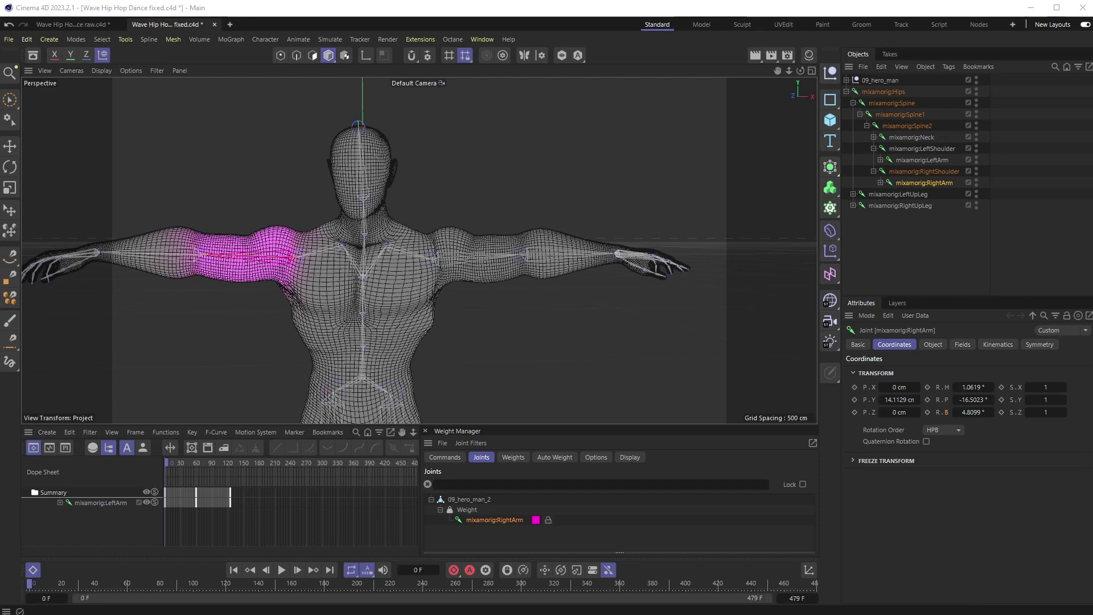
# Switch to the browser to look through the Body Basics Pack models and the Mixamo animations page, and return to Cinema 4D.
pyautogui.moveTo(947, 614); pyautogui.dragTo(890, 10)
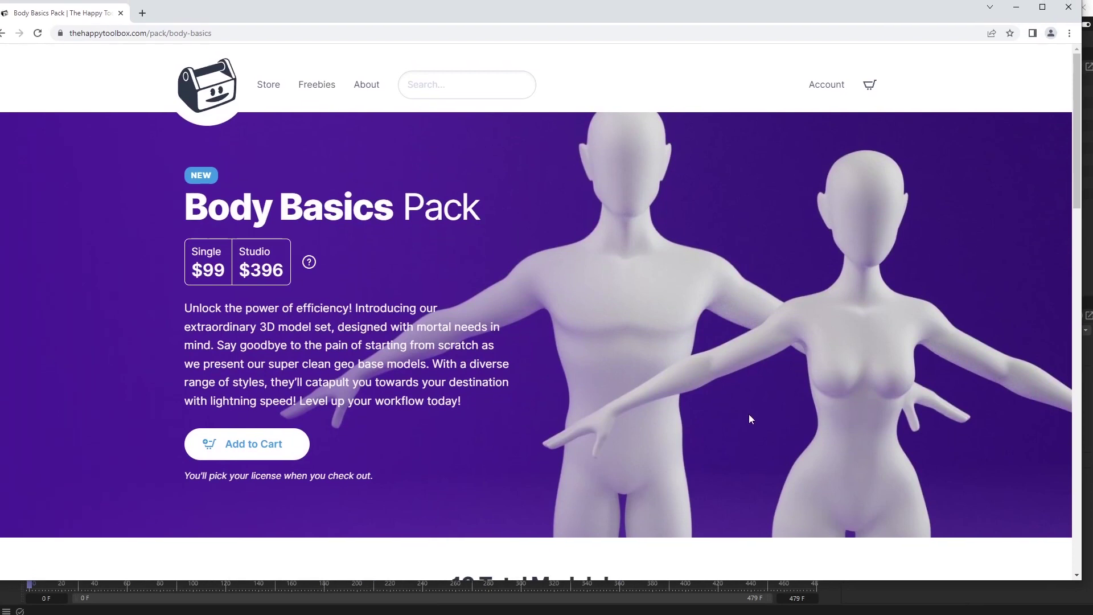
pyautogui.scroll(-3, 745, 395)
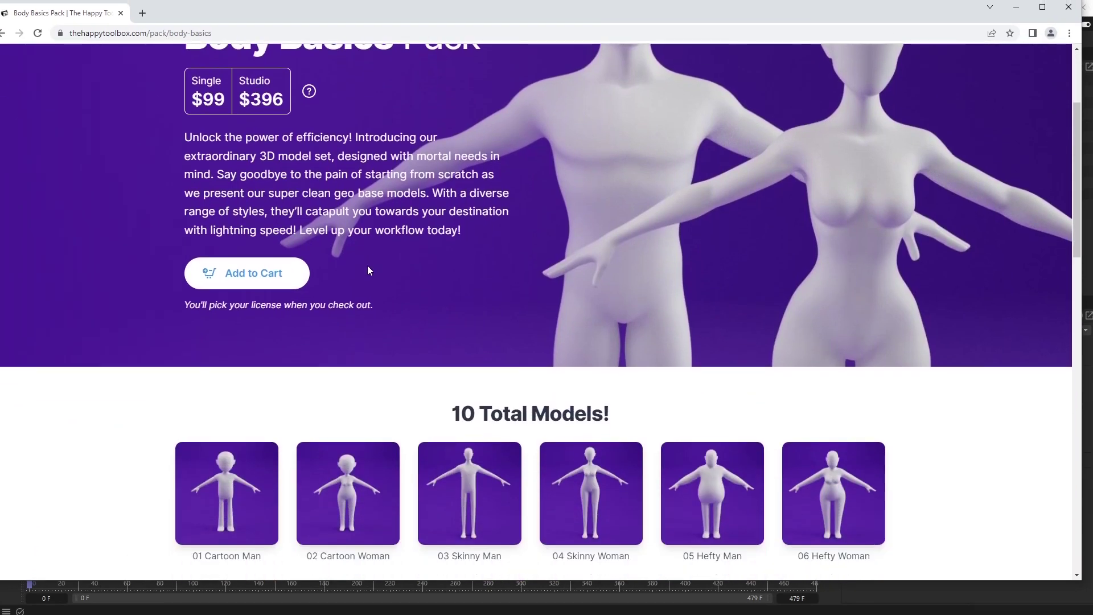
pyautogui.scroll(-2, 358, 282)
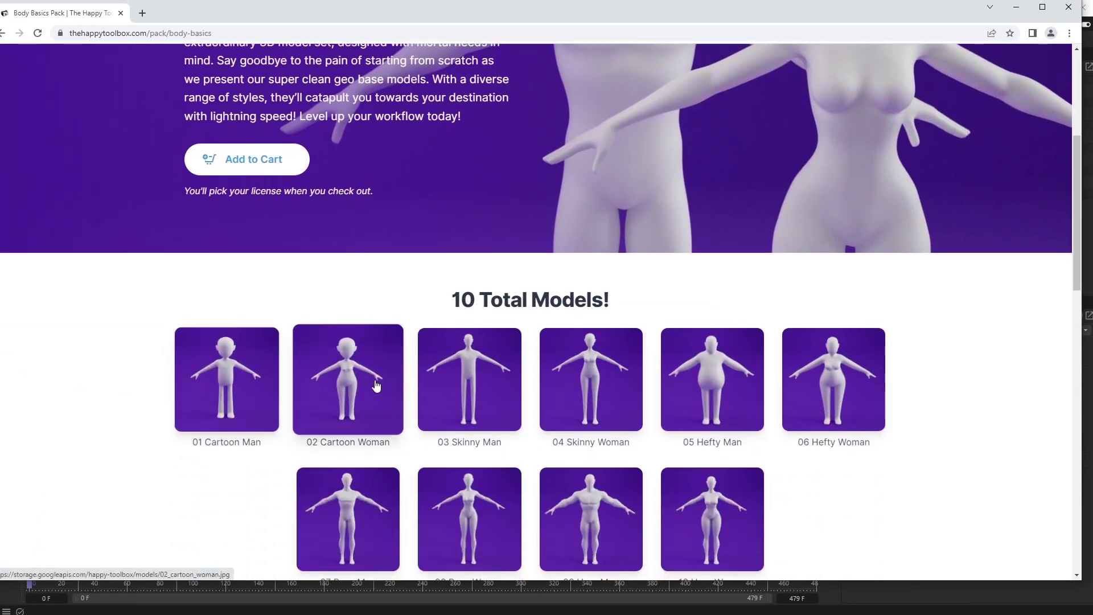
pyautogui.scroll(-1, 640, 513)
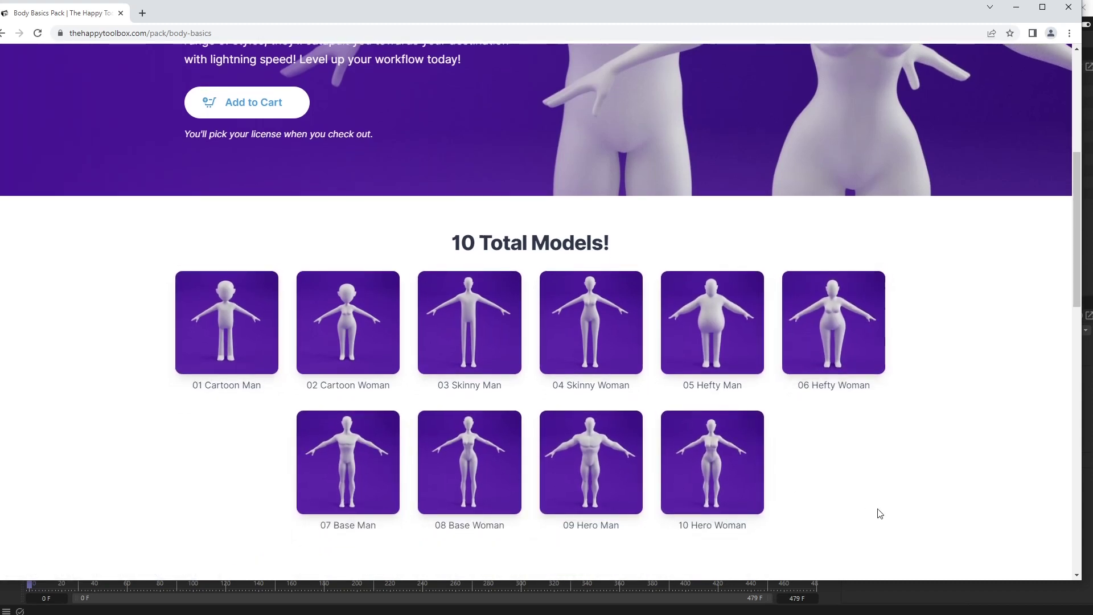
pyautogui.scroll(6, 880, 513)
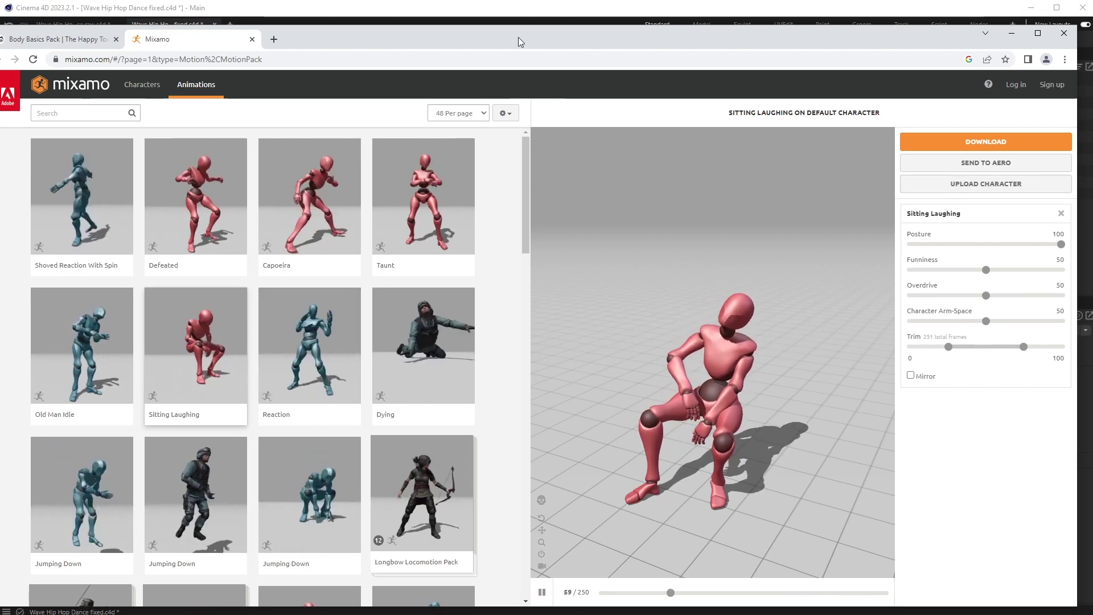
pyautogui.moveTo(518, 38); pyautogui.dragTo(530, 614)
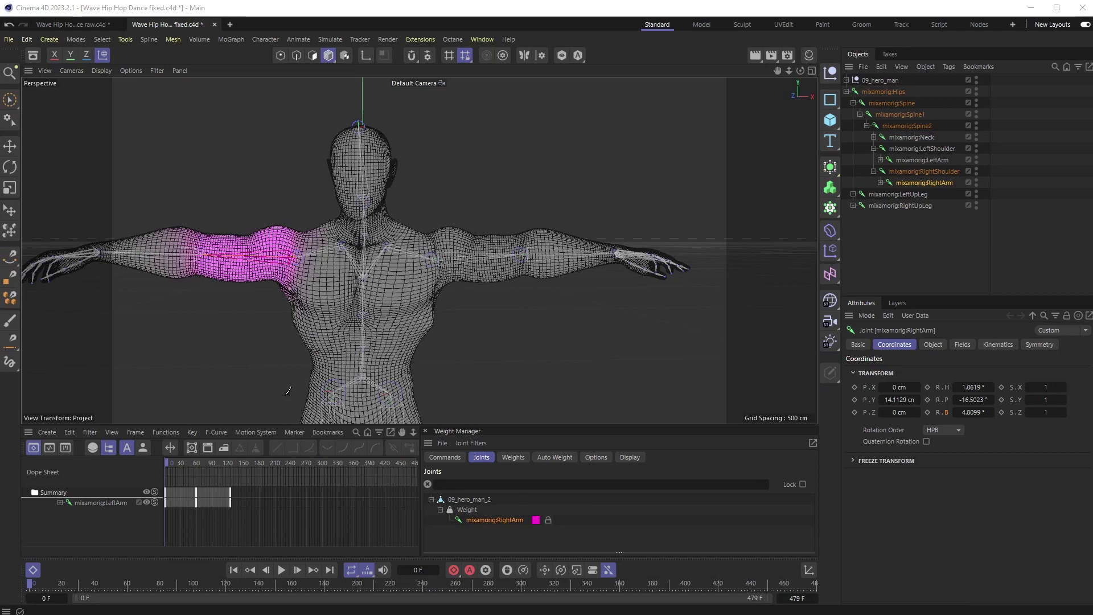
# Preview the dance animation stored in the mixamo.com take, rewind it, and switch back to the Main take.
pyautogui.click(890, 54)
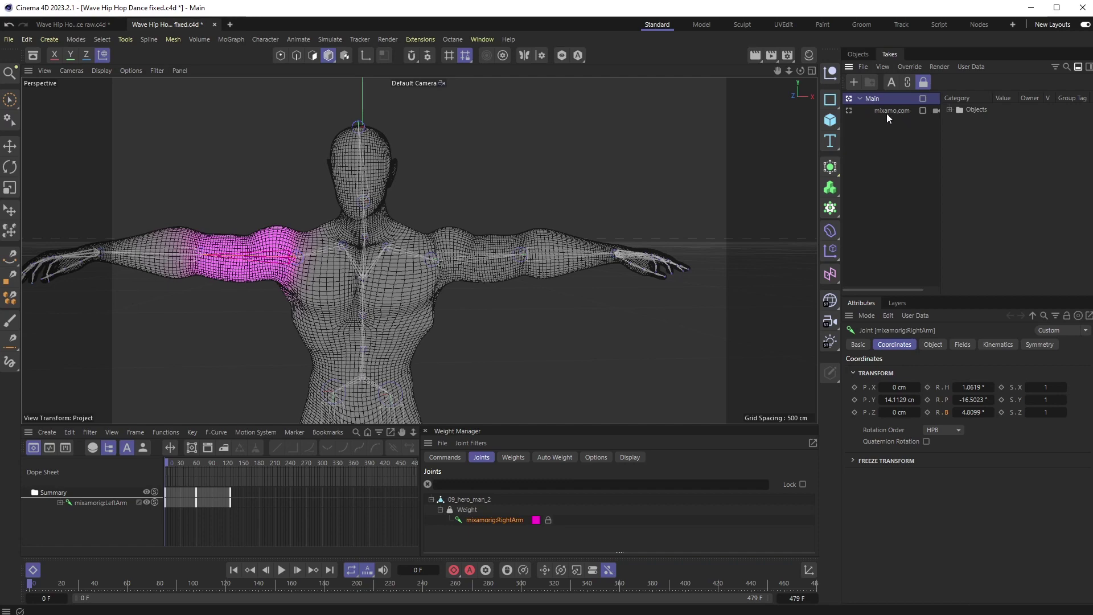
pyautogui.click(848, 112)
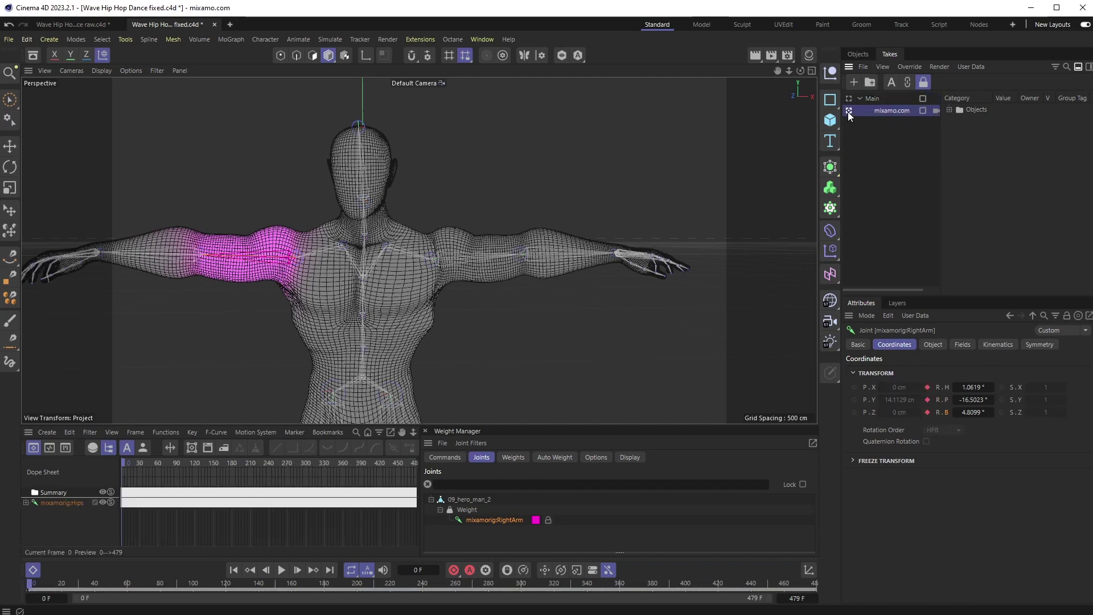
pyautogui.click(281, 570)
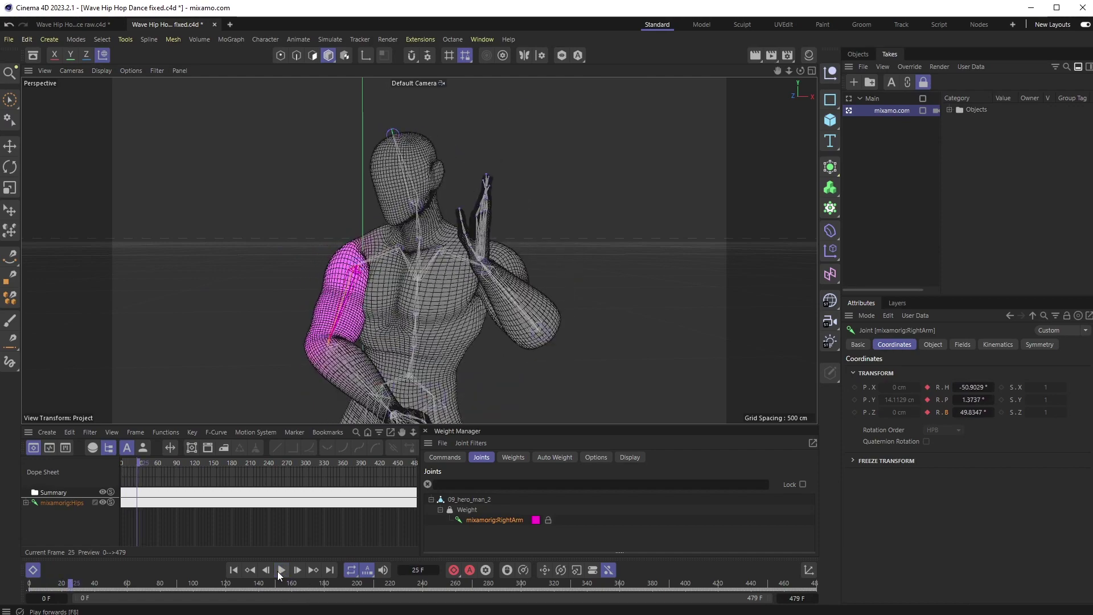
pyautogui.click(281, 570)
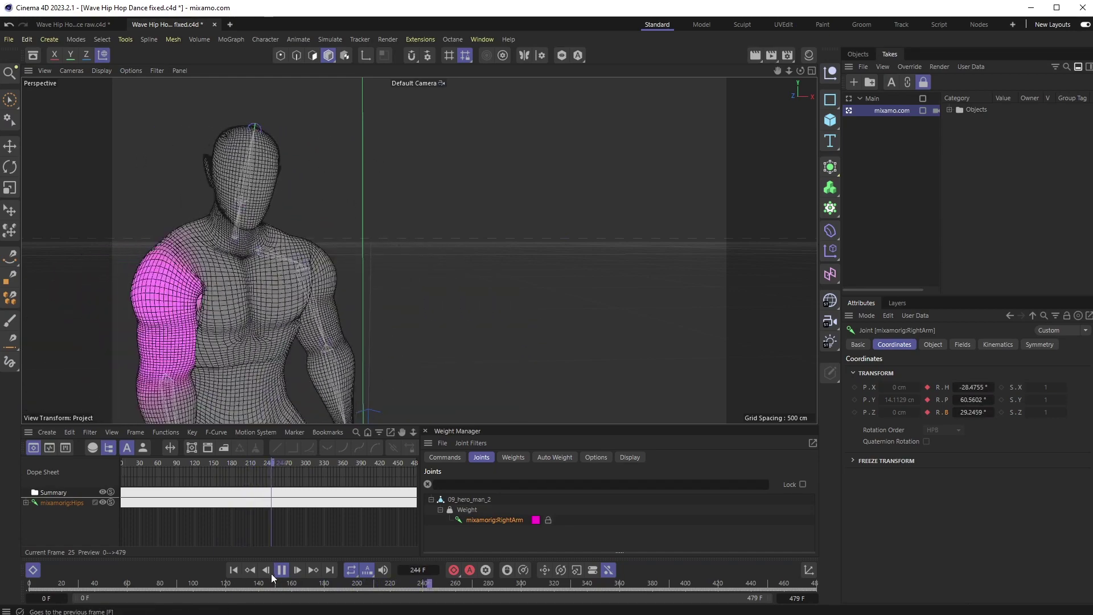
pyautogui.click(233, 572)
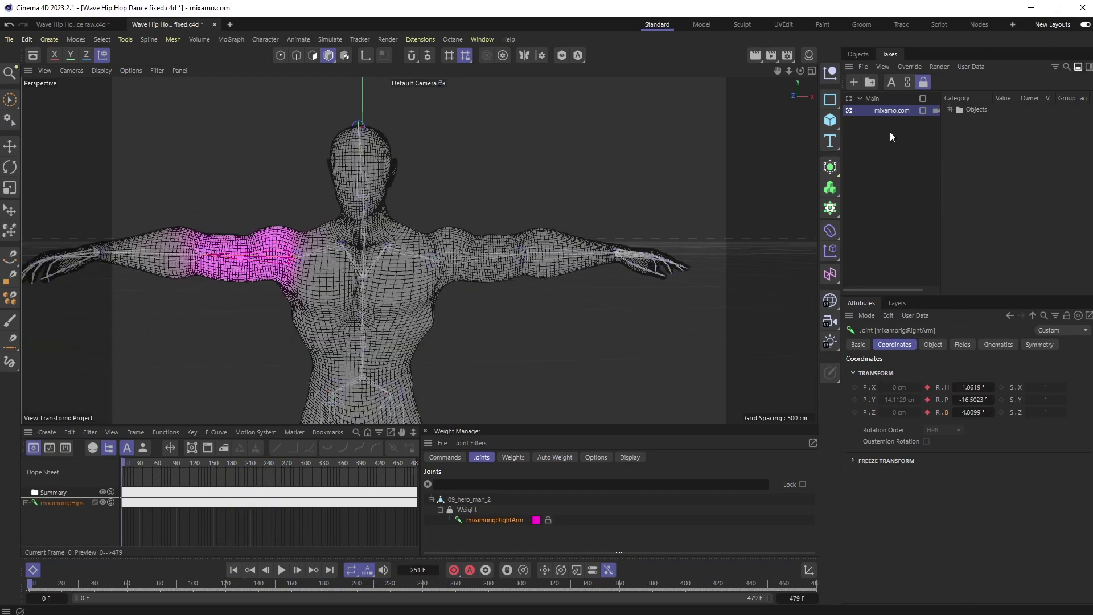
pyautogui.click(849, 99)
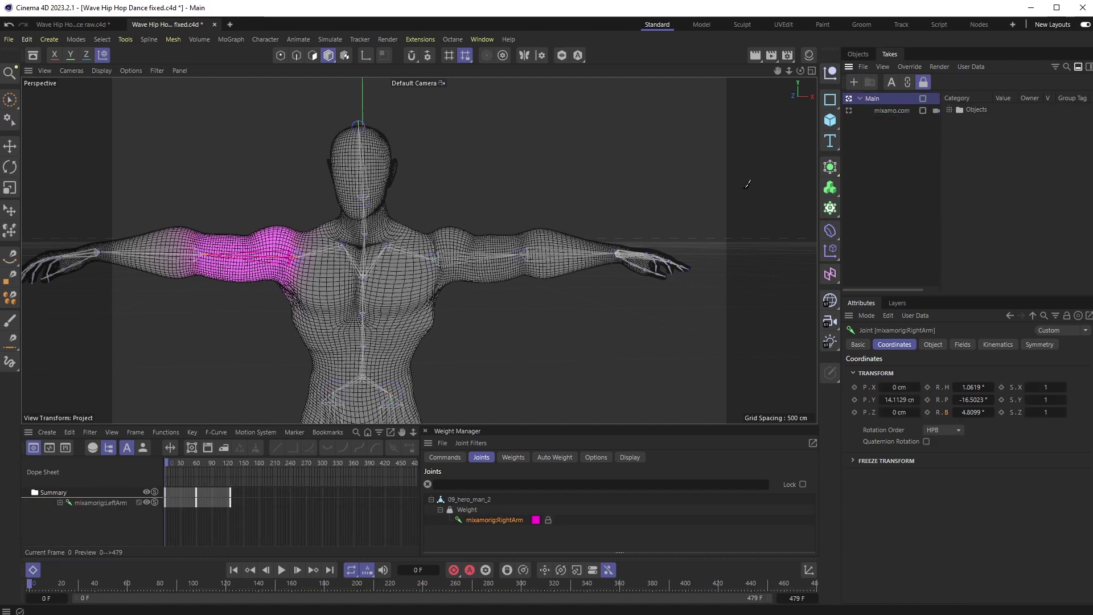
pyautogui.click(859, 54)
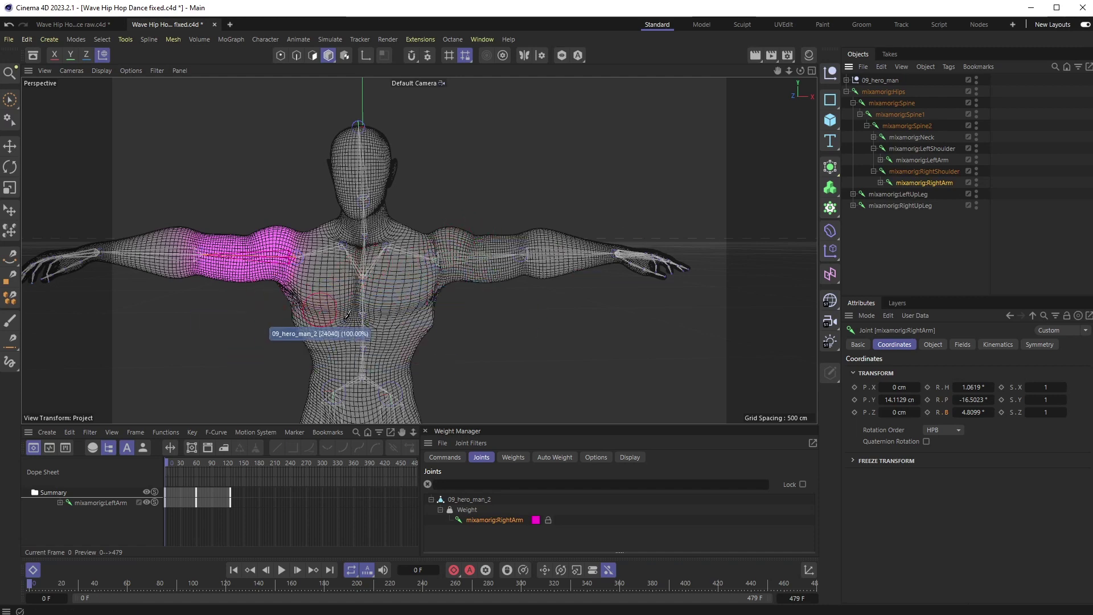
# Keyframe the mixamorig:RightArm joint's rotation at frame 0, and again at frame 59 with the arm lowered to about 42° pitch.
pyautogui.keyDown('alt'); pyautogui.moveTo(301, 280); pyautogui.dragTo(289, 252); pyautogui.keyUp('alt')
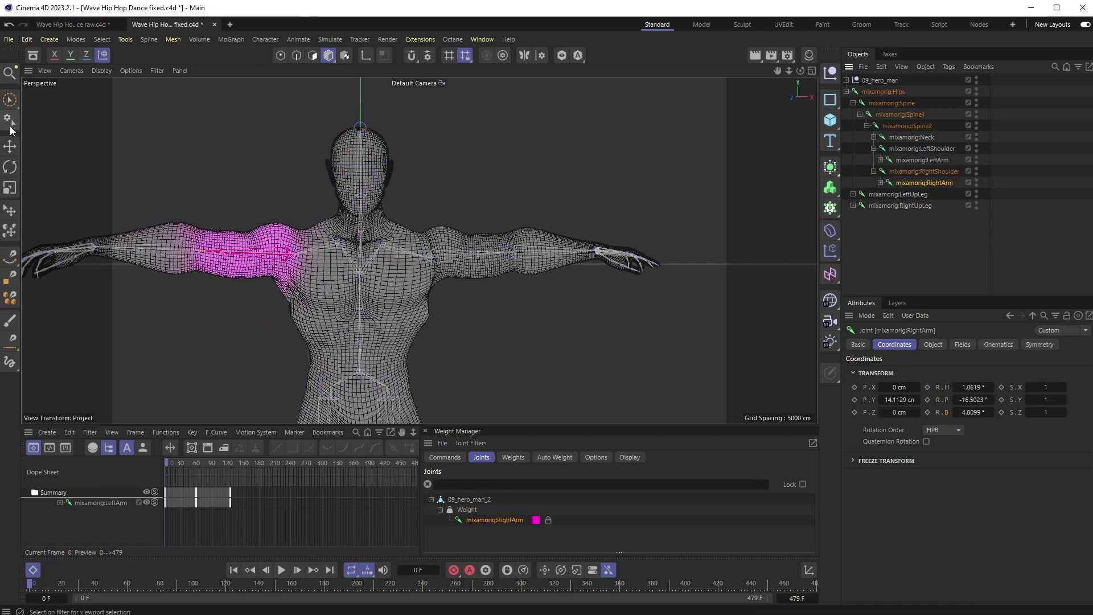
pyautogui.click(10, 166)
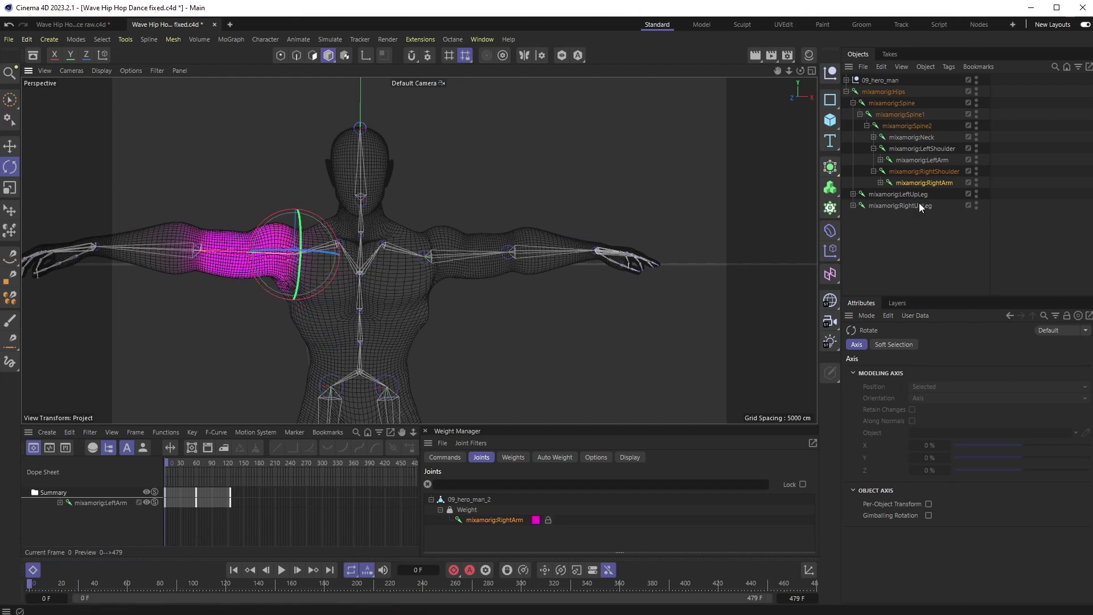
pyautogui.click(919, 181)
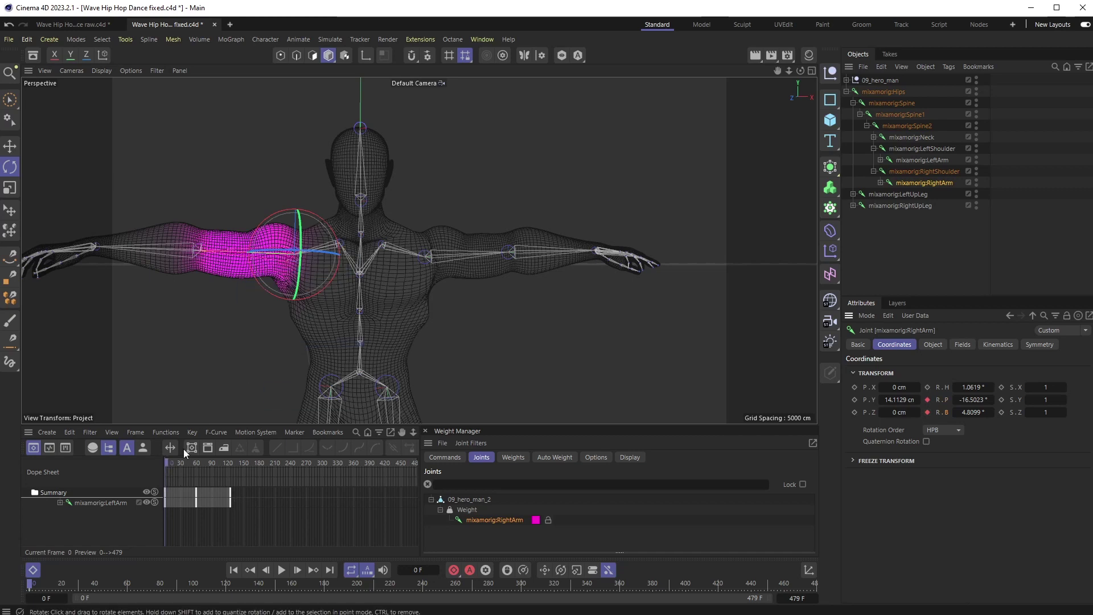
pyautogui.moveTo(166, 459); pyautogui.dragTo(196, 459)
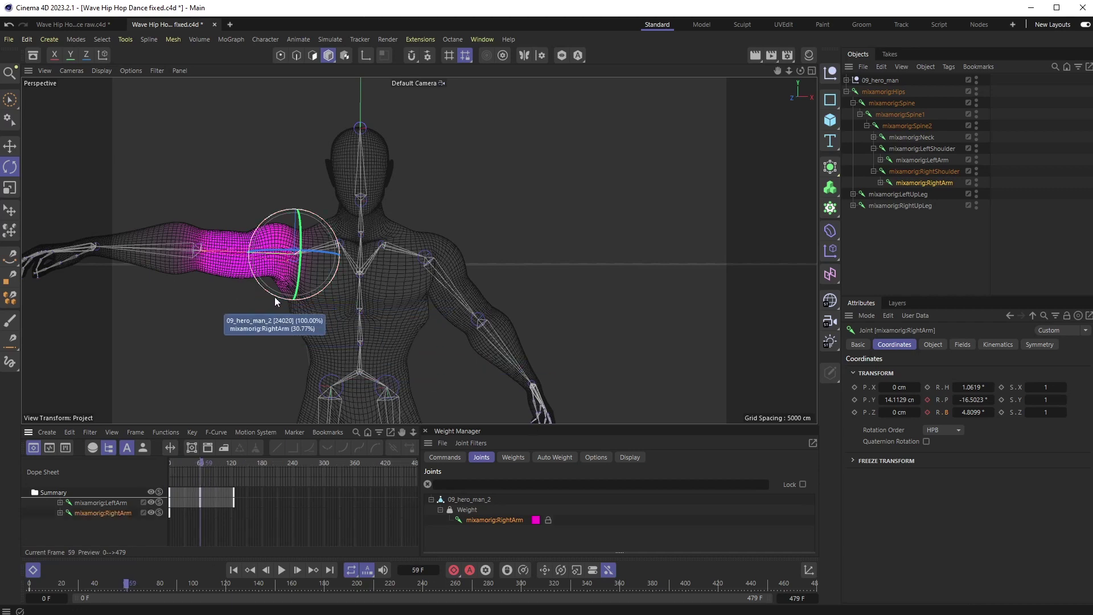
pyautogui.moveTo(275, 296); pyautogui.dragTo(334, 306)
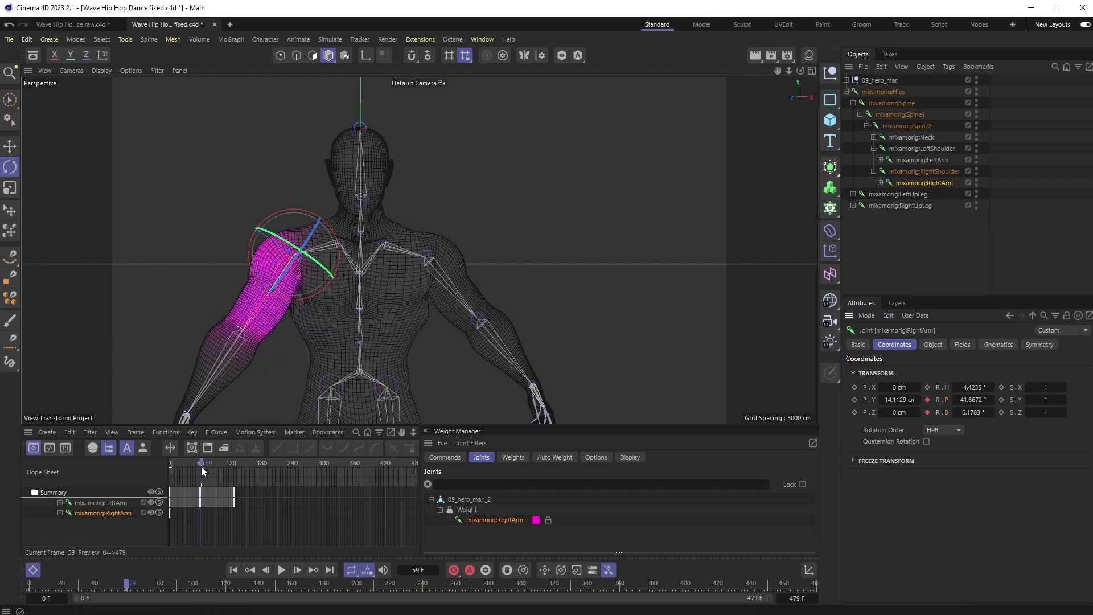
# At frame 124, raise mixamorig:RightArm to about -9° pitch, swing it forward to about 55° bank and keyframe the pose.
pyautogui.moveTo(202, 464); pyautogui.dragTo(237, 464)
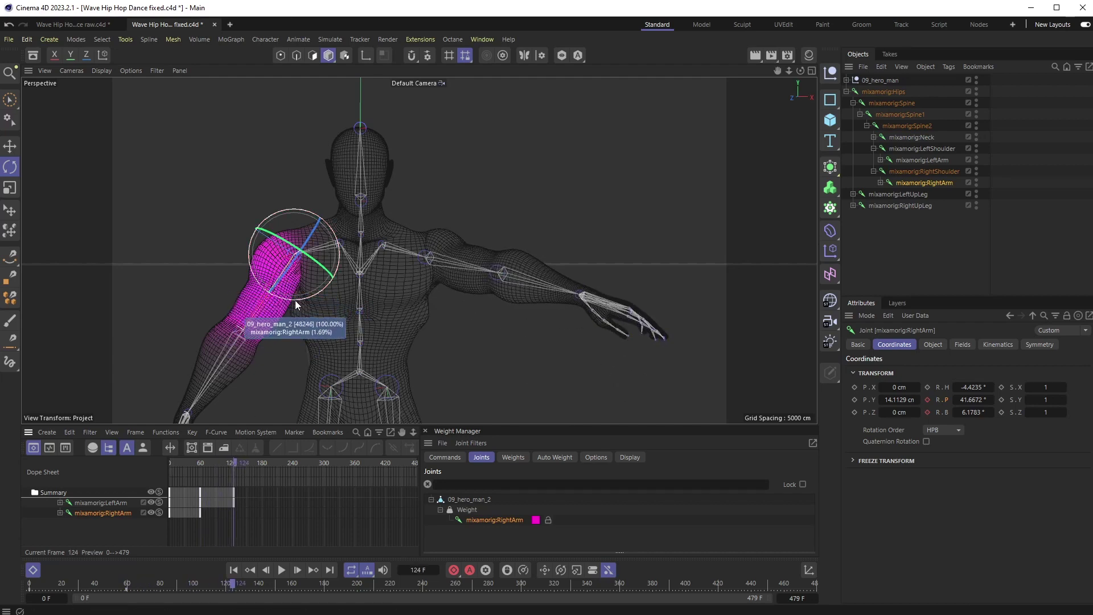
pyautogui.moveTo(295, 299); pyautogui.dragTo(279, 261)
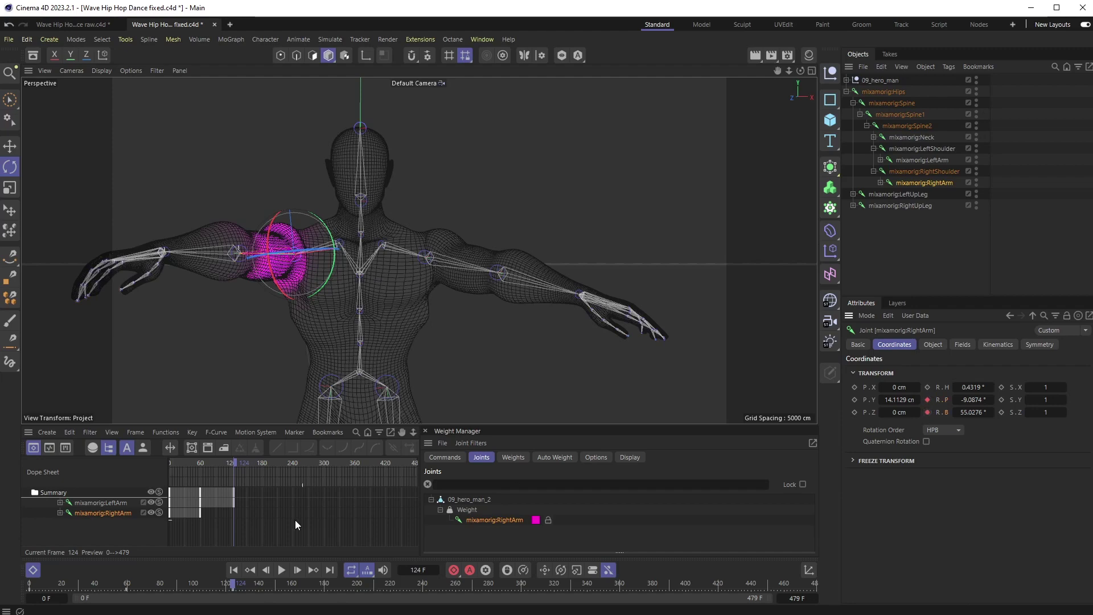
pyautogui.moveTo(235, 466); pyautogui.dragTo(157, 462)
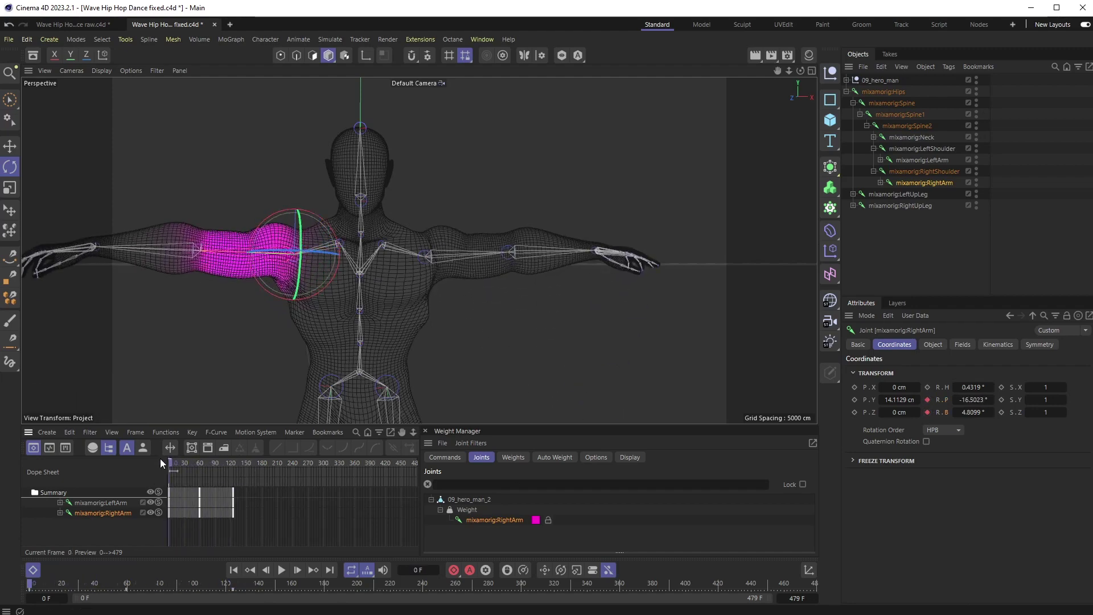
# Examine how both shoulders and armpits deform with the arms lowered around frame 51, and return to frame 0.
pyautogui.moveTo(159, 459); pyautogui.dragTo(197, 450)
pyautogui.scroll(10, 296, 289)
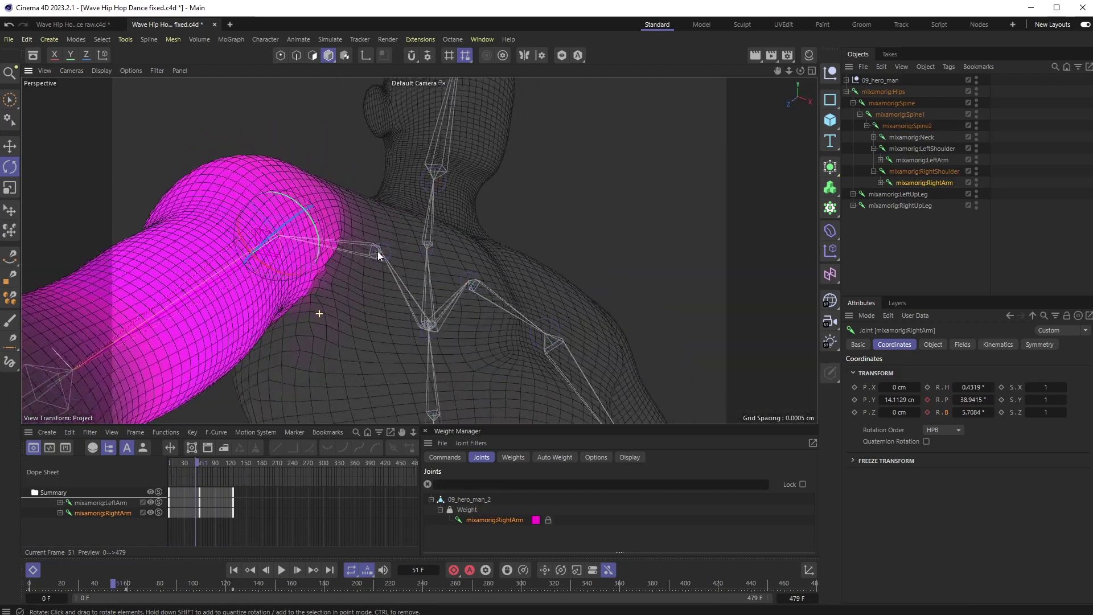
pyautogui.keyDown('alt'); pyautogui.moveTo(378, 251); pyautogui.dragTo(472, 310); pyautogui.keyUp('alt')
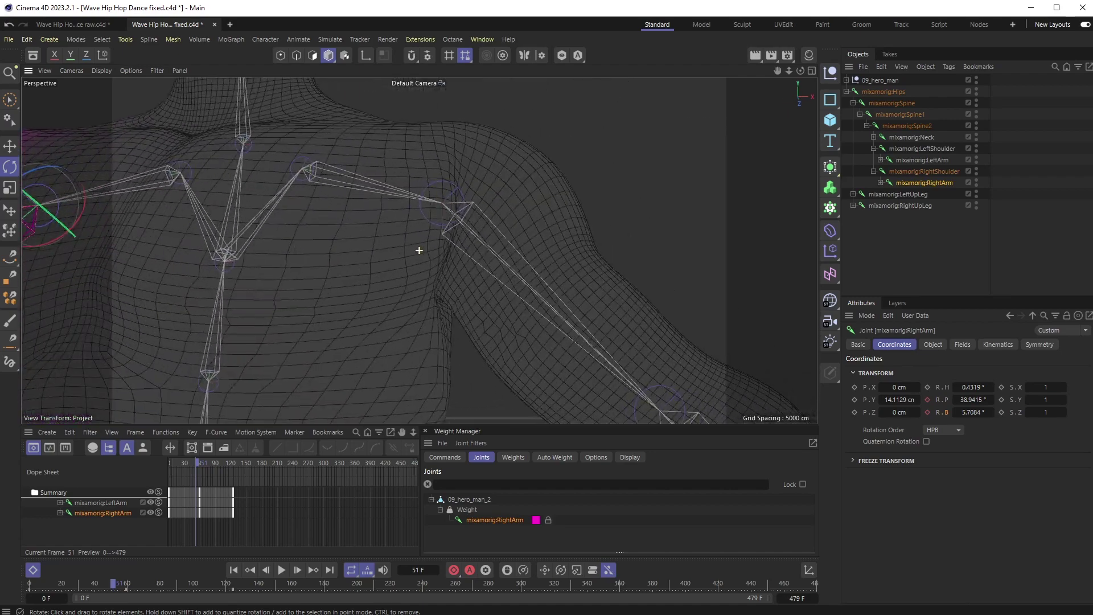
pyautogui.keyDown('alt'); pyautogui.moveTo(508, 274); pyautogui.dragTo(530, 305); pyautogui.keyUp('alt')
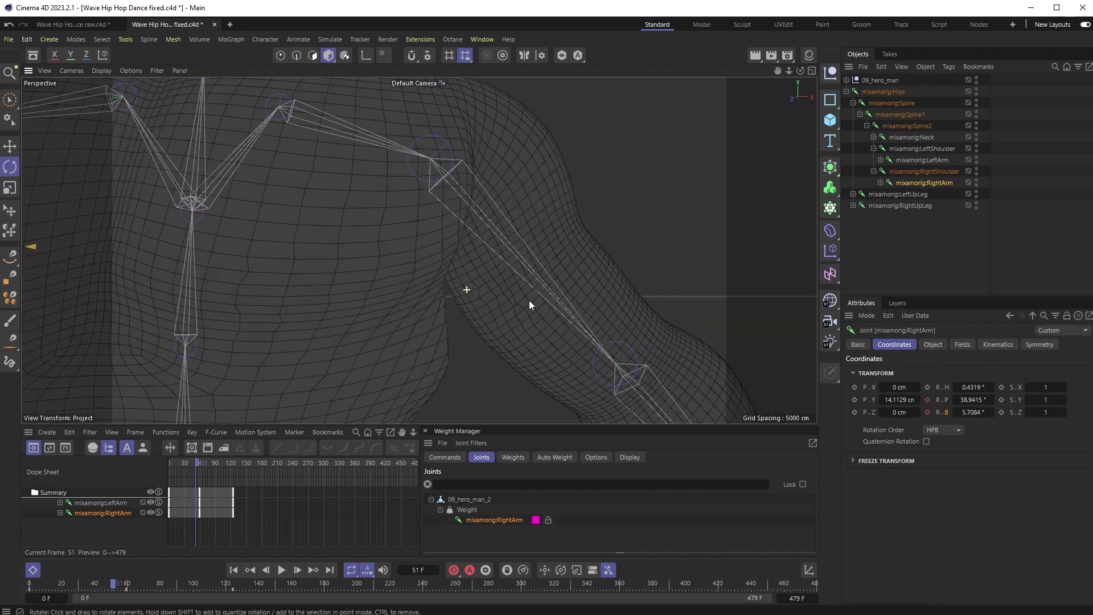
pyautogui.scroll(-6, 474, 317)
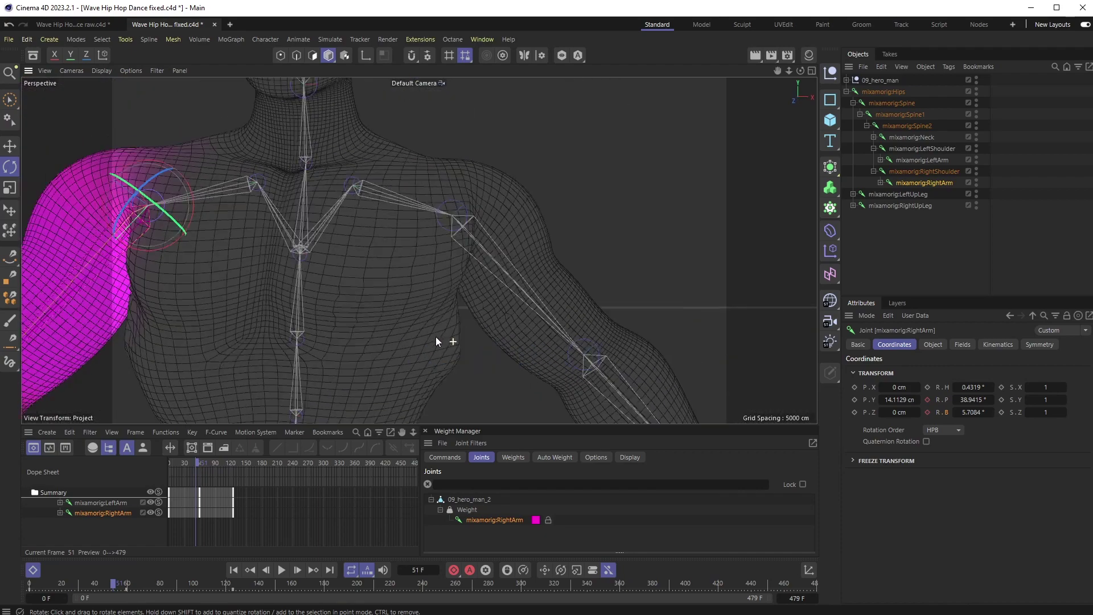
pyautogui.keyDown('alt'); pyautogui.moveTo(409, 350); pyautogui.dragTo(448, 371); pyautogui.keyUp('alt')
pyautogui.scroll(-2, 442, 329)
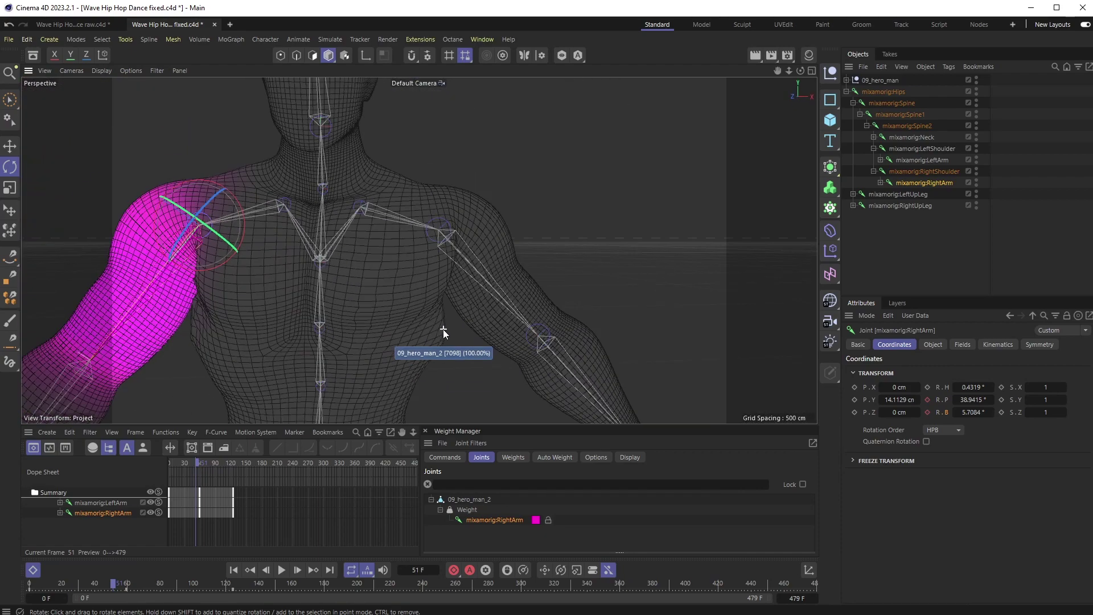
pyautogui.keyDown('alt'); pyautogui.moveTo(390, 345); pyautogui.dragTo(400, 310, button='middle'); pyautogui.keyUp('alt')
pyautogui.scroll(-2, 307, 266)
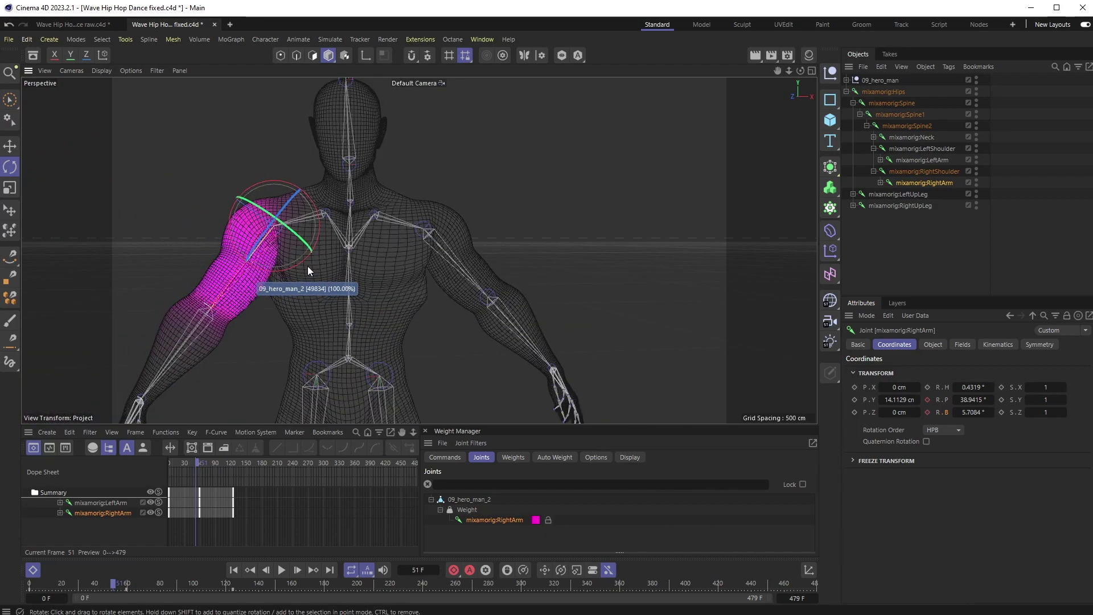
pyautogui.keyDown('alt'); pyautogui.moveTo(245, 288); pyautogui.dragTo(298, 282); pyautogui.keyUp('alt')
pyautogui.scroll(5, 263, 249)
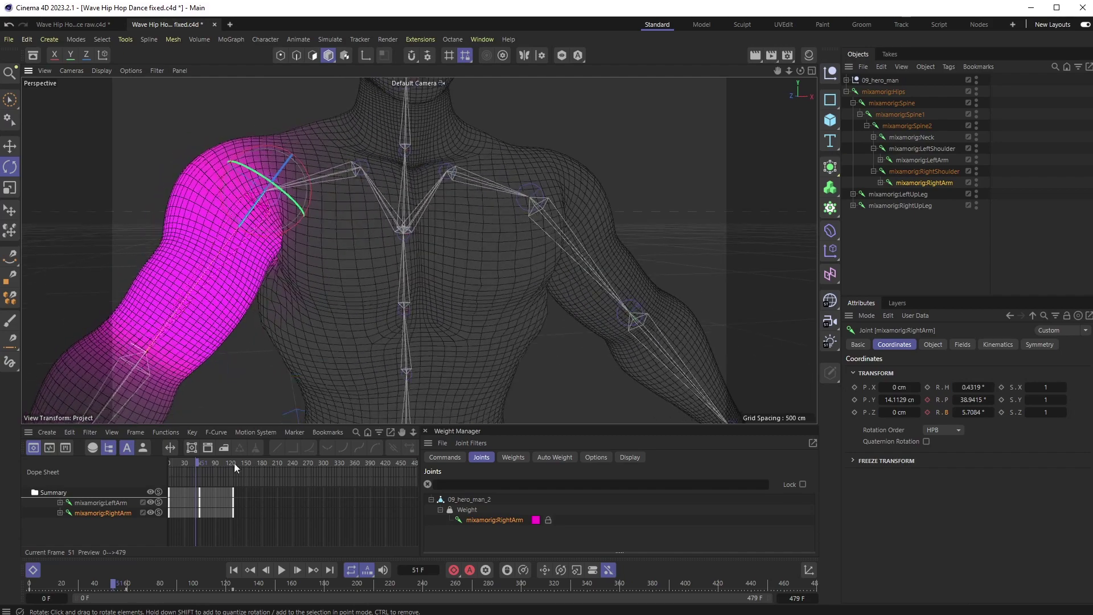
pyautogui.moveTo(200, 455); pyautogui.dragTo(169, 460)
pyautogui.keyDown('alt'); pyautogui.moveTo(290, 289); pyautogui.dragTo(359, 270); pyautogui.keyUp('alt')
pyautogui.scroll(-3, 325, 299)
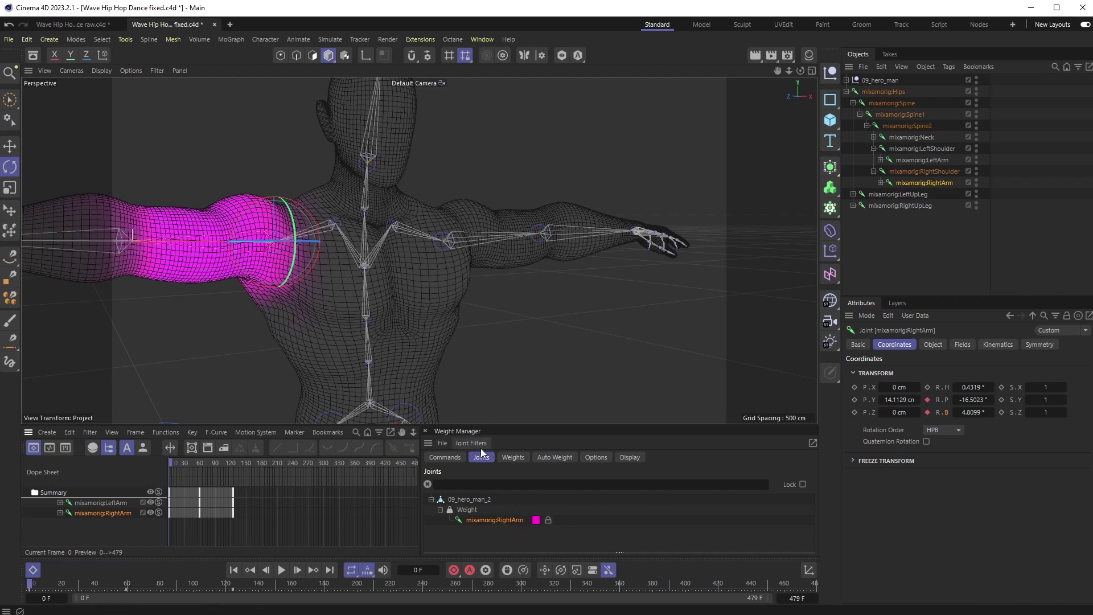
pyautogui.click(266, 40)
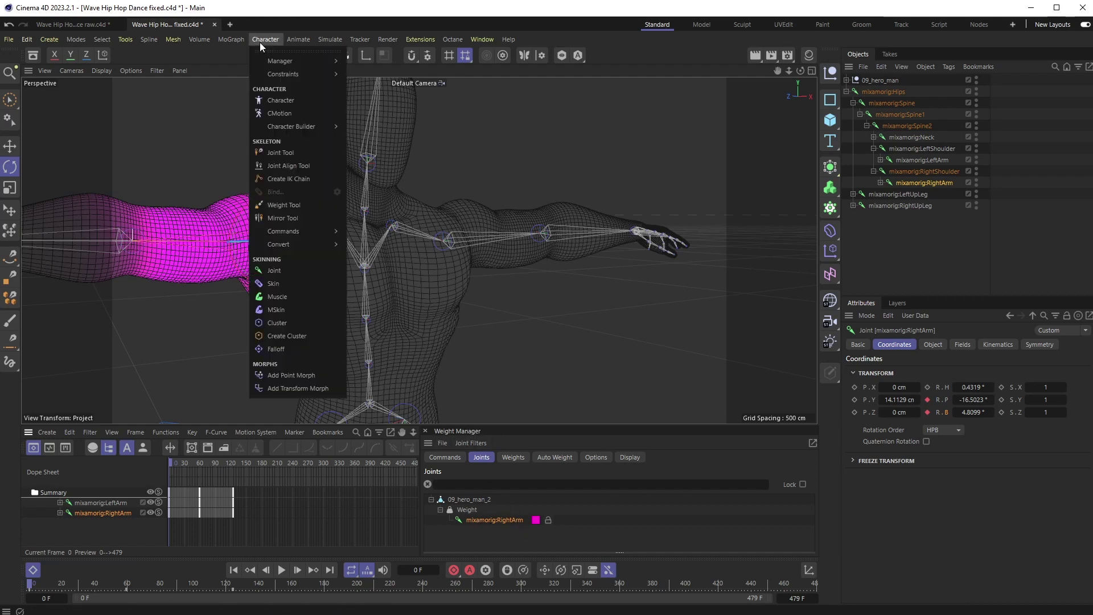
pyautogui.moveTo(264, 61)
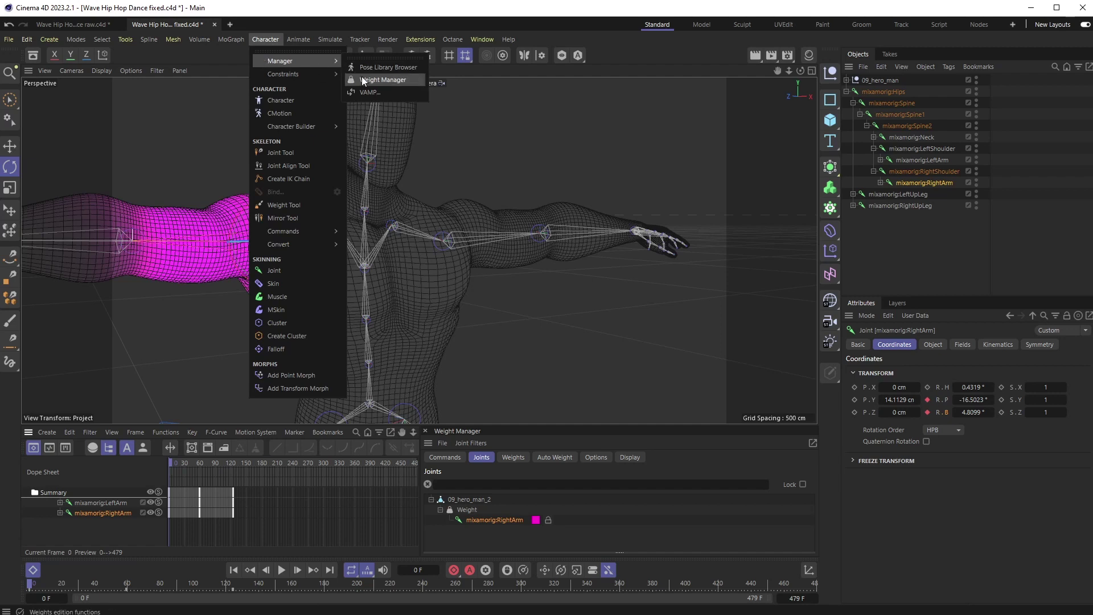
pyautogui.click(640, 486)
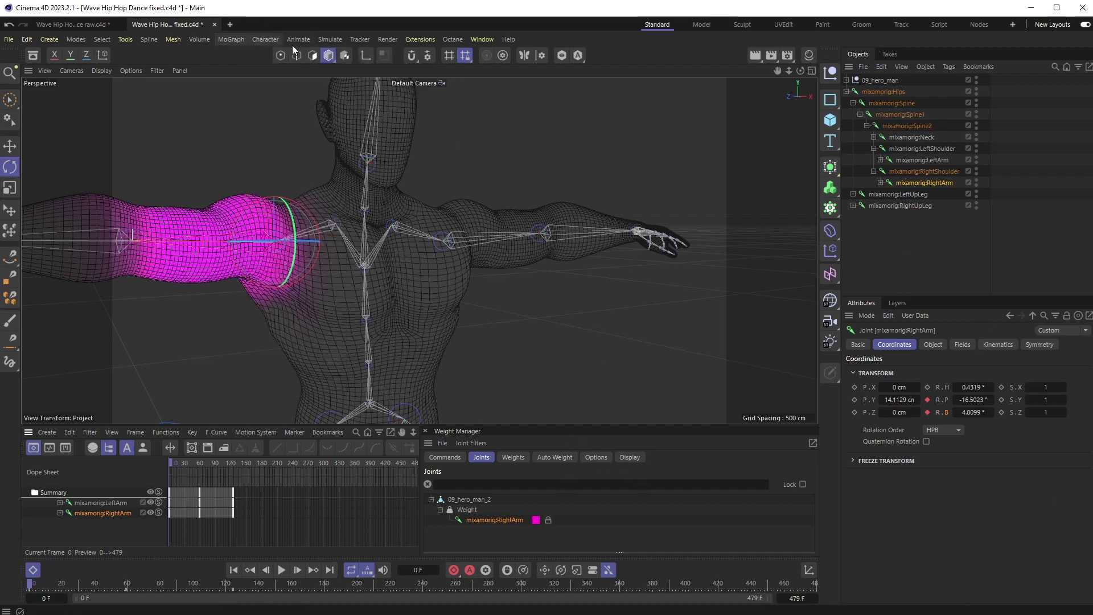
# Activate the Weight Tool with the mixamorig:RightArm joint selected and frame the right shoulder and chest from the front.
pyautogui.click(265, 40)
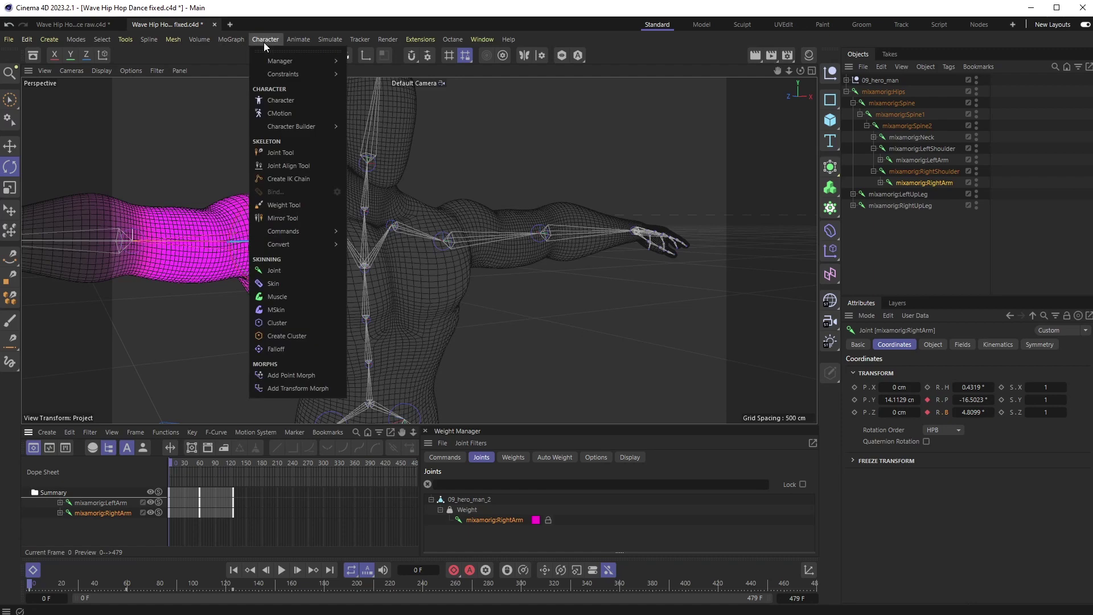
pyautogui.click(293, 207)
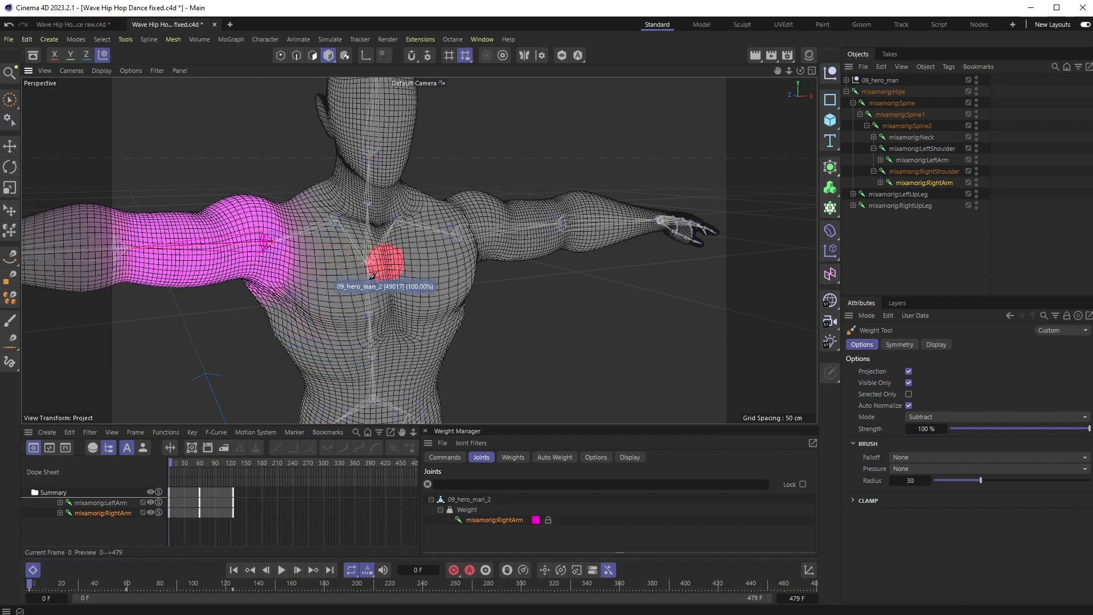
pyautogui.scroll(-3, 336, 262)
pyautogui.keyDown('alt'); pyautogui.moveTo(270, 257); pyautogui.dragTo(307, 267); pyautogui.keyUp('alt')
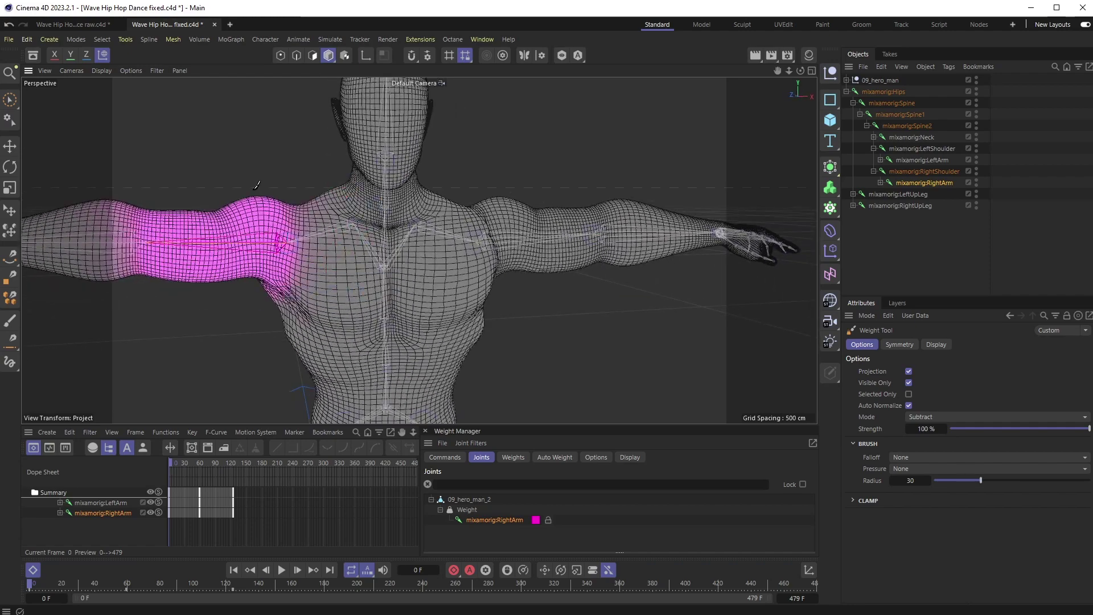
# Set the Weight Tool's mode to Add while viewing the right shoulder, chest and abdomen.
pyautogui.keyDown('alt'); pyautogui.moveTo(353, 362); pyautogui.dragTo(388, 293, button='middle'); pyautogui.keyUp('alt')
pyautogui.keyDown('alt'); pyautogui.moveTo(387, 294); pyautogui.dragTo(366, 318); pyautogui.keyUp('alt')
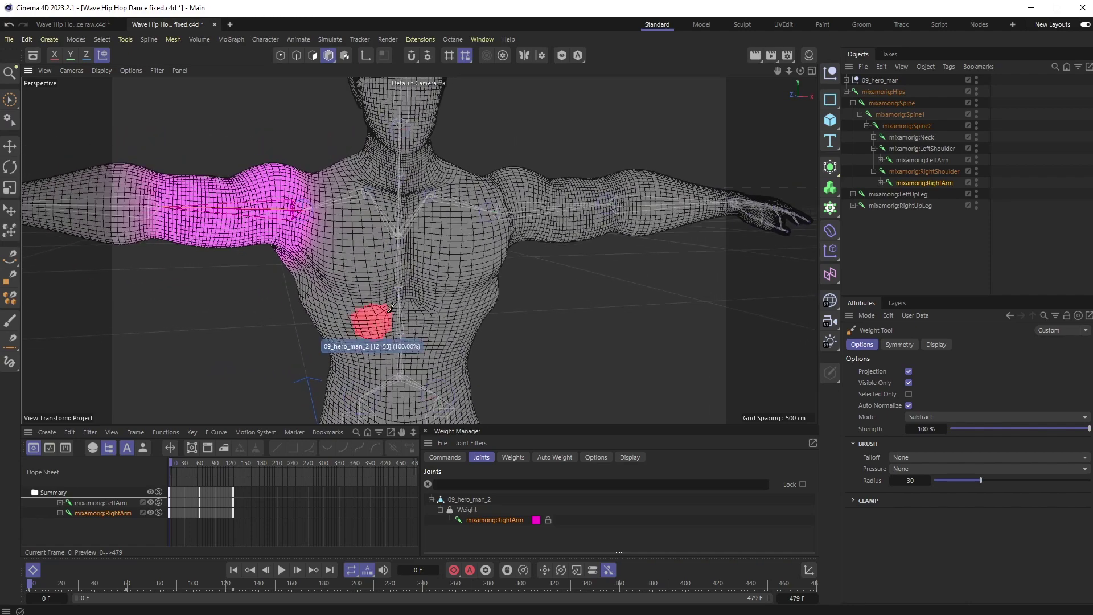
pyautogui.click(950, 417)
pyautogui.click(937, 436)
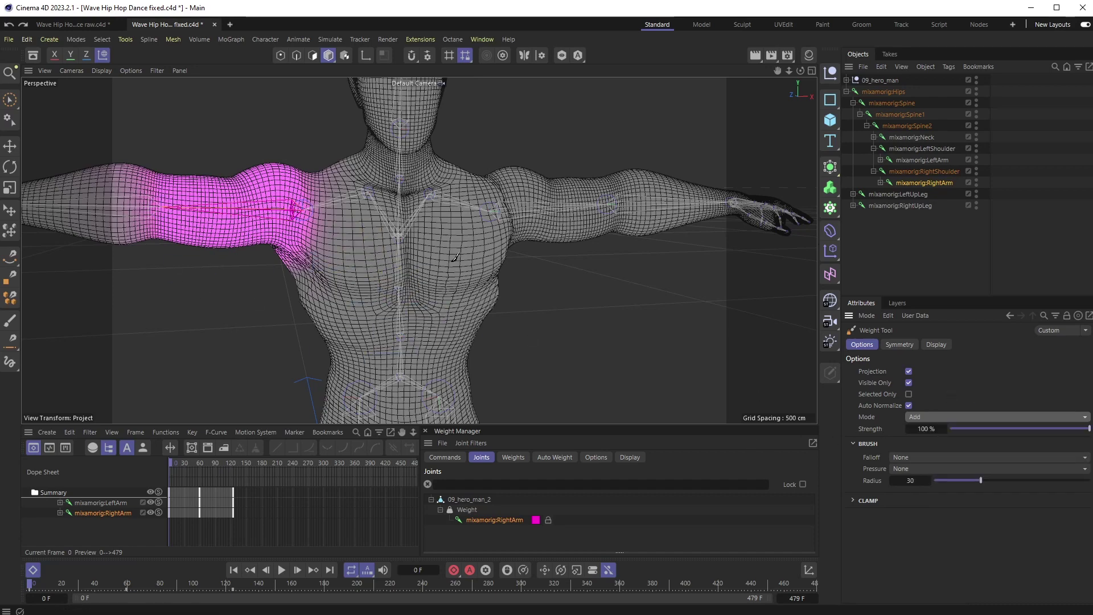
# Try painting mixamorig:RightArm weight across the chest at 100% strength, check it from several angles, and undo the stroke.
pyautogui.moveTo(285, 225); pyautogui.dragTo(309, 200)
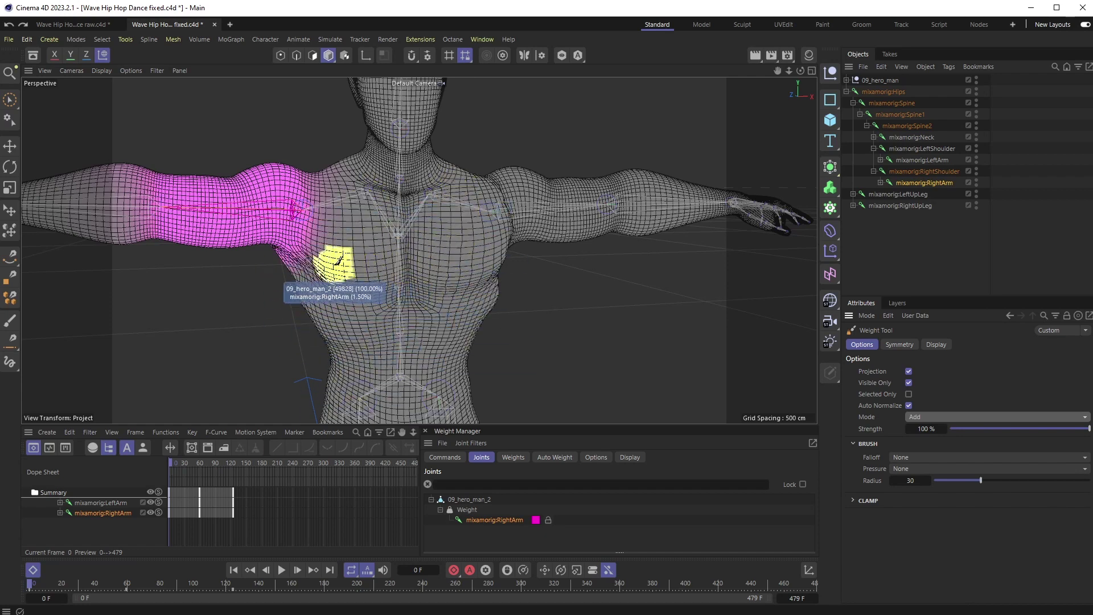
pyautogui.moveTo(344, 261)
pyautogui.mouseDown()
pyautogui.moveTo(392, 219)
pyautogui.moveTo(429, 234)
pyautogui.moveTo(439, 221)
pyautogui.moveTo(381, 254)
pyautogui.moveTo(552, 277)
pyautogui.moveTo(552, 334)
pyautogui.moveTo(528, 301)
pyautogui.mouseUp()
pyautogui.moveTo(373, 296)
pyautogui.keyDown('alt'); pyautogui.mouseDown()
pyautogui.moveTo(296, 278)
pyautogui.moveTo(371, 277)
pyautogui.mouseUp(); pyautogui.keyUp('alt')
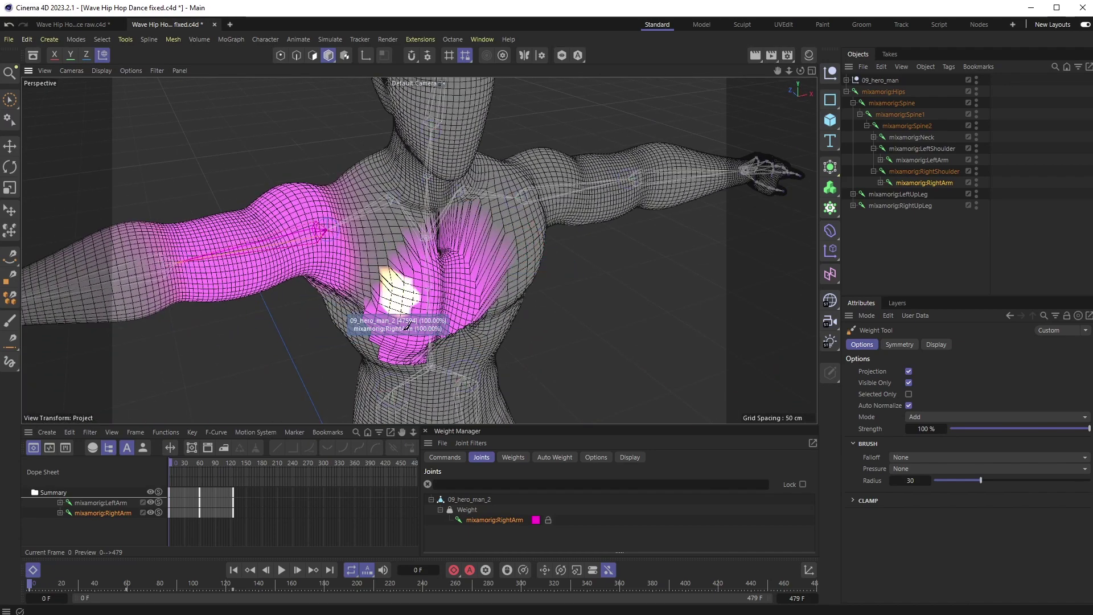
pyautogui.moveTo(416, 290); pyautogui.dragTo(328, 235)
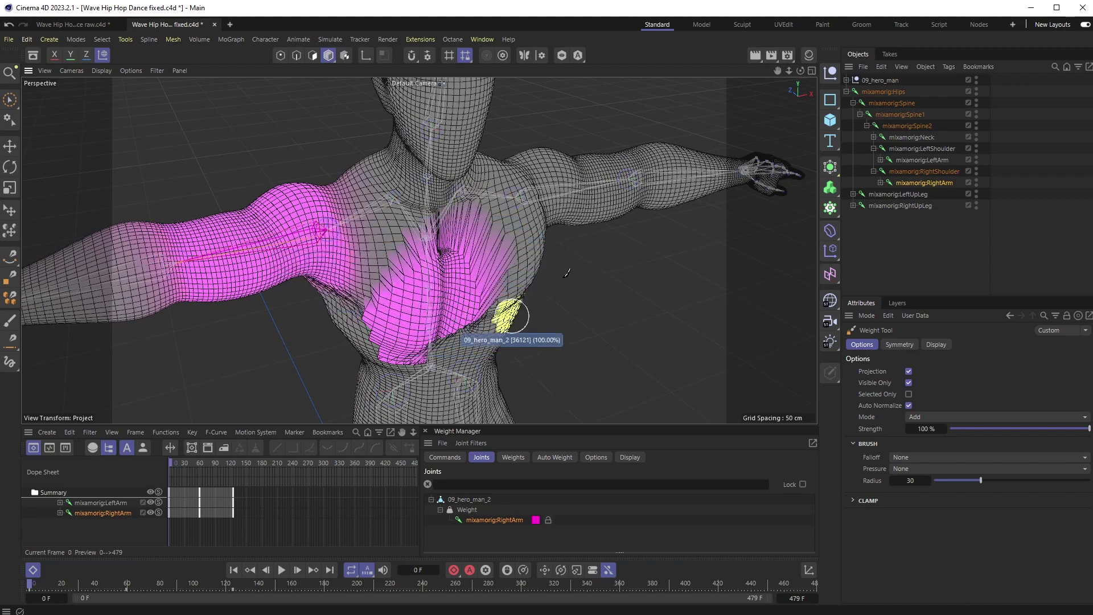
pyautogui.keyDown('alt'); pyautogui.moveTo(492, 263); pyautogui.dragTo(446, 202); pyautogui.keyUp('alt')
pyautogui.keyDown('alt'); pyautogui.moveTo(411, 299); pyautogui.dragTo(432, 318); pyautogui.keyUp('alt')
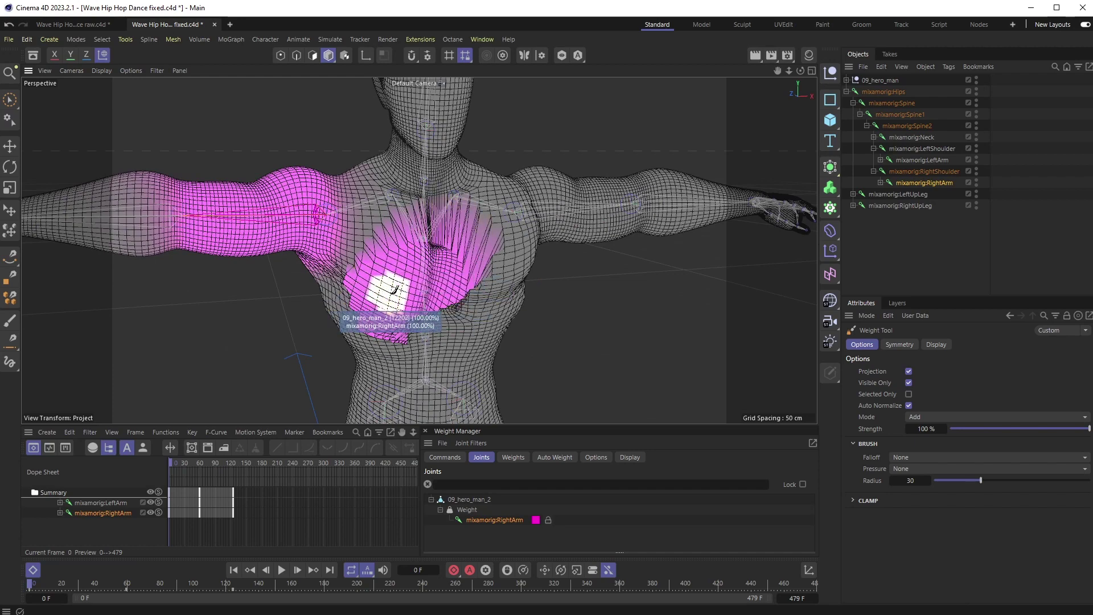
pyautogui.keyDown('alt'); pyautogui.moveTo(398, 292); pyautogui.dragTo(453, 254); pyautogui.keyUp('alt')
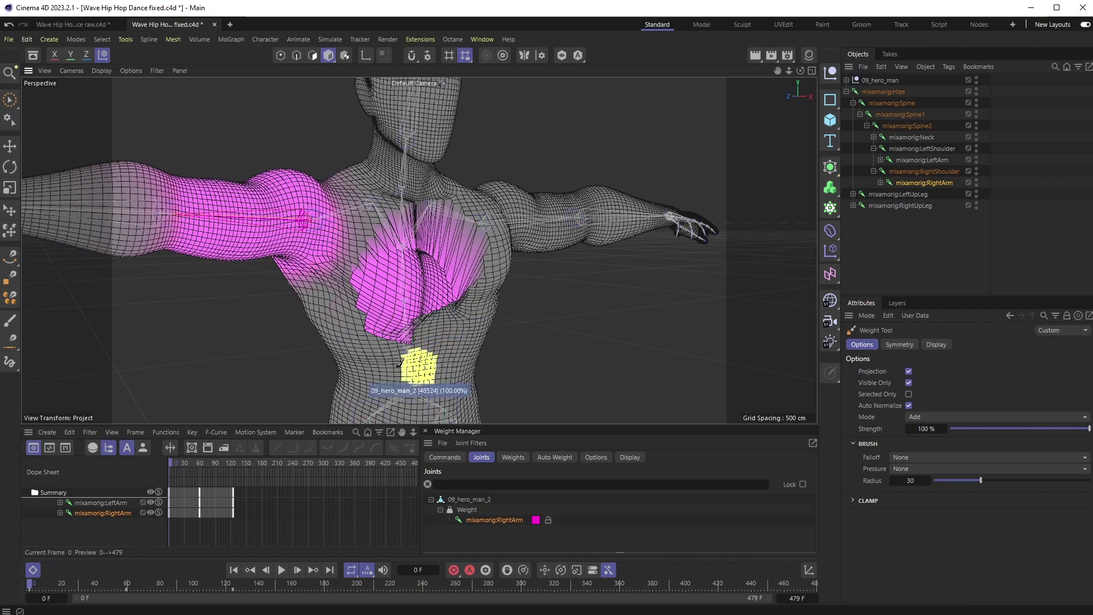
pyautogui.hotkey('ctrl', 'z')
# Lower the Weight Tool's strength to 8% and brush the mixamorig:RightArm weights where the right shoulder meets the chest.
pyautogui.moveTo(459, 328)
pyautogui.keyDown('alt'); pyautogui.mouseDown()
pyautogui.moveTo(451, 293)
pyautogui.moveTo(386, 282)
pyautogui.mouseUp(); pyautogui.keyUp('alt')
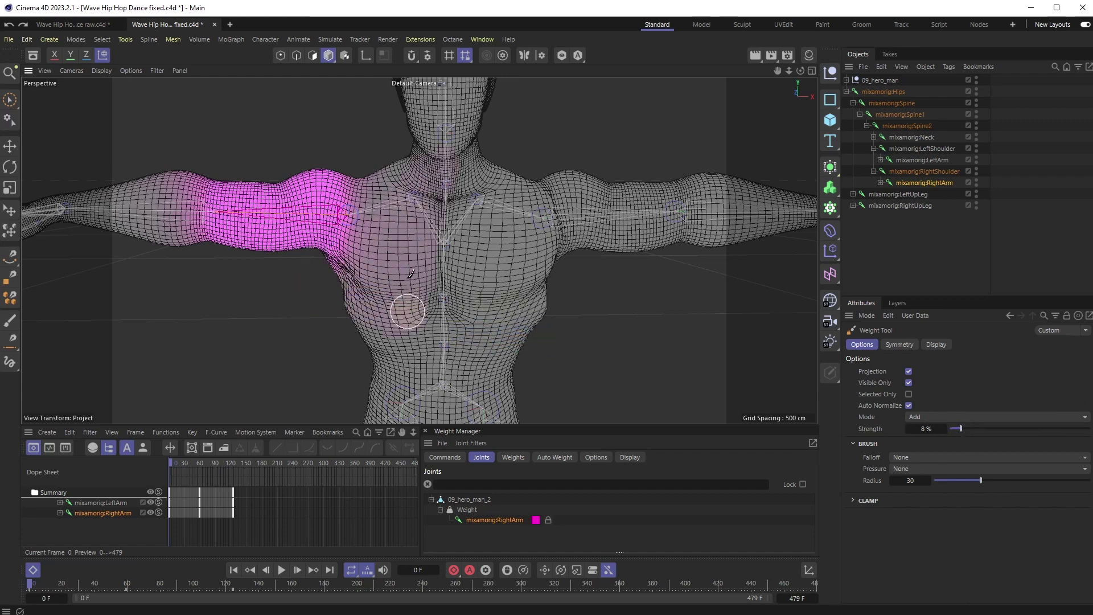
pyautogui.scroll(4, 366, 182)
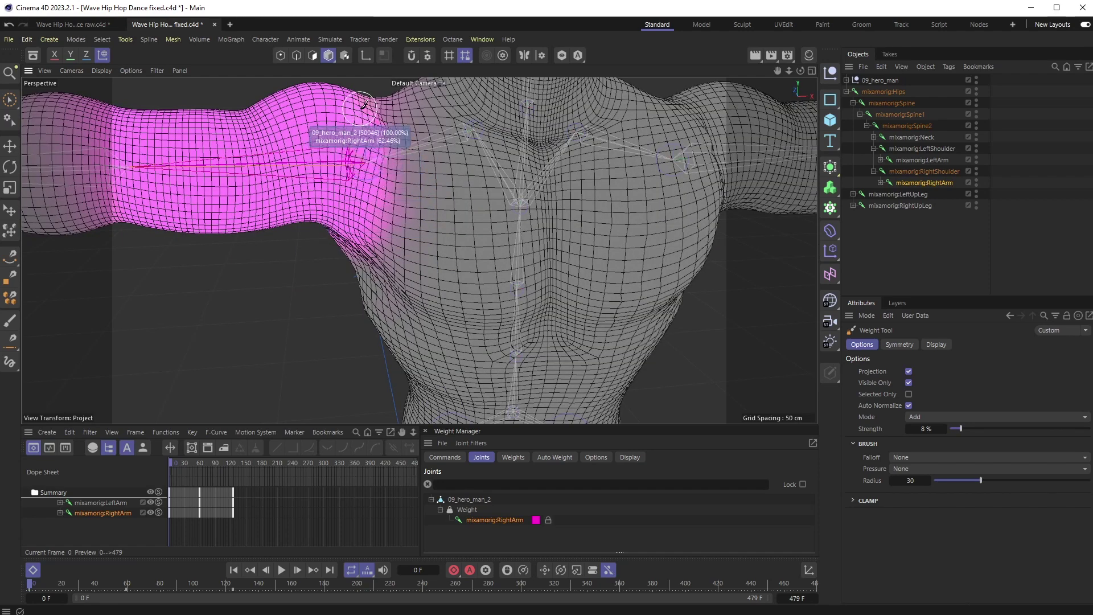
pyautogui.keyDown('alt'); pyautogui.moveTo(419, 208); pyautogui.dragTo(393, 280, button='middle'); pyautogui.keyUp('alt')
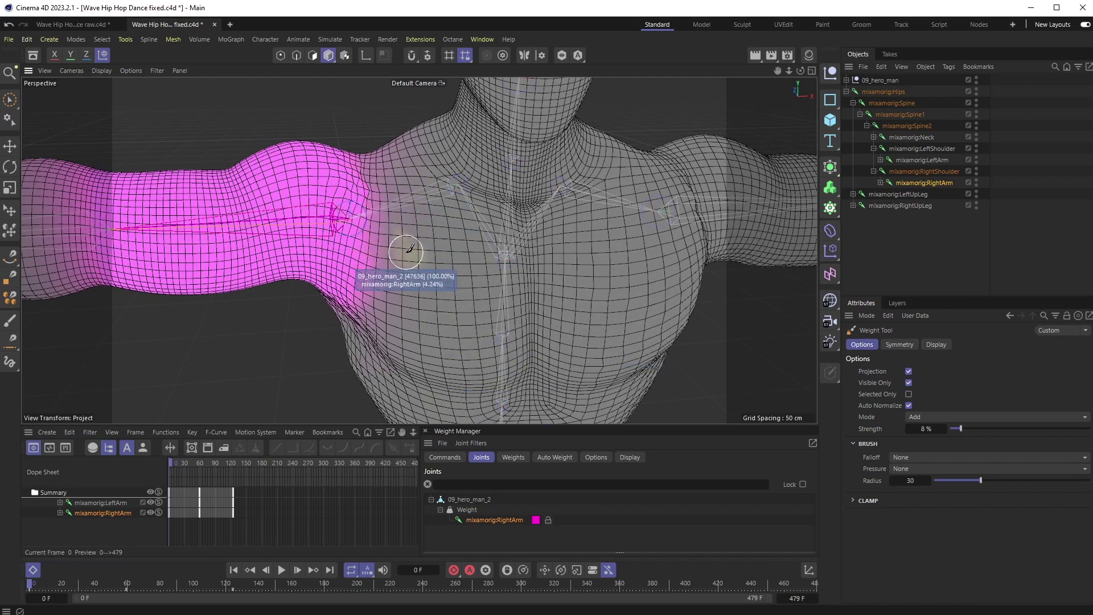
pyautogui.moveTo(410, 249)
pyautogui.mouseDown()
pyautogui.moveTo(367, 246)
pyautogui.moveTo(347, 182)
pyautogui.mouseUp()
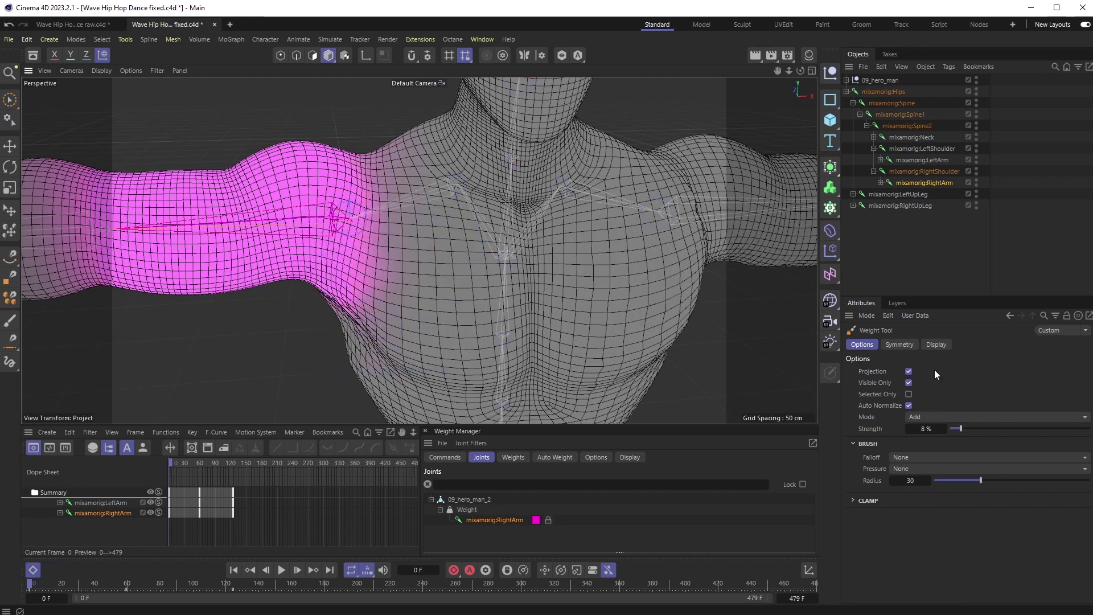
pyautogui.click(925, 416)
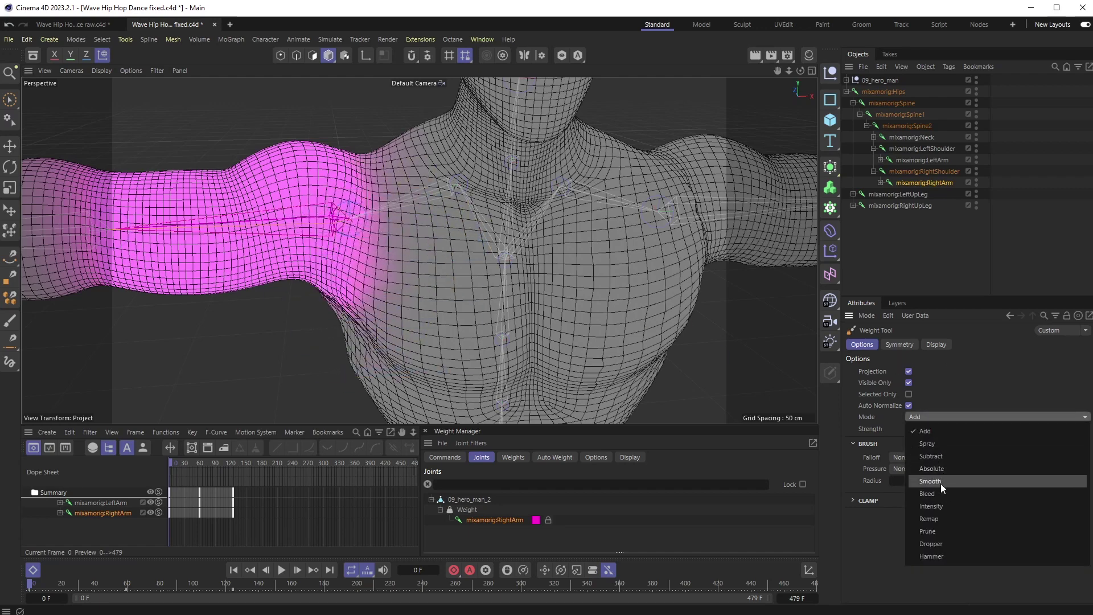
pyautogui.click(835, 313)
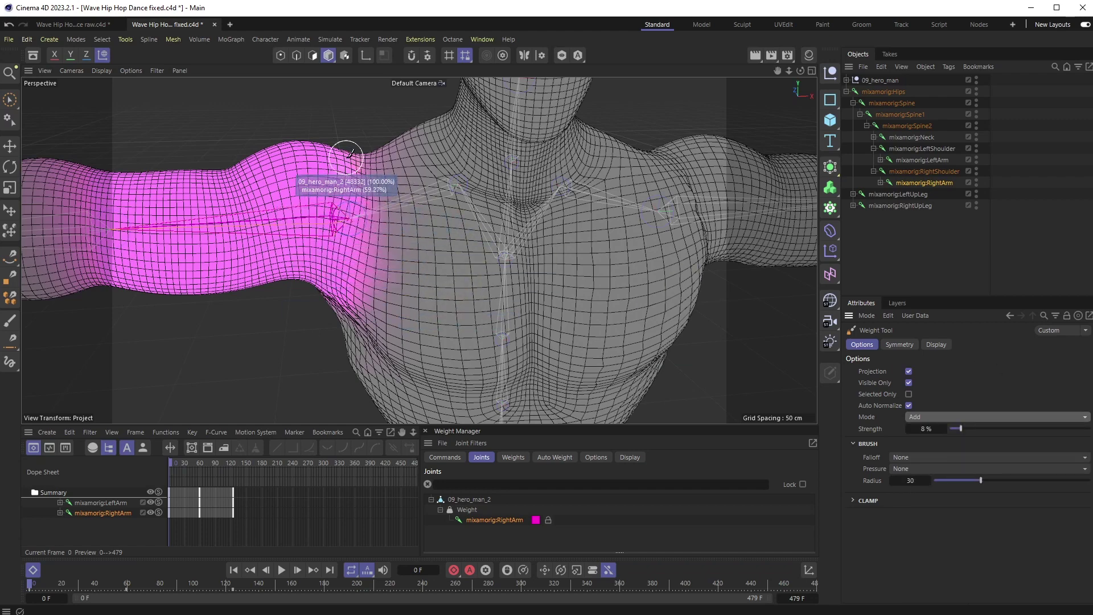
# Expand 09_hero_man and select the 09_hero_man_2 mesh to view all joint weights together.
pyautogui.click(884, 81)
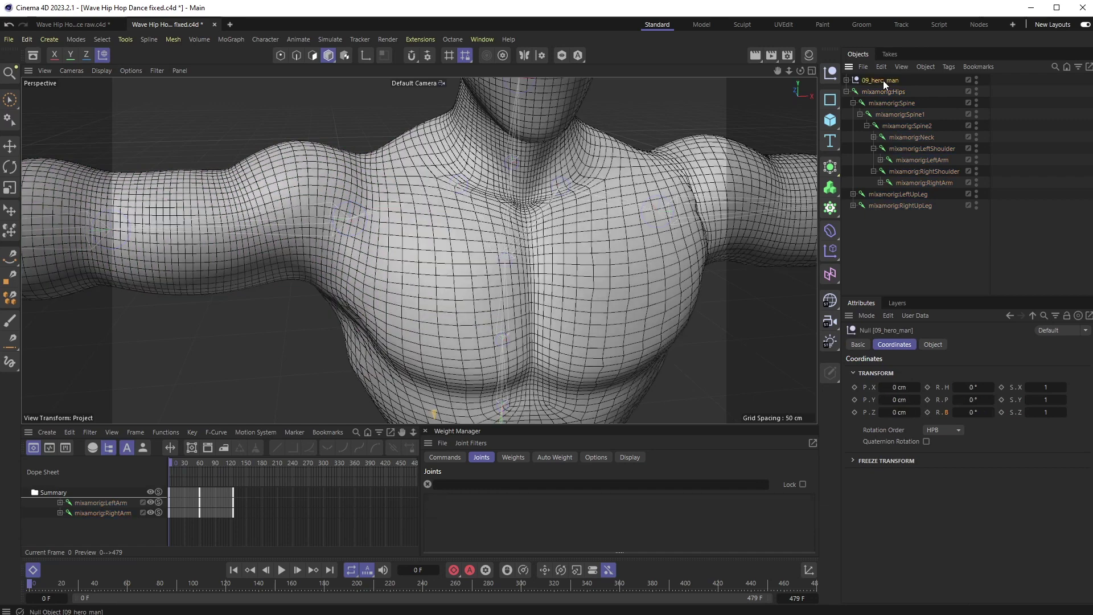
pyautogui.click(847, 81)
pyautogui.click(890, 92)
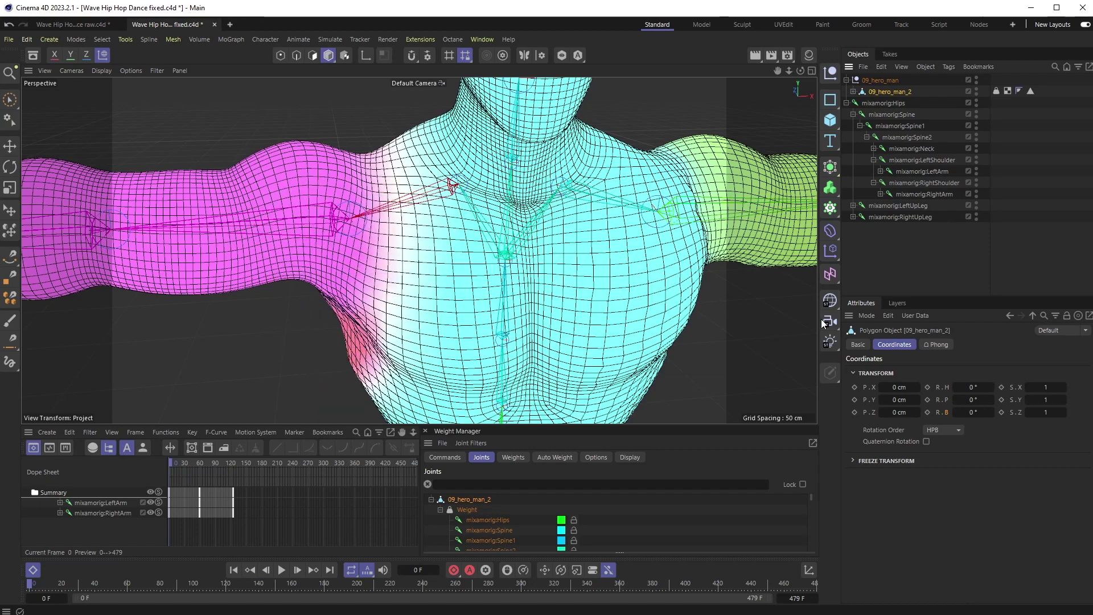
# Compare the mixamorig:RightArm and mixamorig:RightShoulder weights, examining the RightShoulder influence around the chest, armpit and ribs.
pyautogui.click(918, 194)
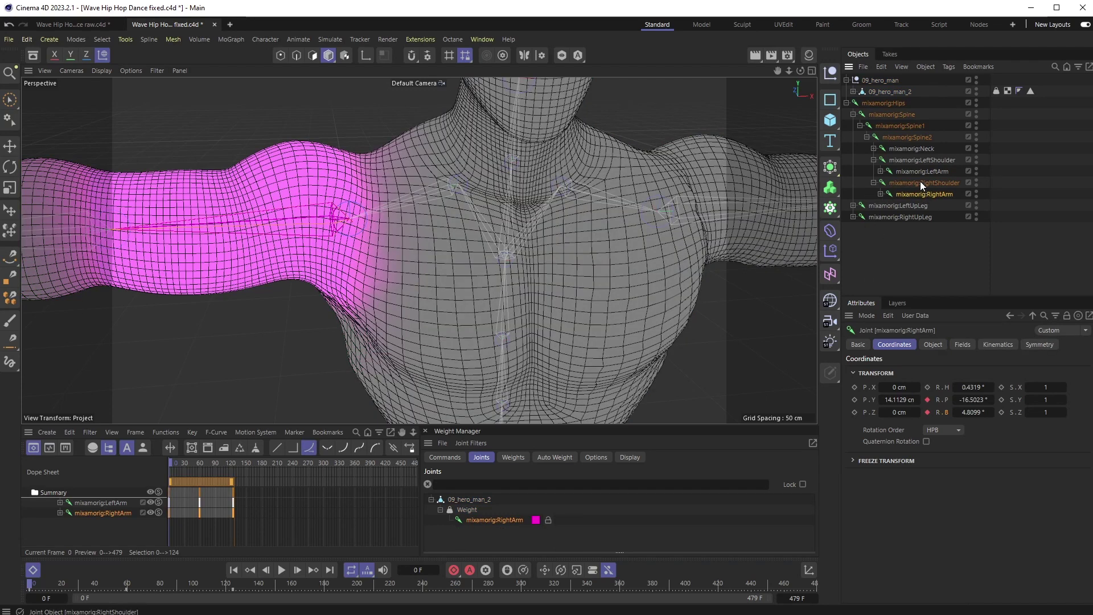
pyautogui.click(920, 183)
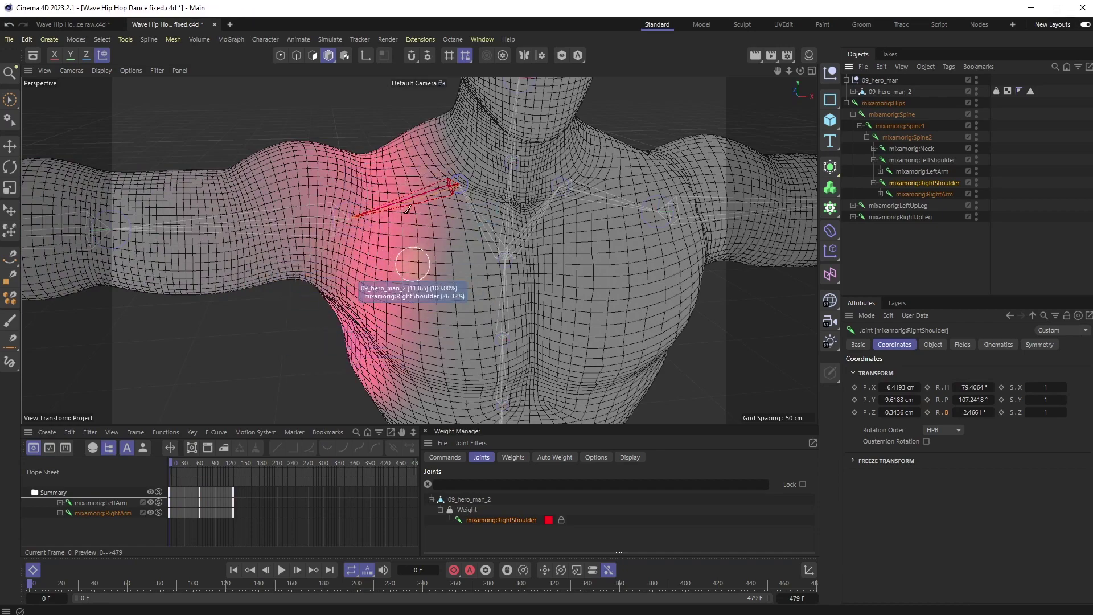
pyautogui.moveTo(380, 288)
pyautogui.keyDown('alt'); pyautogui.mouseDown()
pyautogui.moveTo(417, 234)
pyautogui.moveTo(442, 230)
pyautogui.moveTo(412, 271)
pyautogui.mouseUp(); pyautogui.keyUp('alt')
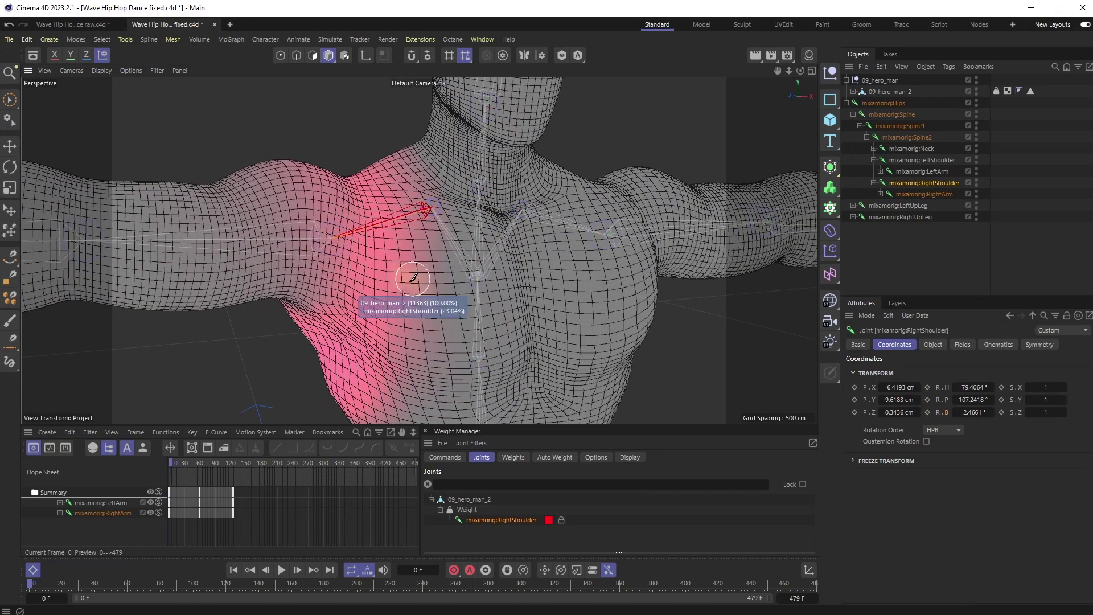
pyautogui.scroll(-5, 408, 289)
pyautogui.keyDown('alt'); pyautogui.moveTo(420, 349); pyautogui.dragTo(362, 271, button='middle'); pyautogui.keyUp('alt')
pyautogui.keyDown('alt'); pyautogui.moveTo(363, 268); pyautogui.dragTo(397, 198); pyautogui.keyUp('alt')
pyautogui.scroll(8, 321, 240)
pyautogui.scroll(-3, 398, 197)
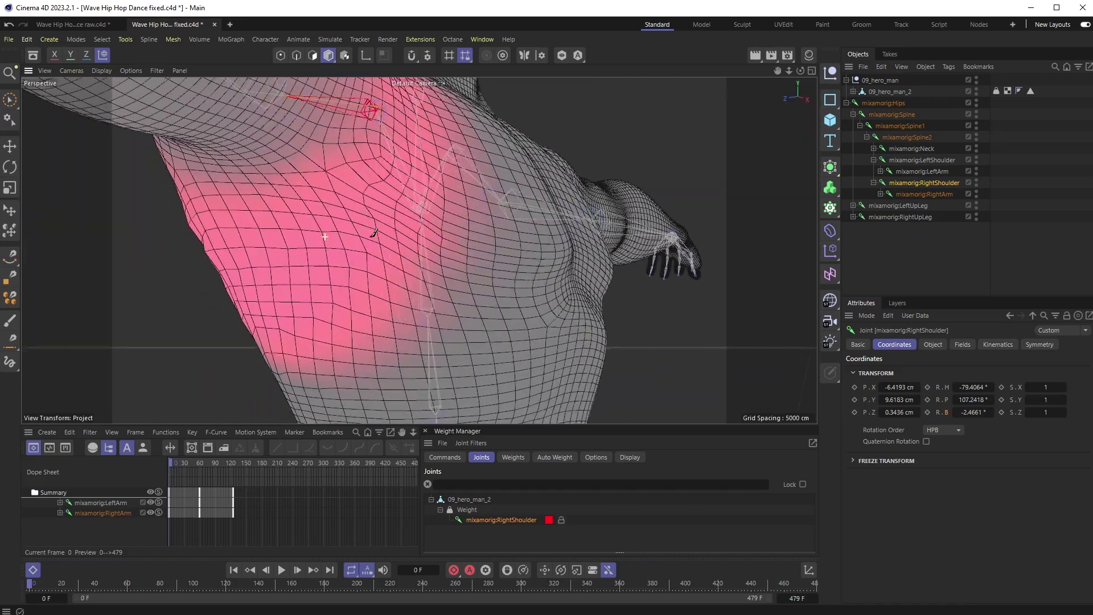
pyautogui.moveTo(290, 337)
pyautogui.mouseDown()
pyautogui.moveTo(273, 320)
pyautogui.moveTo(373, 287)
pyautogui.mouseUp()
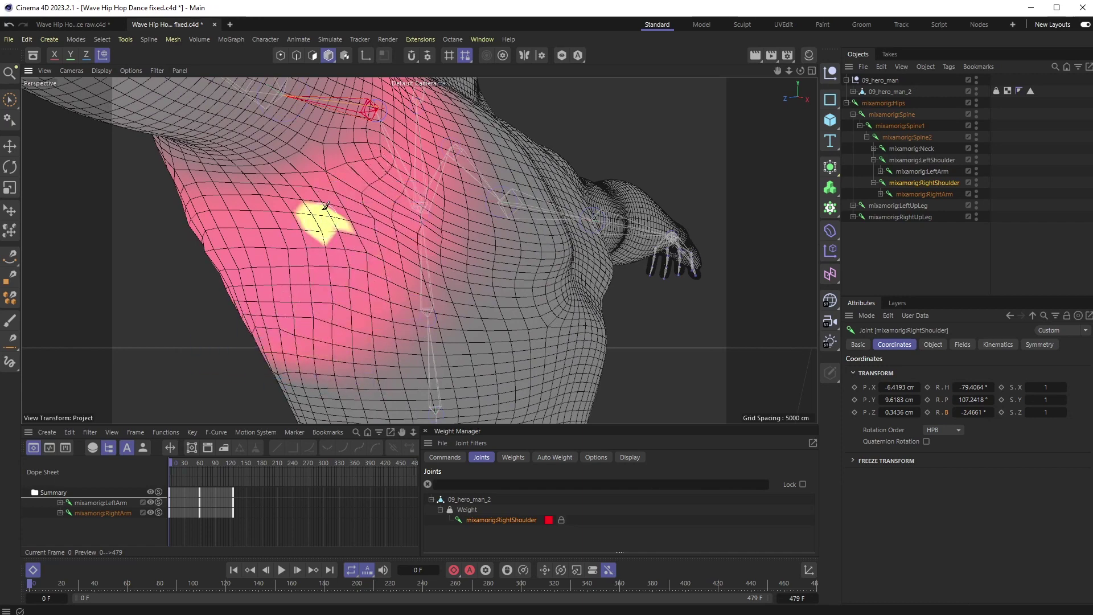
pyautogui.keyDown('alt'); pyautogui.moveTo(226, 224); pyautogui.dragTo(118, 216); pyautogui.keyUp('alt')
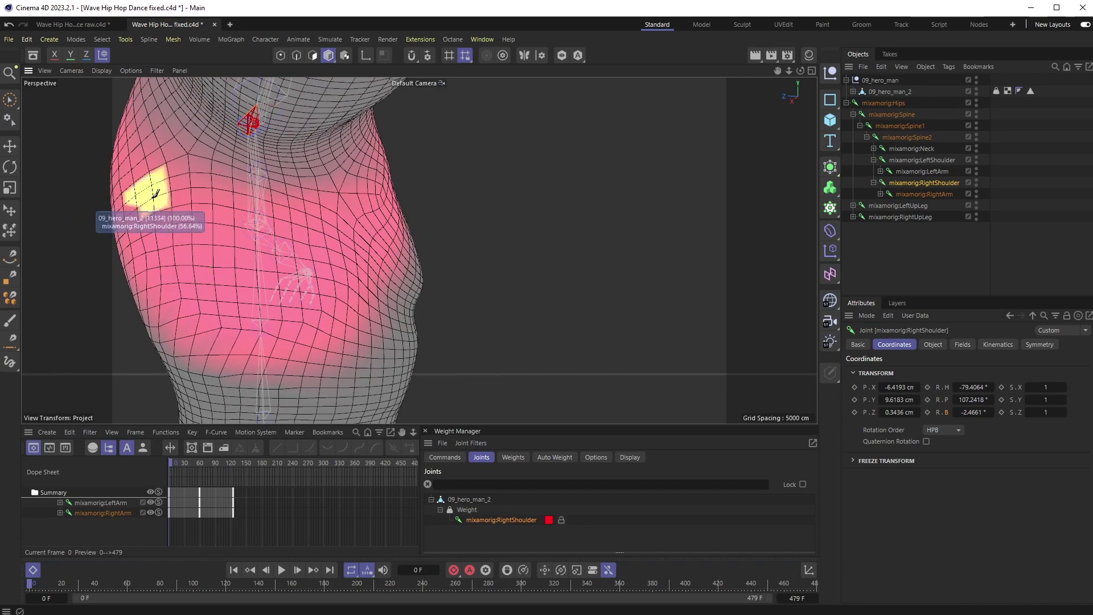
pyautogui.moveTo(253, 338)
pyautogui.keyDown('alt'); pyautogui.mouseDown()
pyautogui.moveTo(325, 252)
pyautogui.moveTo(389, 278)
pyautogui.mouseUp(); pyautogui.keyUp('alt')
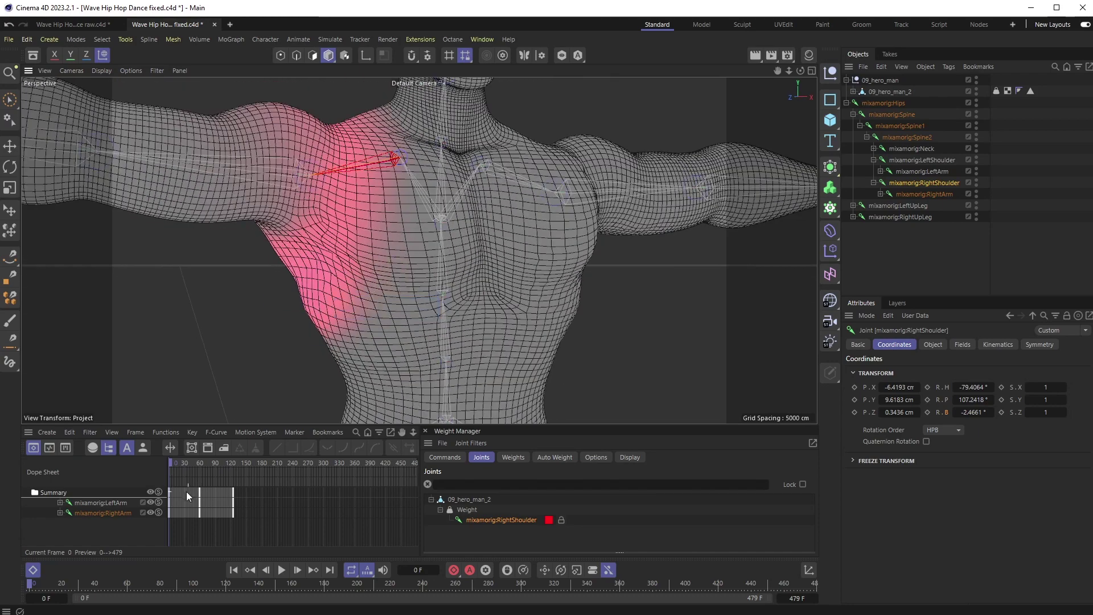
# Move the animation to frame 60 and examine the right armpit's creases with the arm lowered.
pyautogui.moveTo(168, 462); pyautogui.dragTo(209, 470)
pyautogui.keyDown('alt'); pyautogui.moveTo(358, 279); pyautogui.dragTo(316, 259); pyautogui.keyUp('alt')
pyautogui.scroll(-3, 346, 227)
pyautogui.scroll(9, 338, 251)
pyautogui.keyDown('alt'); pyautogui.moveTo(419, 251); pyautogui.dragTo(355, 218); pyautogui.keyUp('alt')
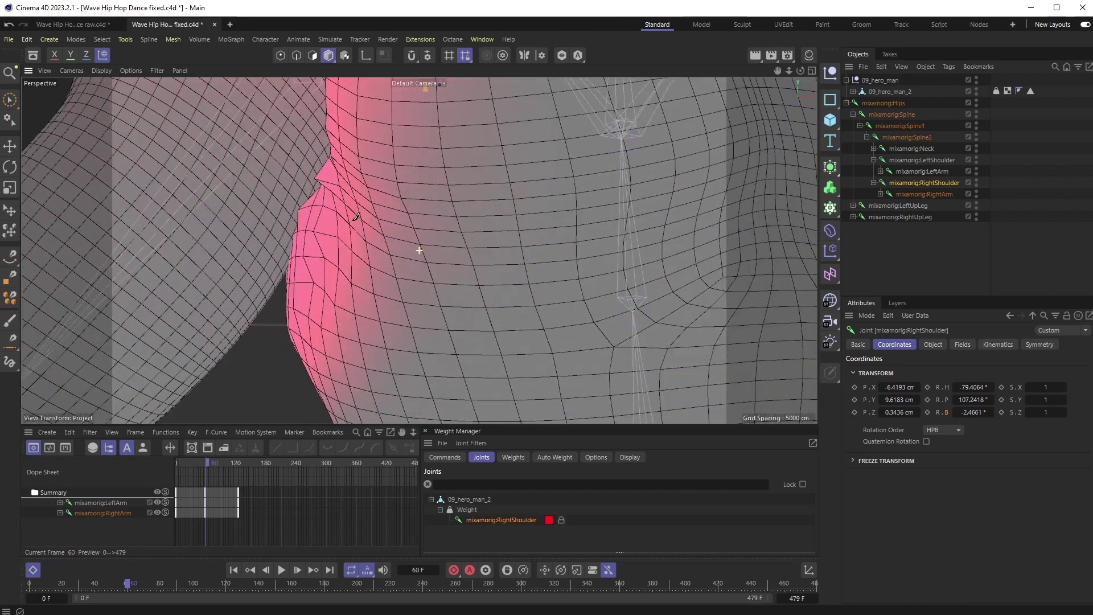
pyautogui.scroll(-10, 356, 216)
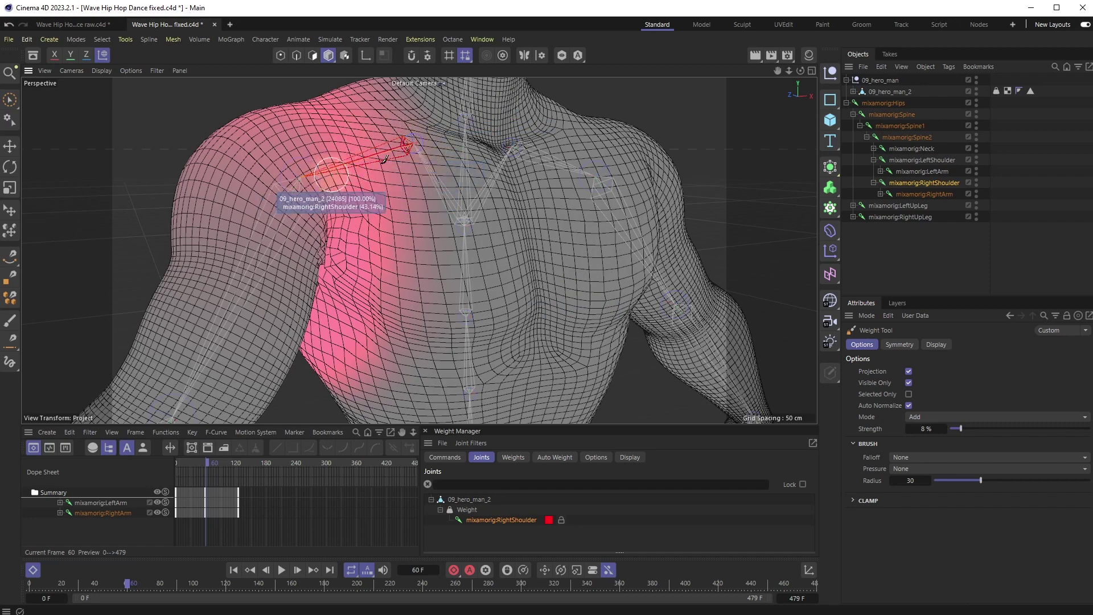
# Add mixamorig:RightShoulder weight over the right armpit and adjoining side of the chest with the Weight Tool at 8% strength.
pyautogui.keyDown('alt'); pyautogui.moveTo(399, 155); pyautogui.dragTo(315, 160); pyautogui.keyUp('alt')
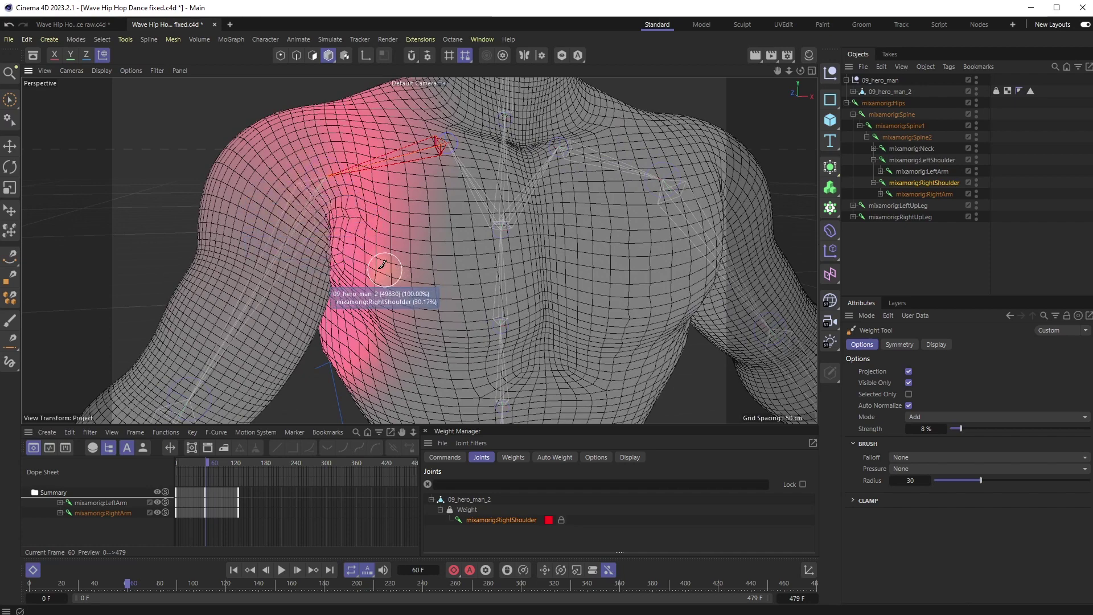
pyautogui.keyDown('alt'); pyautogui.moveTo(394, 263); pyautogui.dragTo(405, 223); pyautogui.keyUp('alt')
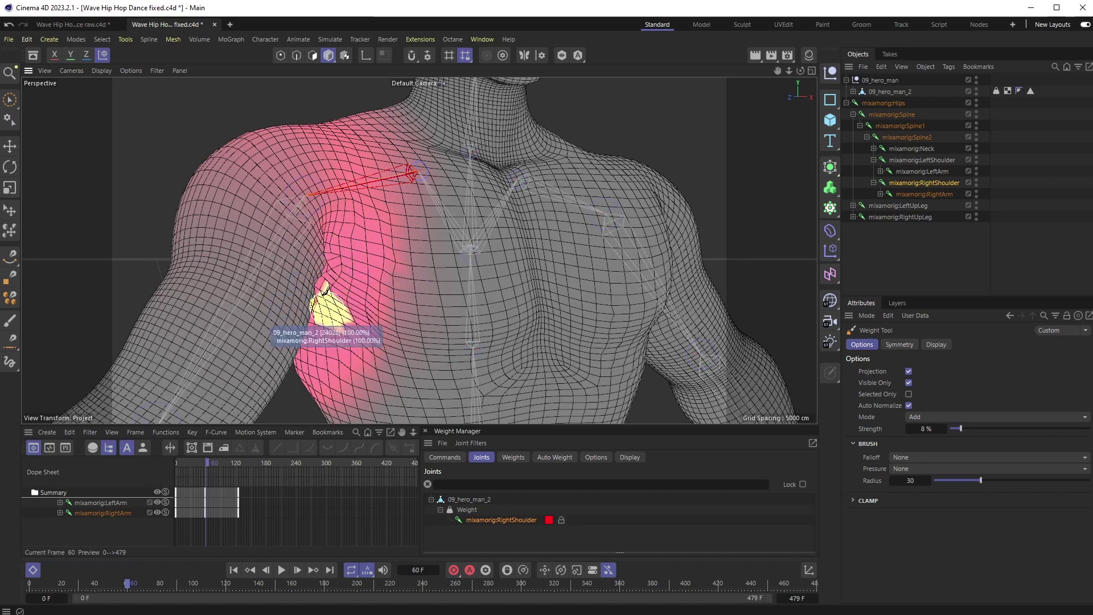
pyautogui.scroll(2, 341, 282)
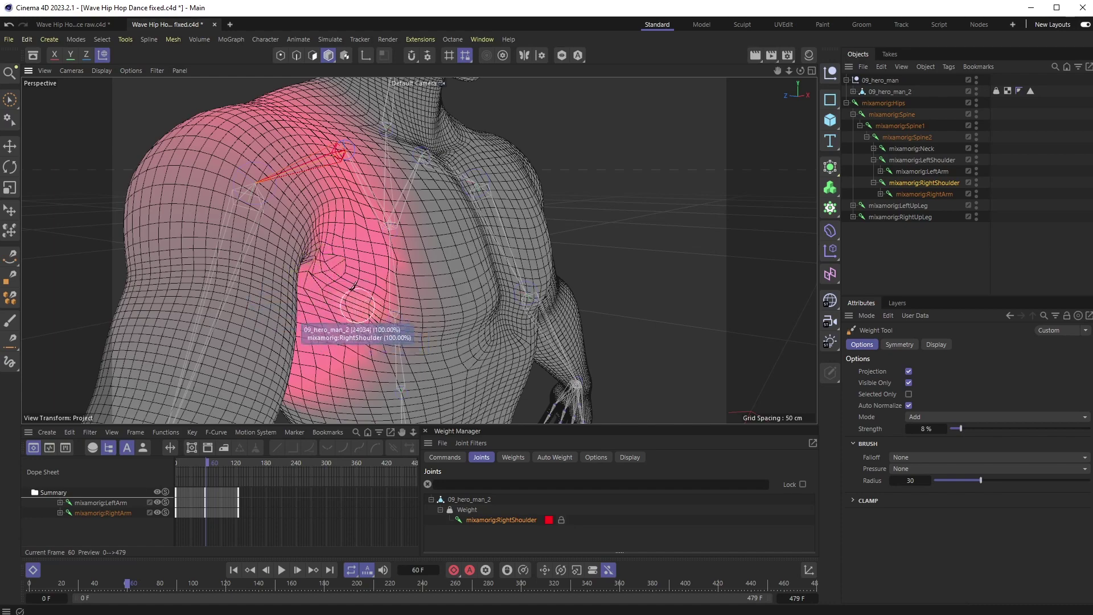
pyautogui.keyDown('alt'); pyautogui.moveTo(353, 287); pyautogui.dragTo(333, 272); pyautogui.keyUp('alt')
pyautogui.scroll(10, 305, 264)
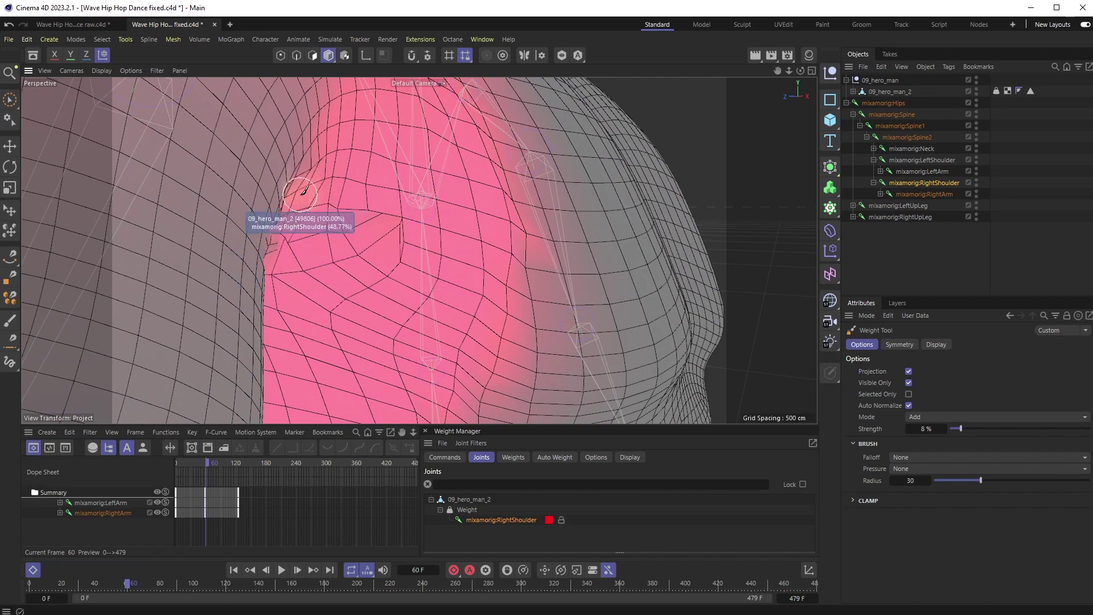
# Build up mixamorig:RightShoulder weight on the vertices along the crease where the arm meets the armpit.
pyautogui.moveTo(376, 231)
pyautogui.keyDown('alt'); pyautogui.mouseDown()
pyautogui.moveTo(402, 237)
pyautogui.moveTo(408, 222)
pyautogui.moveTo(391, 234)
pyautogui.moveTo(388, 213)
pyautogui.mouseUp(); pyautogui.keyUp('alt')
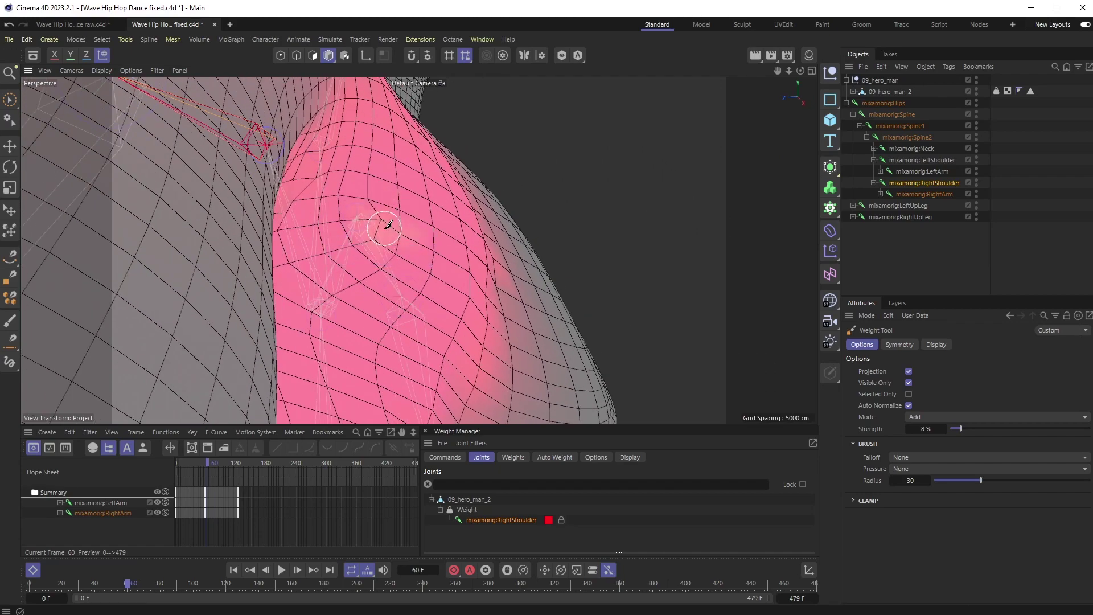
pyautogui.keyDown('alt'); pyautogui.moveTo(404, 242); pyautogui.dragTo(298, 285); pyautogui.keyUp('alt')
pyautogui.keyDown('alt'); pyautogui.moveTo(369, 217); pyautogui.dragTo(349, 161); pyautogui.keyUp('alt')
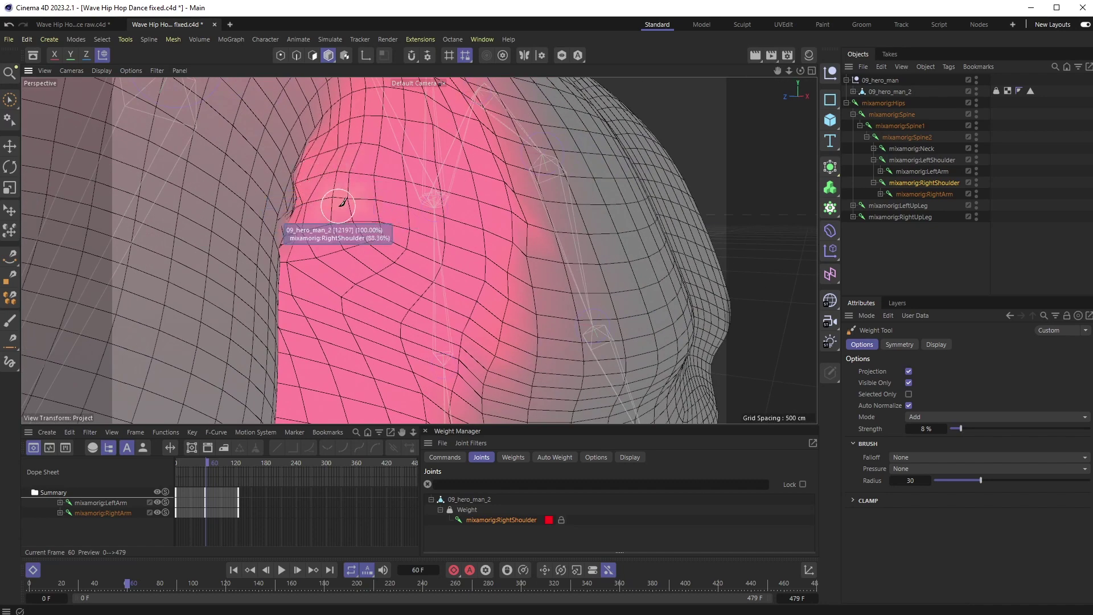
pyautogui.keyDown('alt'); pyautogui.moveTo(374, 256); pyautogui.dragTo(349, 255); pyautogui.keyUp('alt')
pyautogui.moveTo(349, 255)
pyautogui.mouseDown()
pyautogui.moveTo(332, 241)
pyautogui.moveTo(358, 194)
pyautogui.moveTo(308, 279)
pyautogui.moveTo(320, 211)
pyautogui.mouseUp()
pyautogui.moveTo(317, 256)
pyautogui.keyDown('alt'); pyautogui.mouseDown()
pyautogui.moveTo(366, 239)
pyautogui.moveTo(305, 224)
pyautogui.mouseUp(); pyautogui.keyUp('alt')
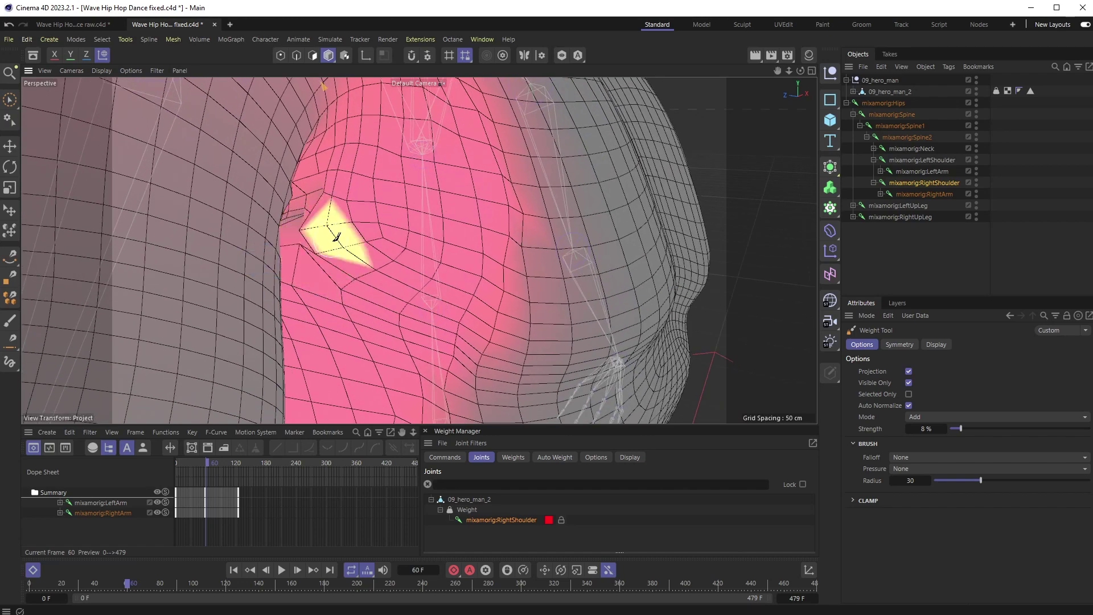
# Fill the low-influence vertices inside the right armpit fold with mixamorig:RightShoulder weight at 8% strength.
pyautogui.scroll(5, 306, 213)
pyautogui.scroll(2, 306, 207)
pyautogui.moveTo(309, 223)
pyautogui.keyDown('alt'); pyautogui.mouseDown()
pyautogui.moveTo(322, 182)
pyautogui.moveTo(338, 180)
pyautogui.moveTo(290, 237)
pyautogui.moveTo(290, 264)
pyautogui.moveTo(319, 232)
pyautogui.moveTo(358, 230)
pyautogui.moveTo(244, 180)
pyautogui.moveTo(234, 215)
pyautogui.moveTo(254, 221)
pyautogui.moveTo(275, 206)
pyautogui.moveTo(206, 280)
pyautogui.moveTo(467, 262)
pyautogui.mouseUp(); pyautogui.keyUp('alt')
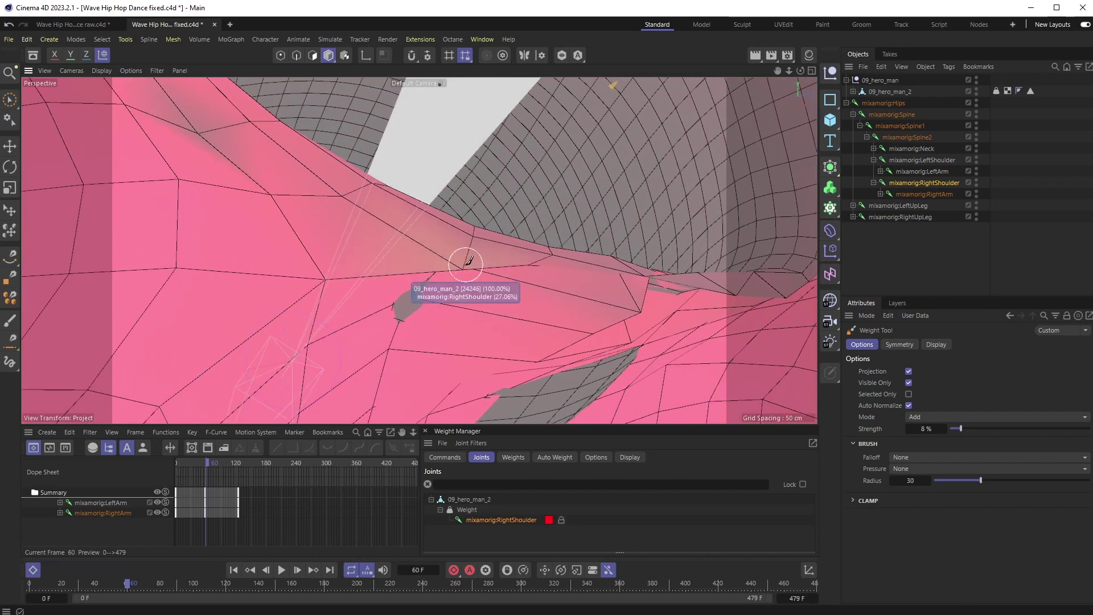
pyautogui.keyDown('alt'); pyautogui.moveTo(281, 215); pyautogui.dragTo(217, 166); pyautogui.keyUp('alt')
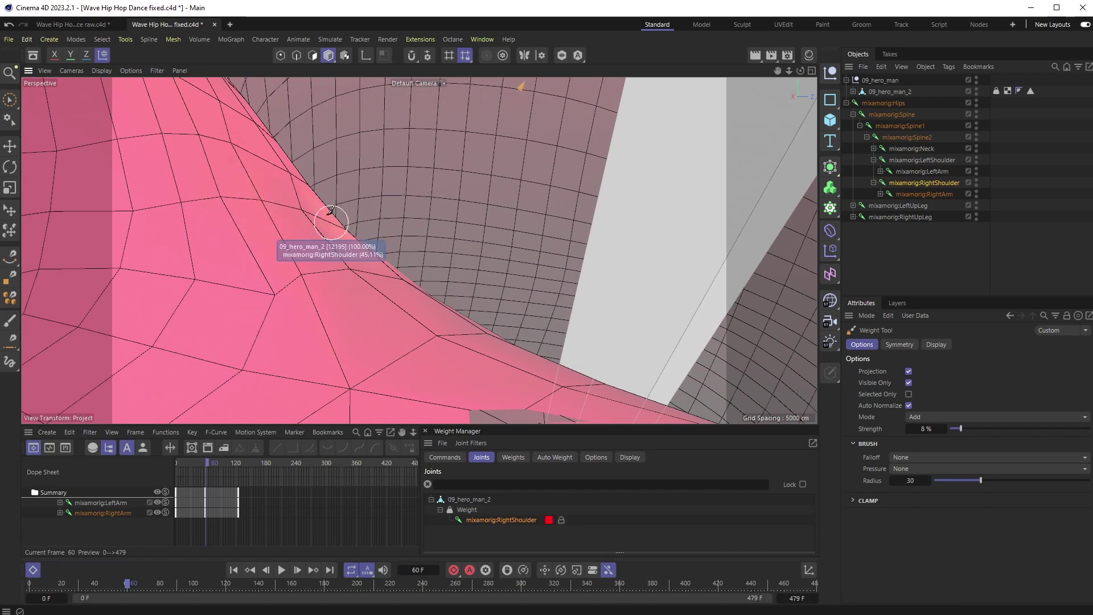
pyautogui.click(308, 223)
pyautogui.moveTo(404, 306)
pyautogui.keyDown('alt'); pyautogui.mouseDown()
pyautogui.moveTo(547, 378)
pyautogui.moveTo(418, 246)
pyautogui.moveTo(413, 290)
pyautogui.moveTo(293, 310)
pyautogui.moveTo(324, 339)
pyautogui.moveTo(530, 311)
pyautogui.mouseUp(); pyautogui.keyUp('alt')
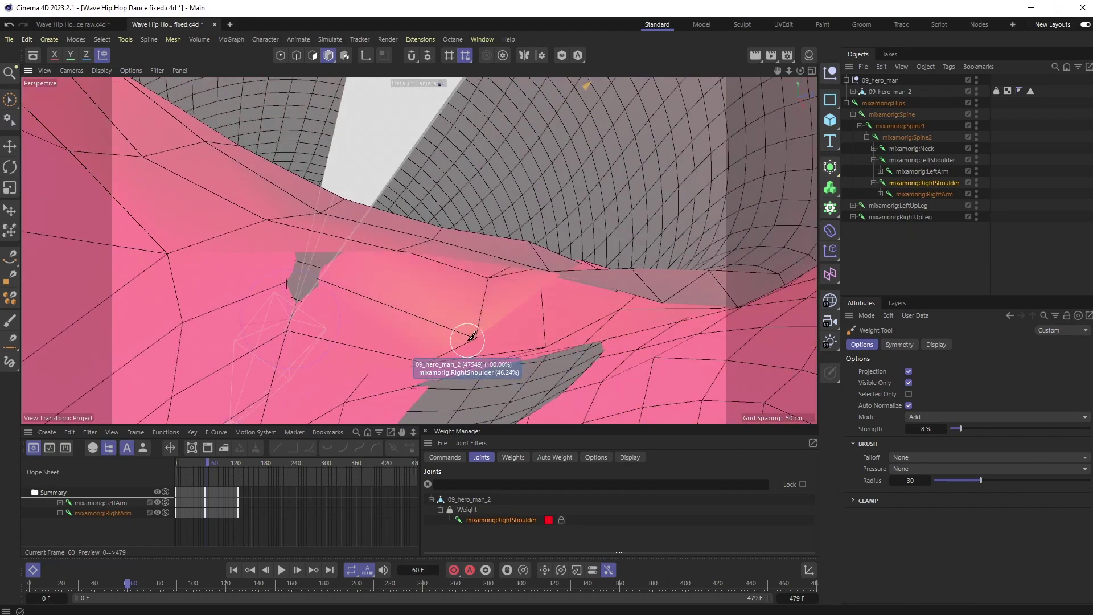
pyautogui.moveTo(495, 268)
pyautogui.keyDown('alt'); pyautogui.mouseDown()
pyautogui.moveTo(566, 190)
pyautogui.moveTo(639, 273)
pyautogui.moveTo(568, 245)
pyautogui.moveTo(598, 245)
pyautogui.mouseUp(); pyautogui.keyUp('alt')
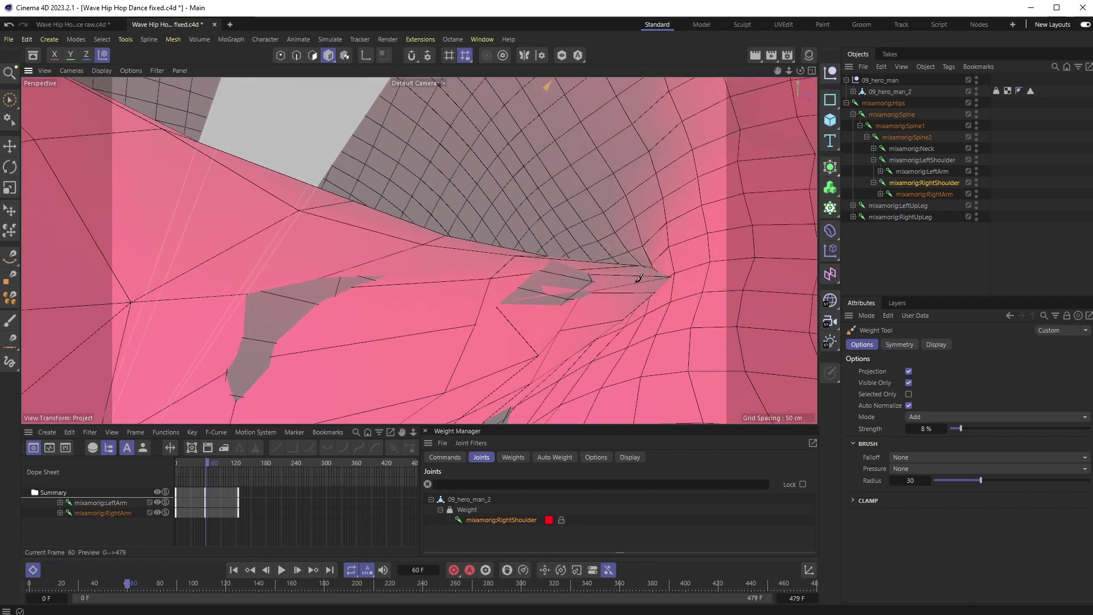
pyautogui.moveTo(640, 274)
pyautogui.keyDown('alt'); pyautogui.mouseDown()
pyautogui.moveTo(524, 317)
pyautogui.moveTo(582, 310)
pyautogui.mouseUp(); pyautogui.keyUp('alt')
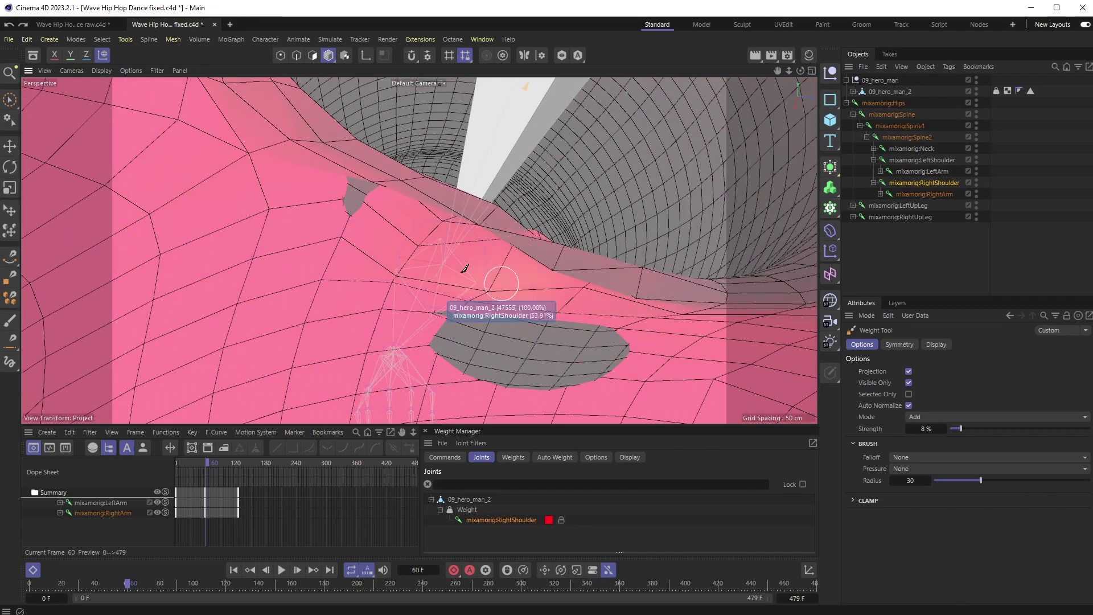
pyautogui.keyDown('alt'); pyautogui.moveTo(398, 241); pyautogui.dragTo(700, 239); pyautogui.keyUp('alt')
pyautogui.keyDown('alt'); pyautogui.moveTo(540, 288); pyautogui.dragTo(494, 316); pyautogui.keyUp('alt')
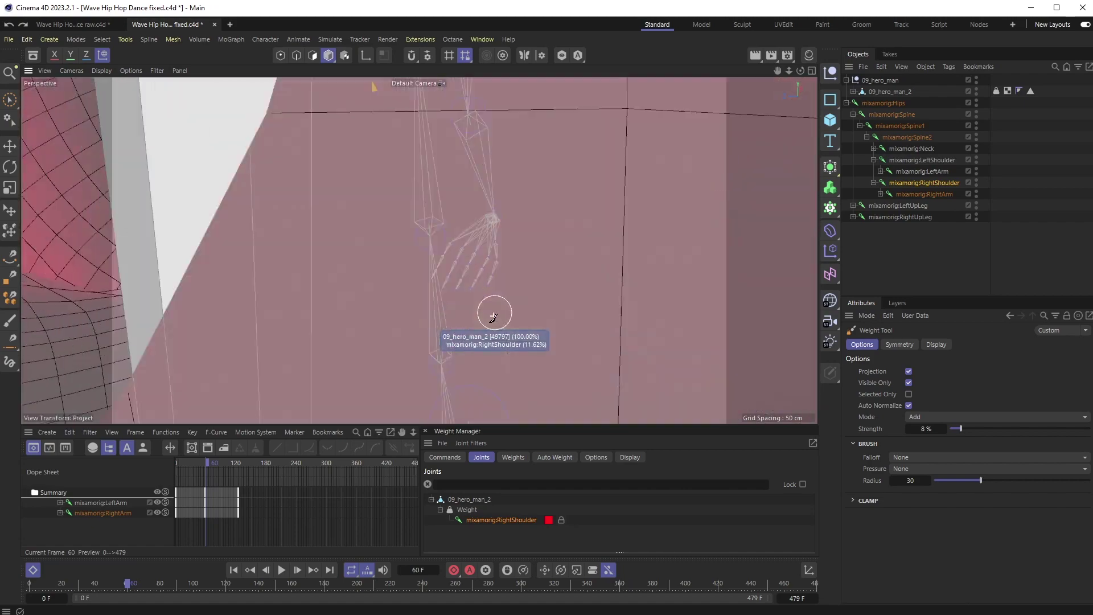
# Examine the mixamorig:RightShoulder weight and the armpit deformation from the side, below and front of the right shoulder.
pyautogui.scroll(-5, 493, 316)
pyautogui.keyDown('alt'); pyautogui.moveTo(585, 335); pyautogui.dragTo(331, 208); pyautogui.keyUp('alt')
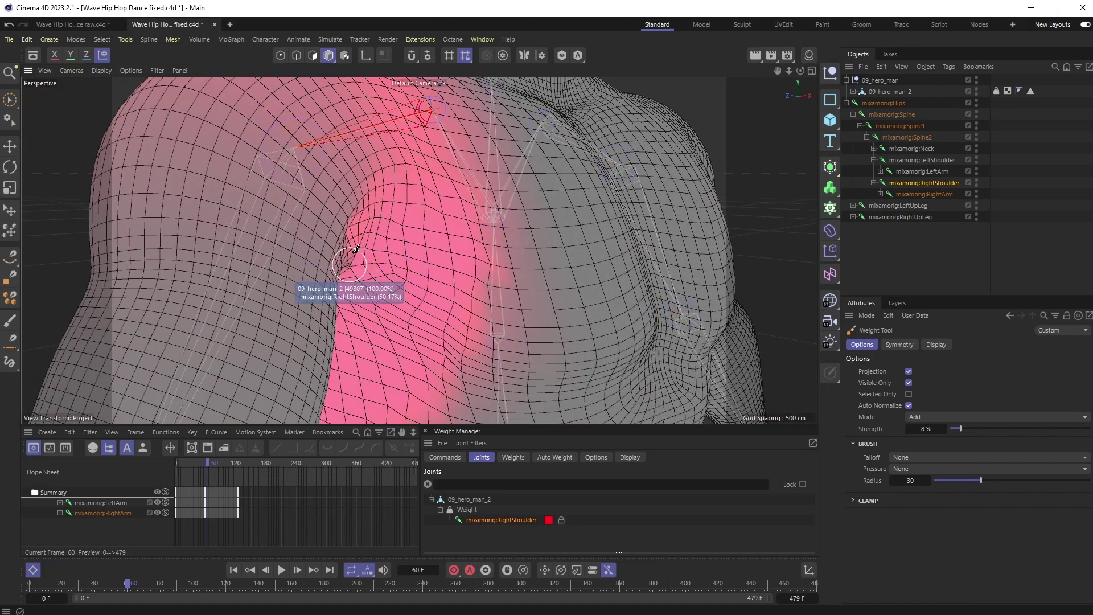
pyautogui.keyDown('alt'); pyautogui.moveTo(354, 290); pyautogui.dragTo(407, 220); pyautogui.keyUp('alt')
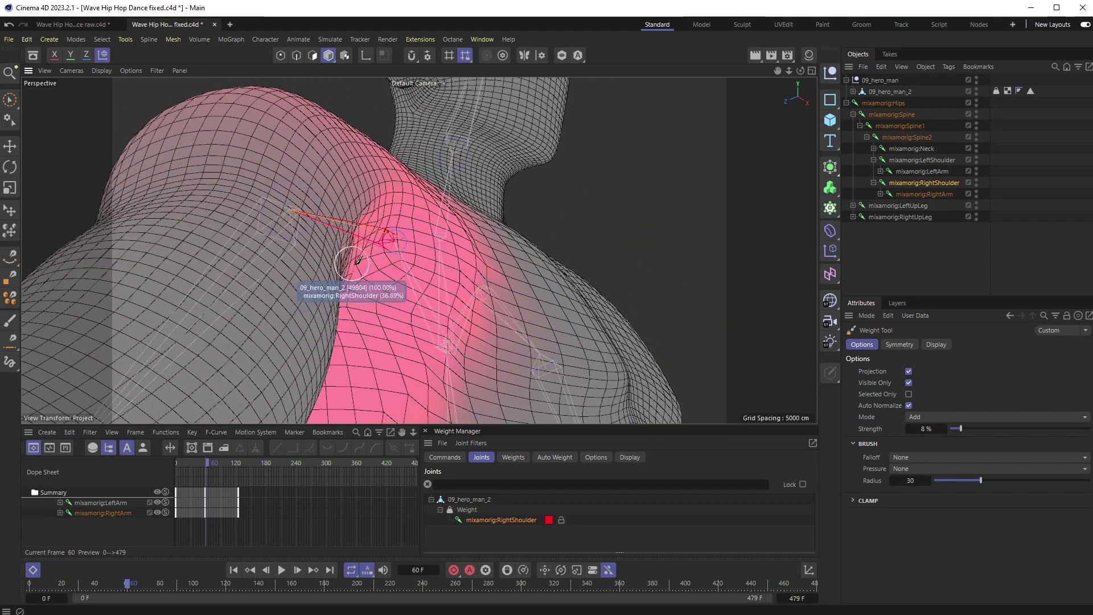
pyautogui.keyDown('alt'); pyautogui.moveTo(356, 269); pyautogui.dragTo(349, 296); pyautogui.keyUp('alt')
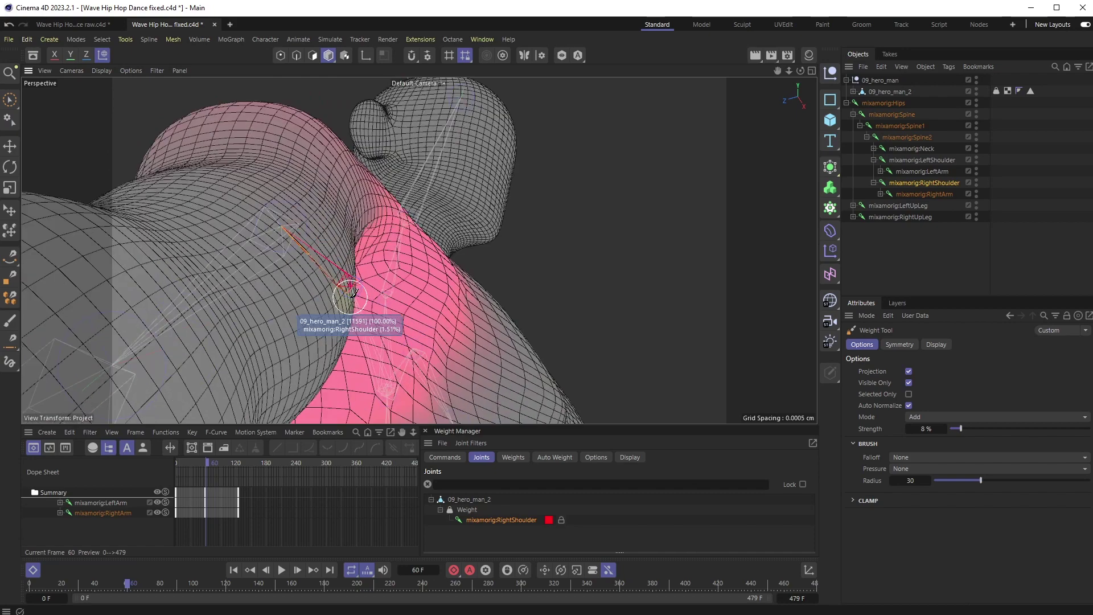
pyautogui.scroll(5, 395, 270)
pyautogui.keyDown('alt'); pyautogui.moveTo(396, 269); pyautogui.dragTo(376, 362); pyautogui.keyUp('alt')
pyautogui.scroll(-8, 382, 363)
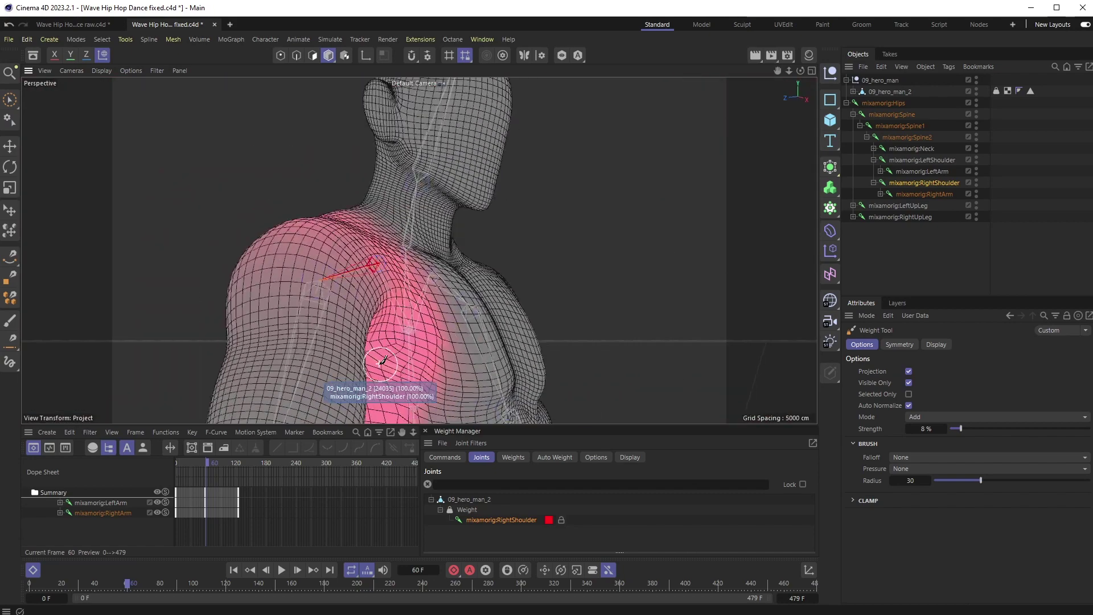
pyautogui.keyDown('alt'); pyautogui.moveTo(419, 251); pyautogui.dragTo(278, 299); pyautogui.keyUp('alt')
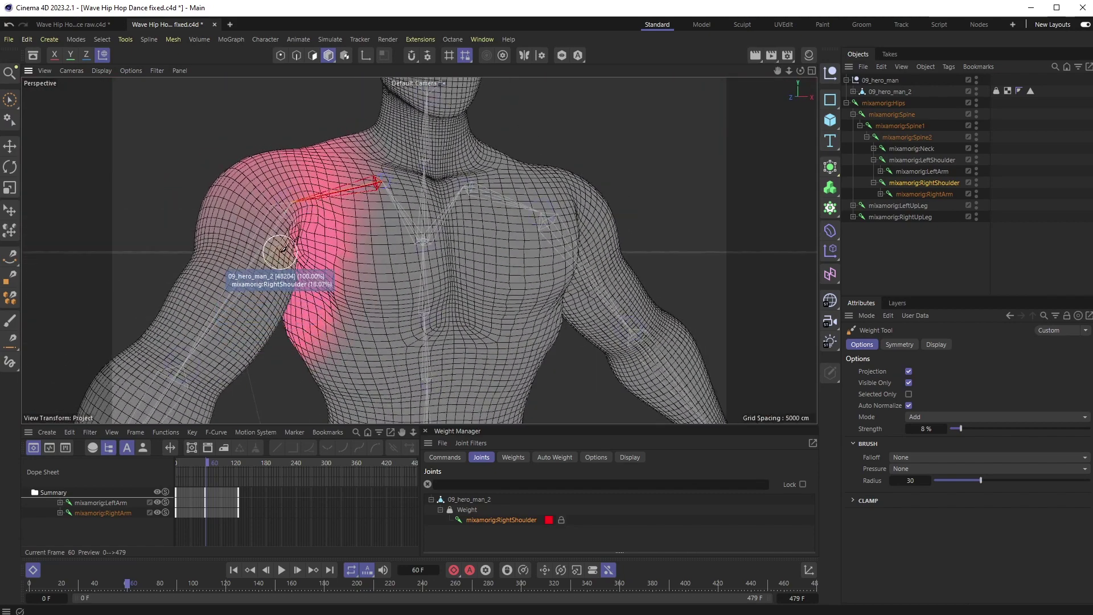
pyautogui.keyDown('alt'); pyautogui.moveTo(283, 248); pyautogui.dragTo(306, 216, button='right'); pyautogui.keyUp('alt')
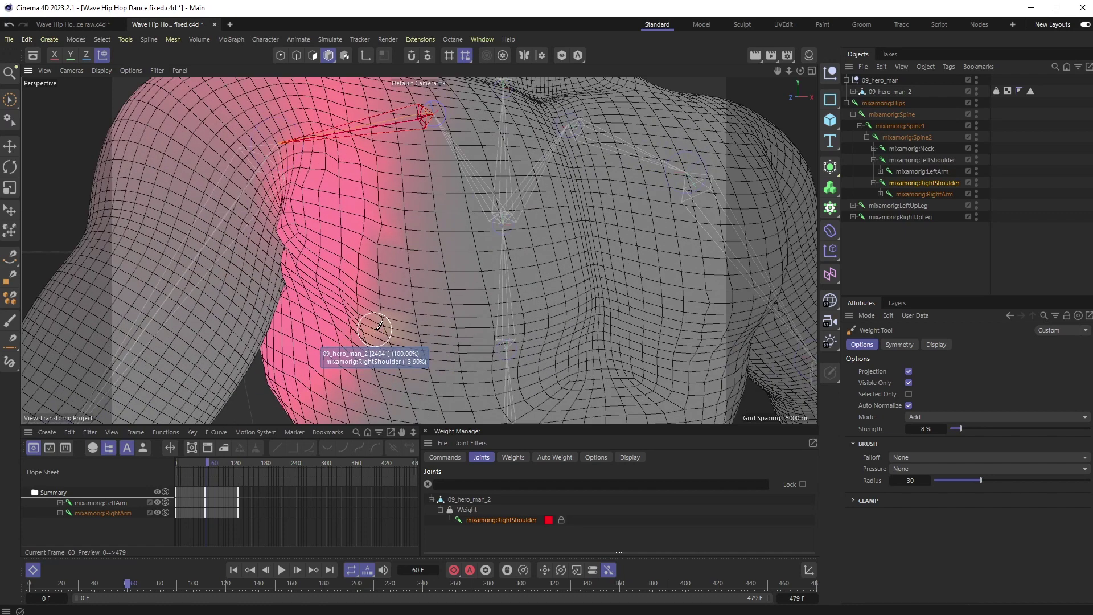
# Display the mixamorig:RightArm weights and examine their falloff between the upper arm, armpit and chest.
pyautogui.click(905, 197)
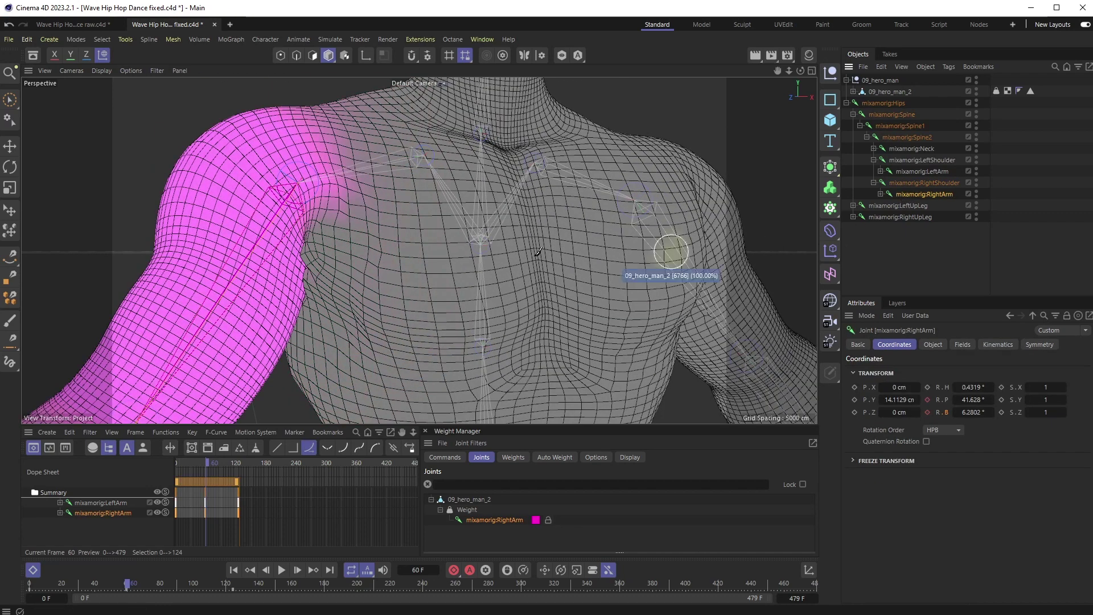
pyautogui.keyDown('alt'); pyautogui.moveTo(430, 245); pyautogui.dragTo(314, 252); pyautogui.keyUp('alt')
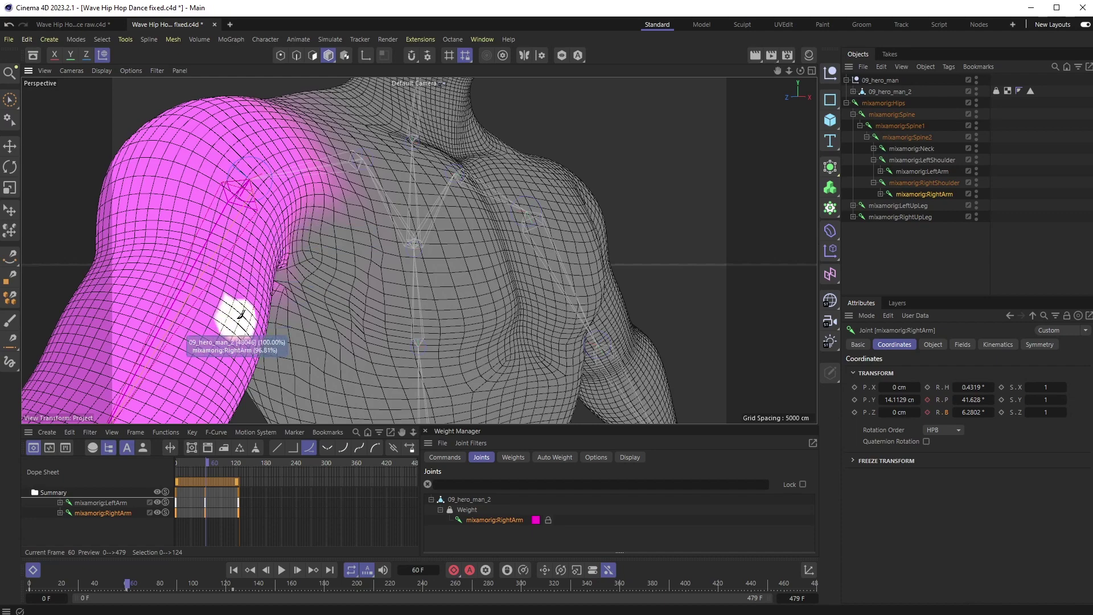
pyautogui.moveTo(287, 294)
pyautogui.keyDown('alt'); pyautogui.mouseDown()
pyautogui.moveTo(262, 275)
pyautogui.moveTo(281, 268)
pyautogui.mouseUp(); pyautogui.keyUp('alt')
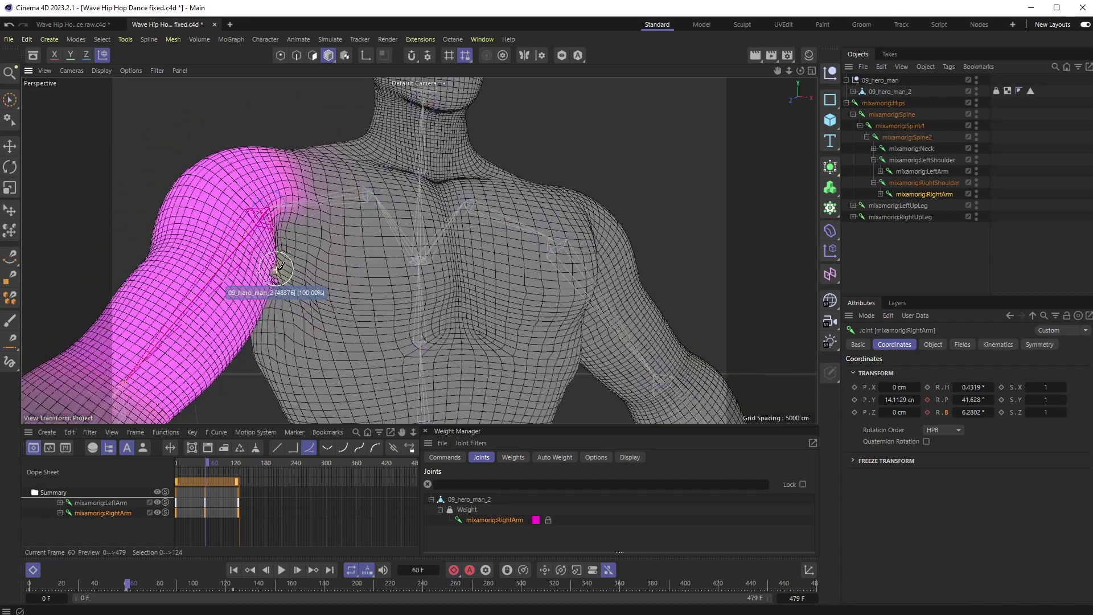
pyautogui.scroll(4, 287, 305)
pyautogui.keyDown('alt'); pyautogui.moveTo(288, 305); pyautogui.dragTo(269, 256); pyautogui.keyUp('alt')
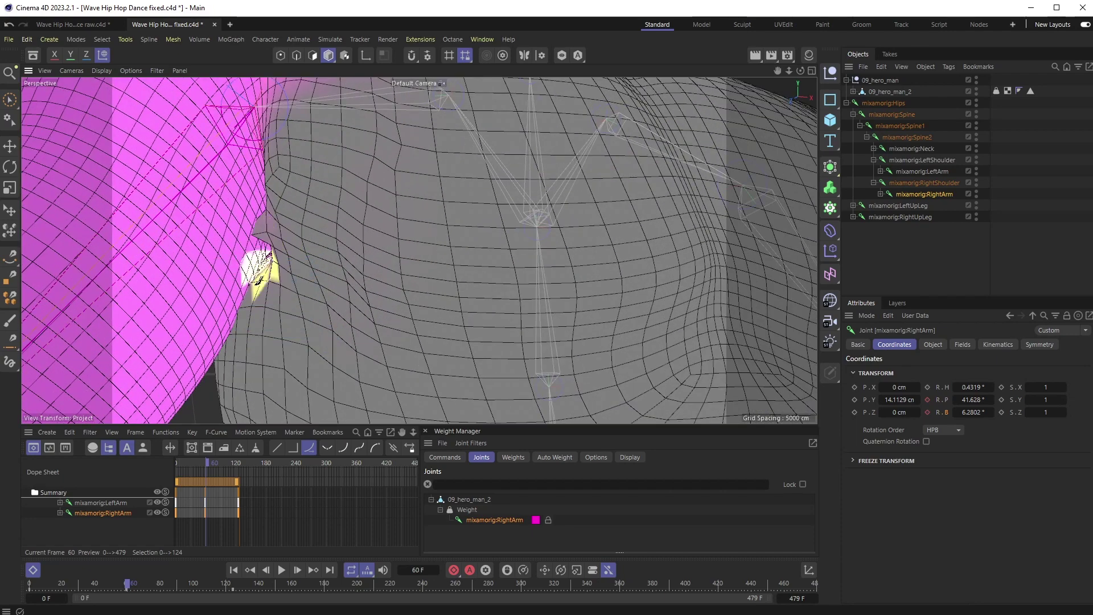
pyautogui.scroll(-8, 262, 282)
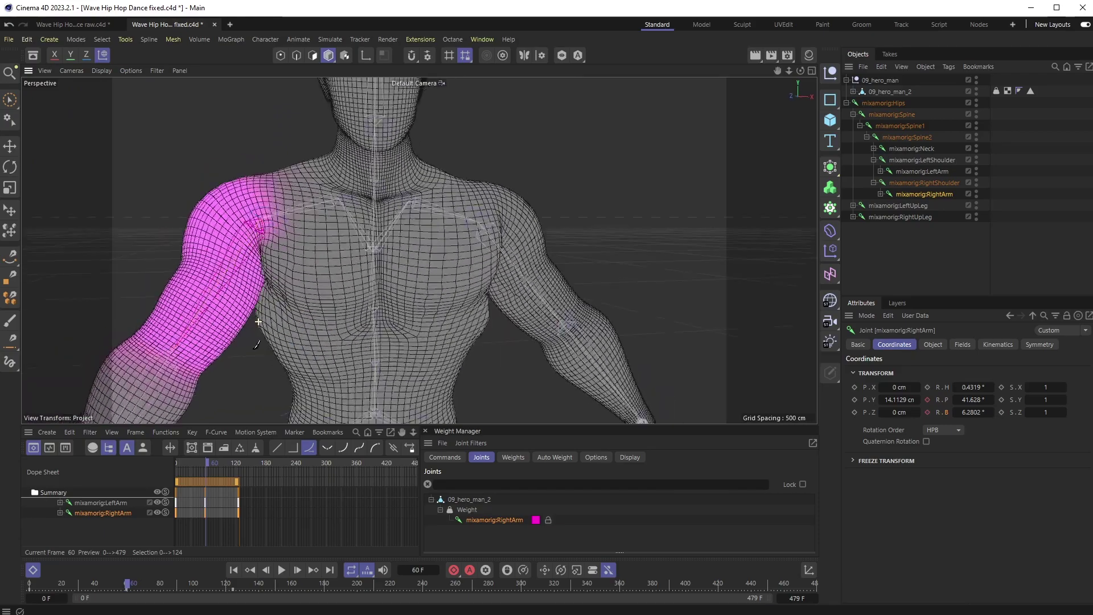
pyautogui.keyDown('alt'); pyautogui.moveTo(254, 348); pyautogui.dragTo(279, 285); pyautogui.keyUp('alt')
pyautogui.scroll(-4, 280, 269)
pyautogui.scroll(8, 278, 265)
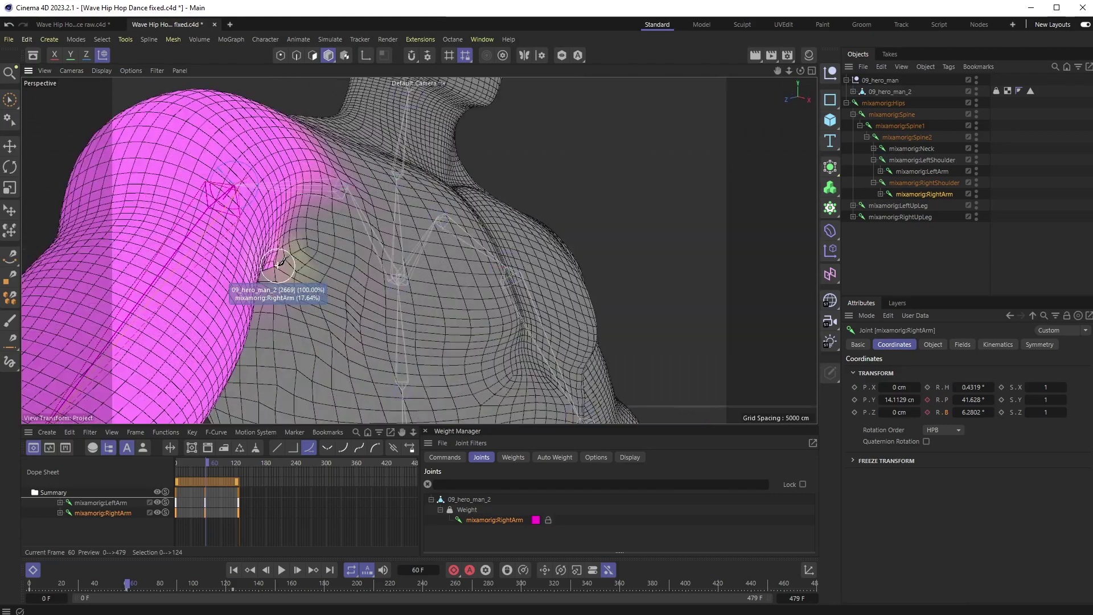
pyautogui.scroll(4, 278, 265)
pyautogui.scroll(10, 279, 333)
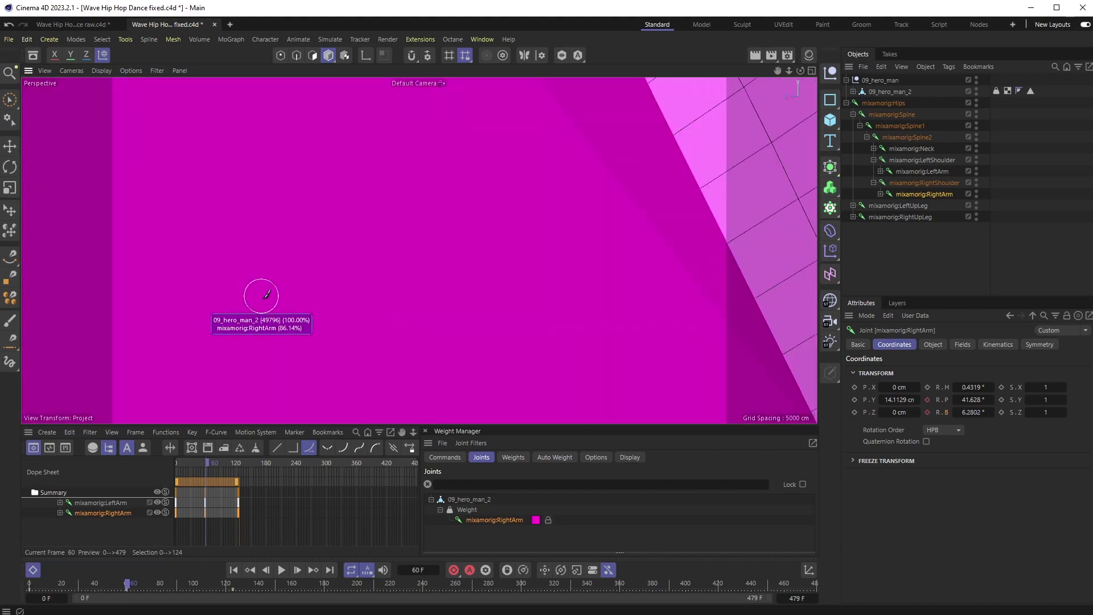
# Inspect the mixamorig:RightArm influence on the overlapping vertices deep inside the right armpit crease.
pyautogui.keyDown('alt'); pyautogui.moveTo(262, 297); pyautogui.dragTo(179, 292); pyautogui.keyUp('alt')
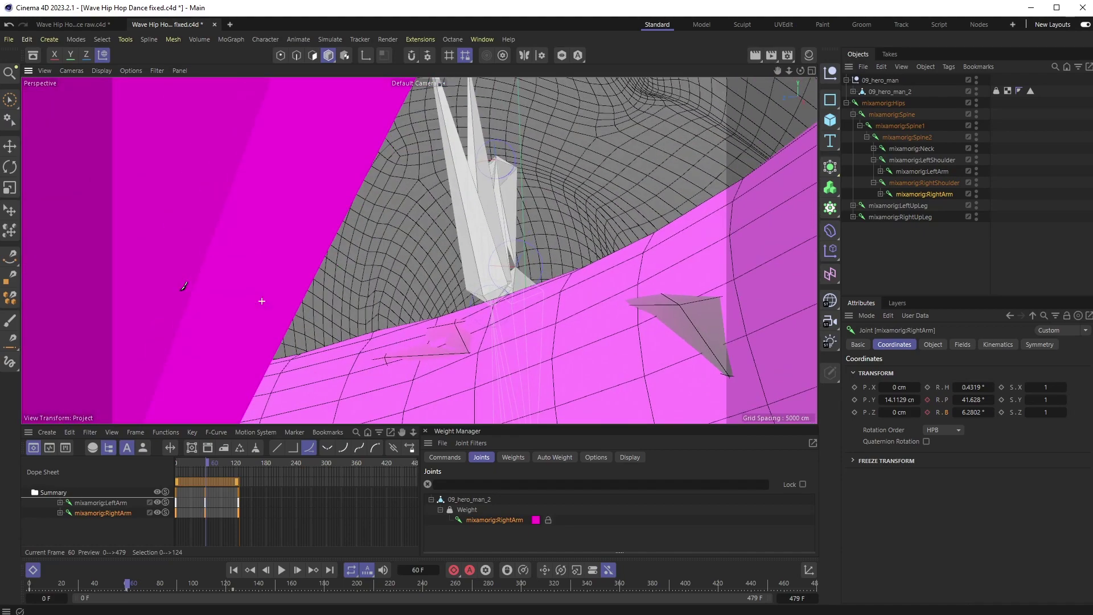
pyautogui.keyDown('alt'); pyautogui.moveTo(418, 249); pyautogui.dragTo(411, 312); pyautogui.keyUp('alt')
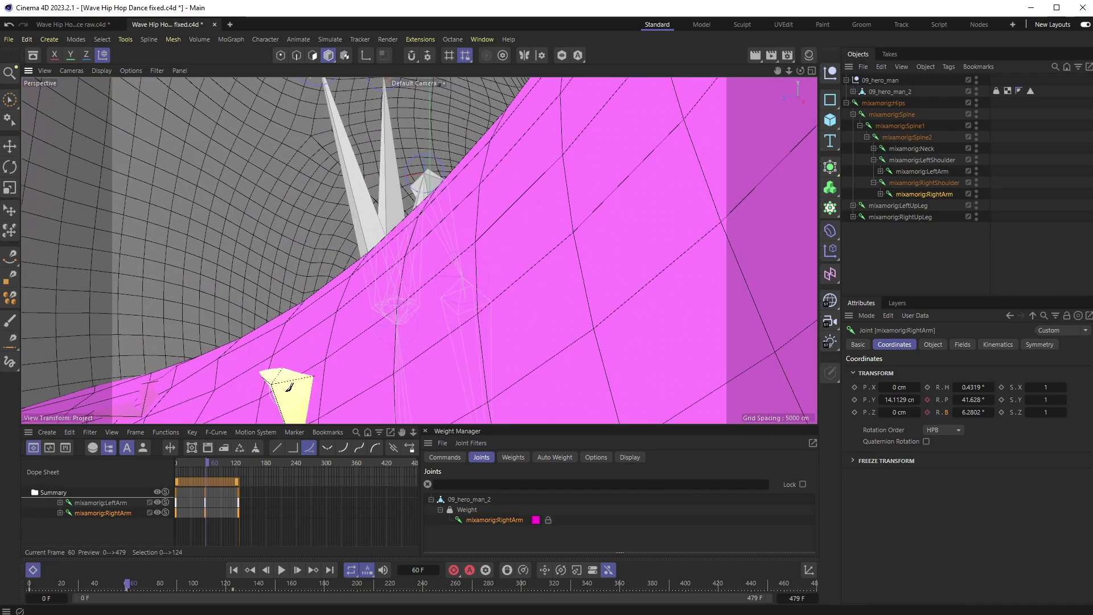
pyautogui.scroll(5, 306, 389)
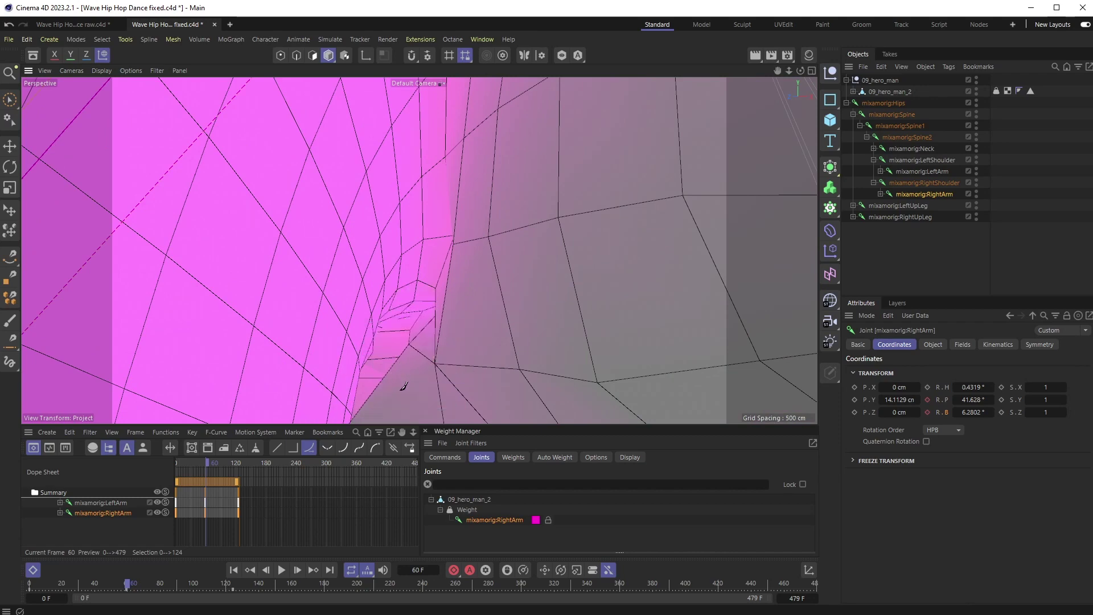
pyautogui.keyDown('alt'); pyautogui.moveTo(405, 386); pyautogui.dragTo(385, 342); pyautogui.keyUp('alt')
pyautogui.keyDown('alt'); pyautogui.moveTo(506, 331); pyautogui.dragTo(474, 331); pyautogui.keyUp('alt')
pyautogui.scroll(2, 451, 309)
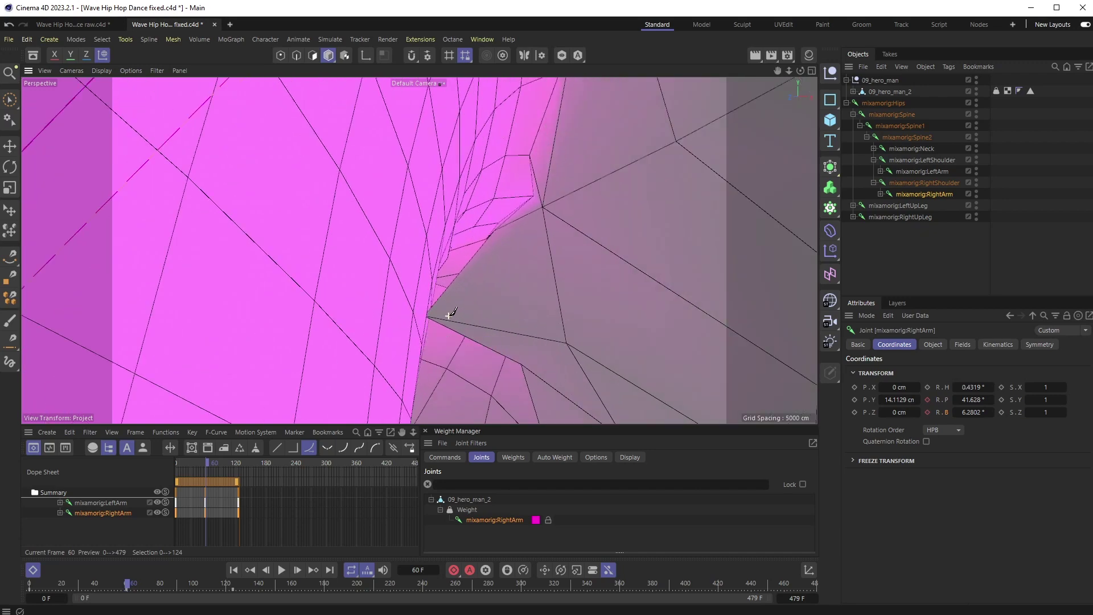
pyautogui.moveTo(416, 314)
pyautogui.keyDown('alt'); pyautogui.mouseDown()
pyautogui.moveTo(441, 316)
pyautogui.moveTo(435, 308)
pyautogui.mouseUp(); pyautogui.keyUp('alt')
pyautogui.scroll(3, 421, 250)
pyautogui.moveTo(420, 250)
pyautogui.keyDown('alt'); pyautogui.mouseDown()
pyautogui.moveTo(471, 249)
pyautogui.moveTo(437, 251)
pyautogui.mouseUp(); pyautogui.keyUp('alt')
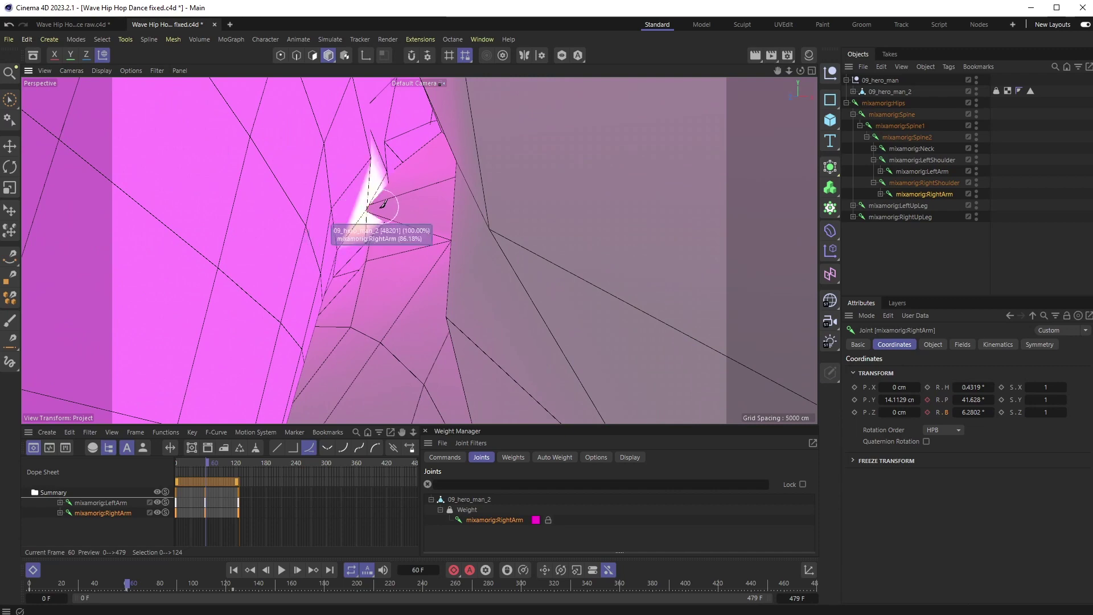
pyautogui.scroll(-5, 383, 204)
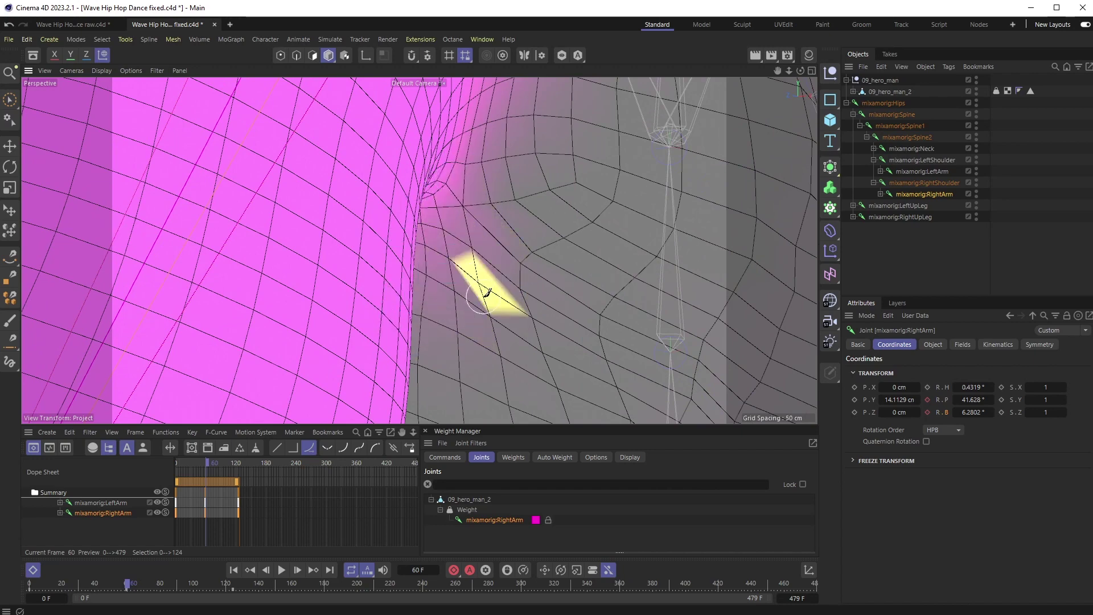
# Add mixamorig:RightShoulder weight over the ribs below the right armpit, checking the shape against the whole torso.
pyautogui.scroll(-6, 491, 299)
pyautogui.click(924, 183)
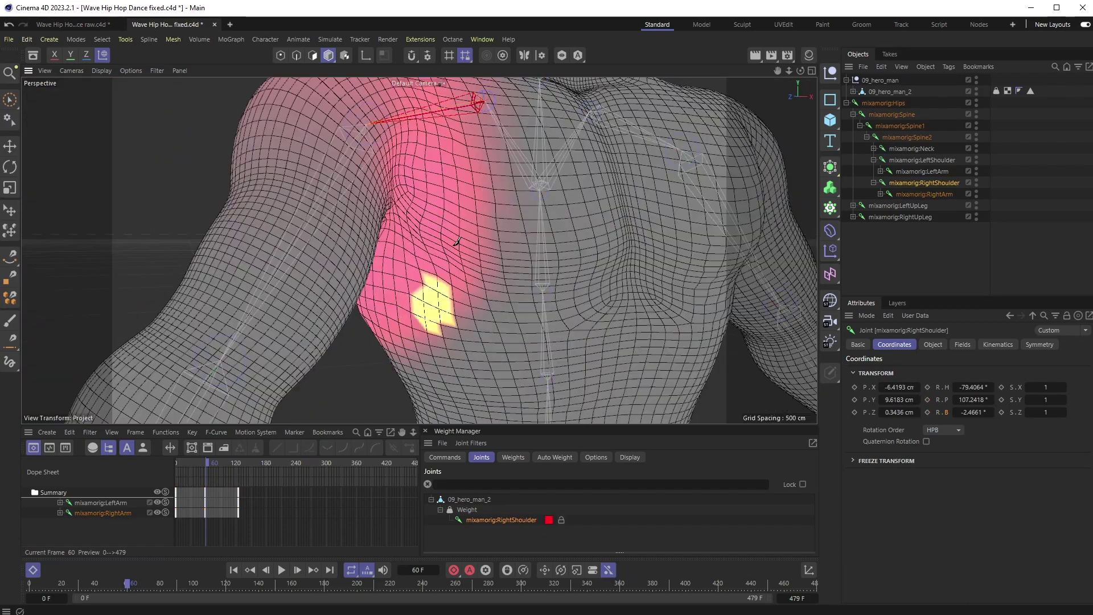
pyautogui.moveTo(439, 303); pyautogui.dragTo(466, 311)
pyautogui.scroll(2, 466, 312)
pyautogui.scroll(-2, 466, 311)
pyautogui.scroll(-6, 466, 311)
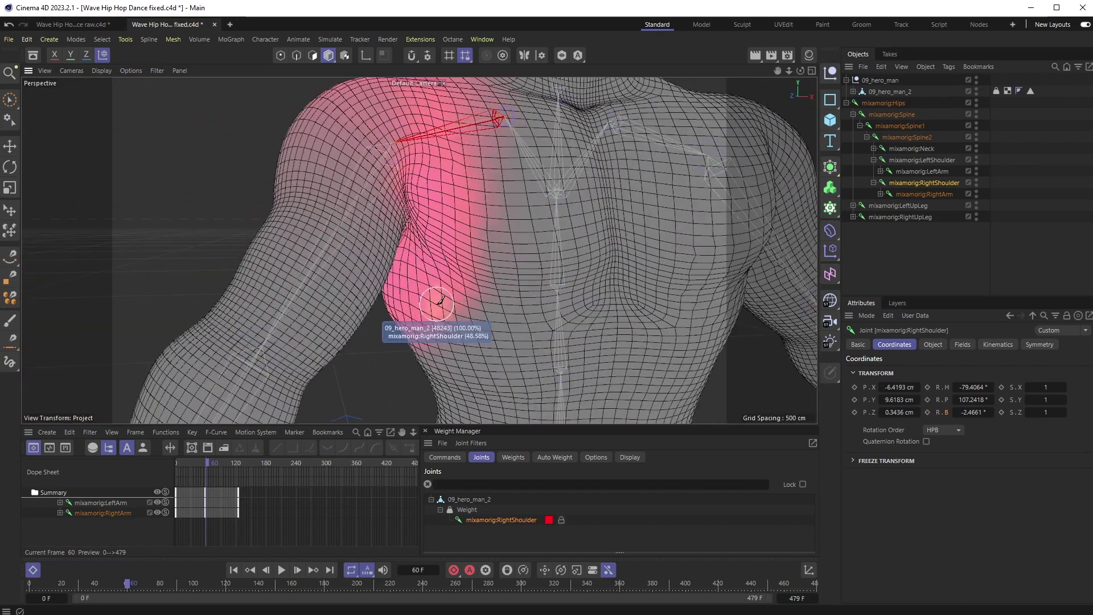
pyautogui.scroll(-4, 460, 317)
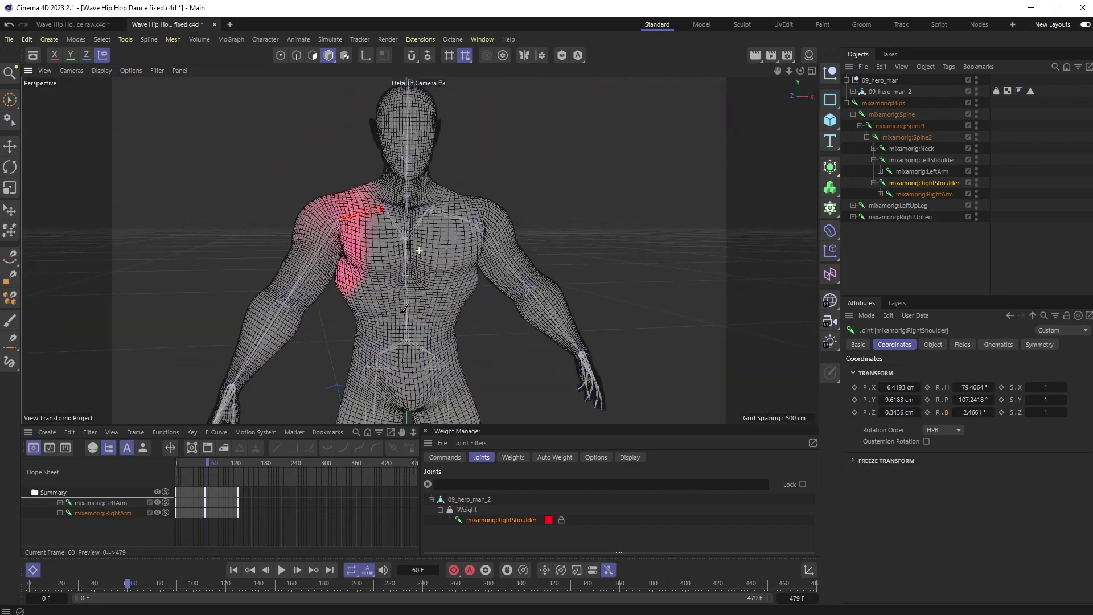
pyautogui.scroll(-2, 483, 290)
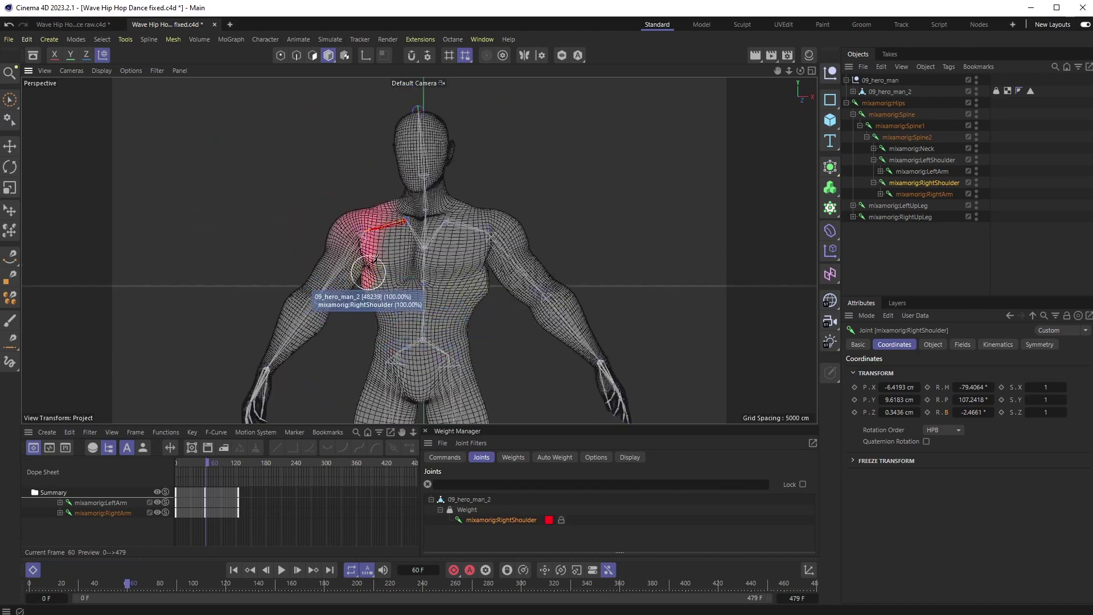
pyautogui.keyDown('alt'); pyautogui.moveTo(380, 262); pyautogui.dragTo(516, 299); pyautogui.keyUp('alt')
pyautogui.scroll(-2, 336, 269)
pyautogui.scroll(6, 362, 265)
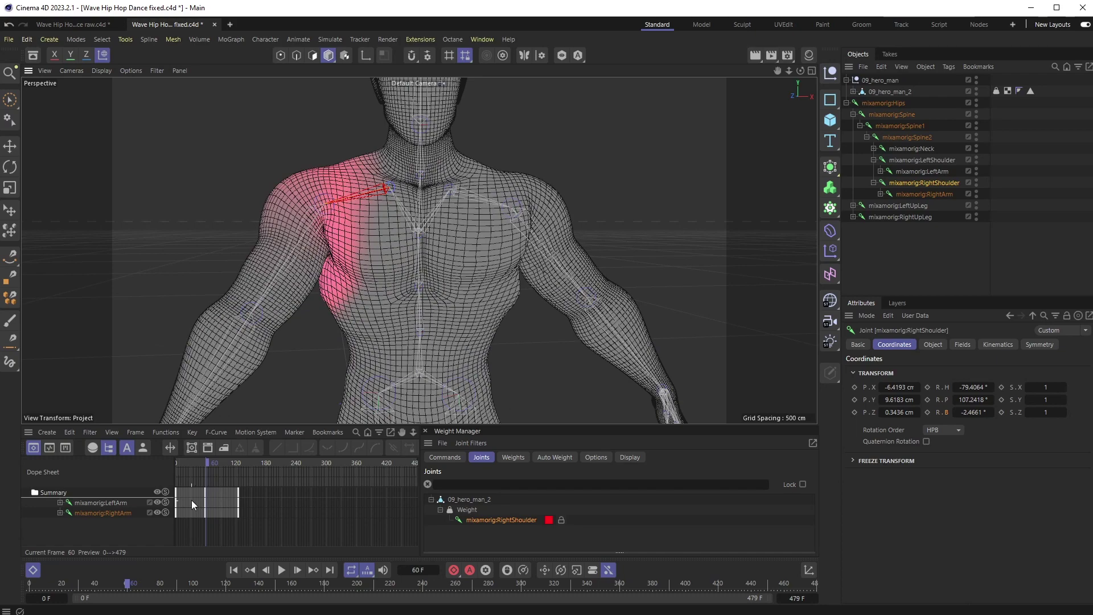
# Move the animation to frame 43 and touch up the mixamorig:RightShoulder weight around the right armpit and ribs.
pyautogui.moveTo(209, 462)
pyautogui.mouseDown()
pyautogui.moveTo(179, 460)
pyautogui.moveTo(199, 466)
pyautogui.mouseUp()
pyautogui.moveTo(329, 250); pyautogui.dragTo(401, 214)
pyautogui.scroll(5, 308, 261)
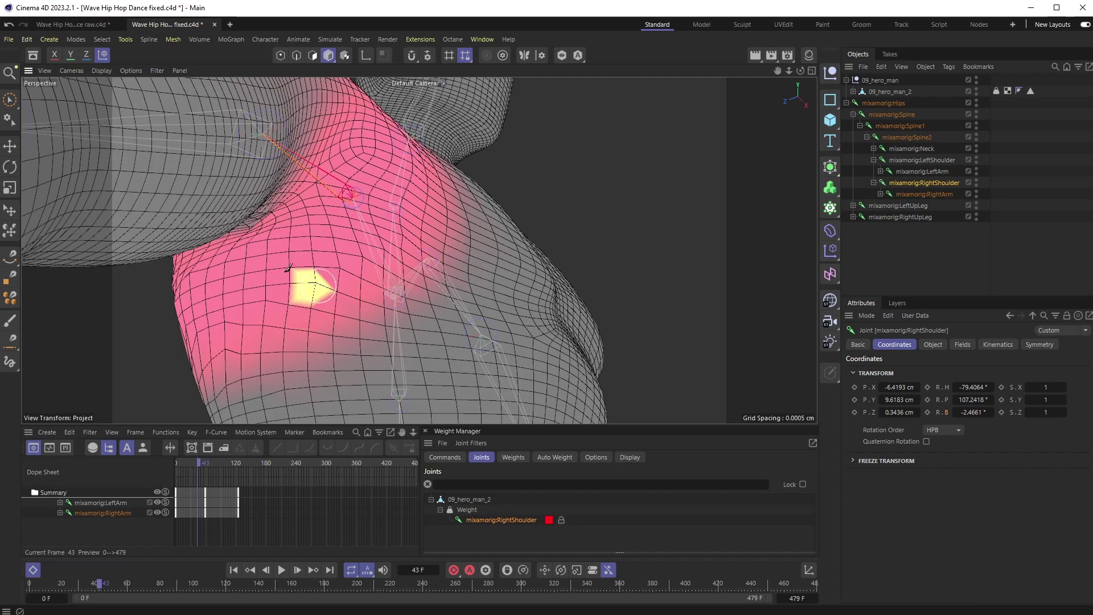
pyautogui.moveTo(188, 330)
pyautogui.keyDown('alt'); pyautogui.mouseDown()
pyautogui.moveTo(227, 322)
pyautogui.moveTo(285, 268)
pyautogui.moveTo(269, 245)
pyautogui.moveTo(294, 255)
pyautogui.moveTo(276, 269)
pyautogui.mouseUp(); pyautogui.keyUp('alt')
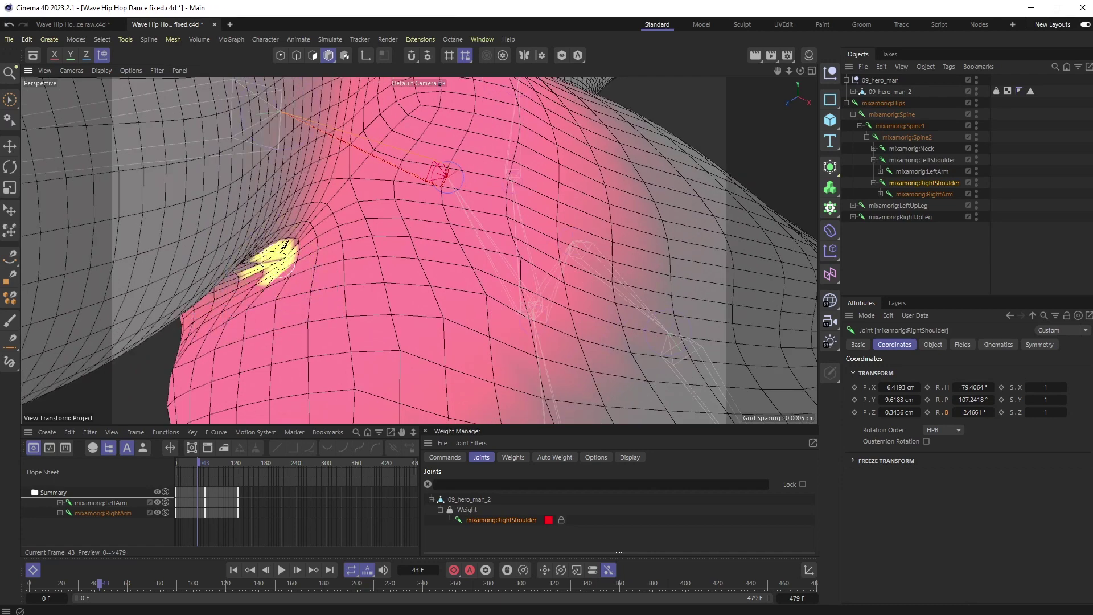
pyautogui.scroll(-5, 288, 348)
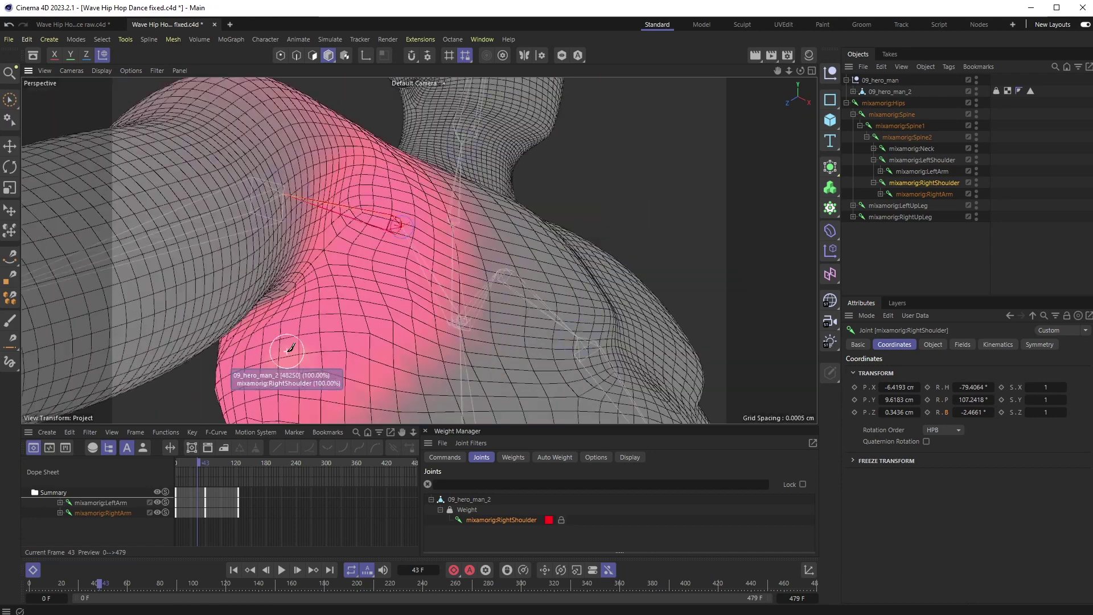
pyautogui.scroll(-10, 289, 349)
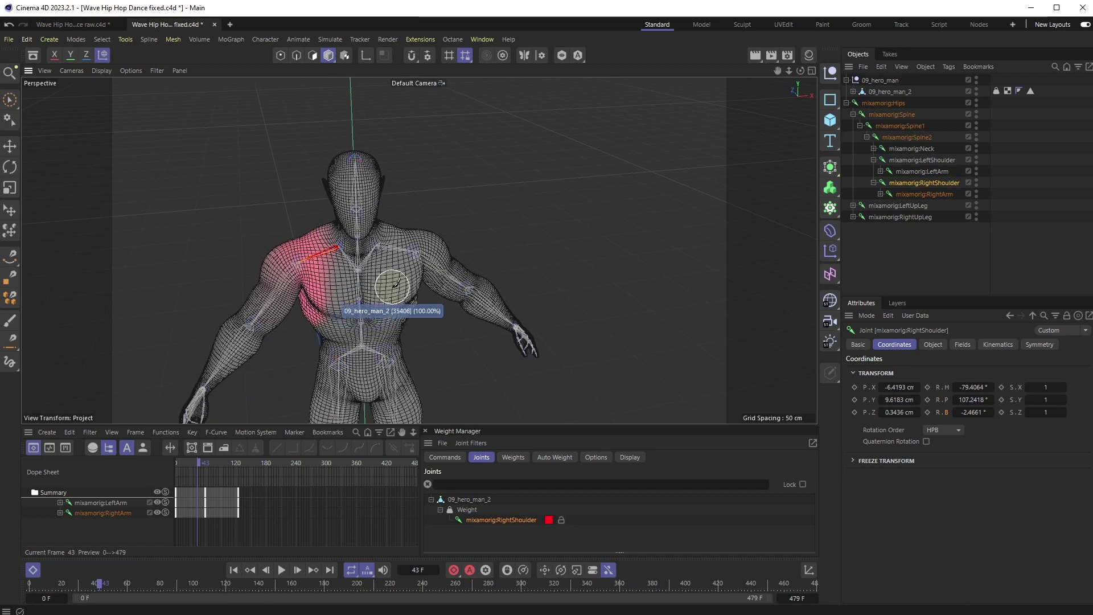
pyautogui.scroll(-8, 496, 325)
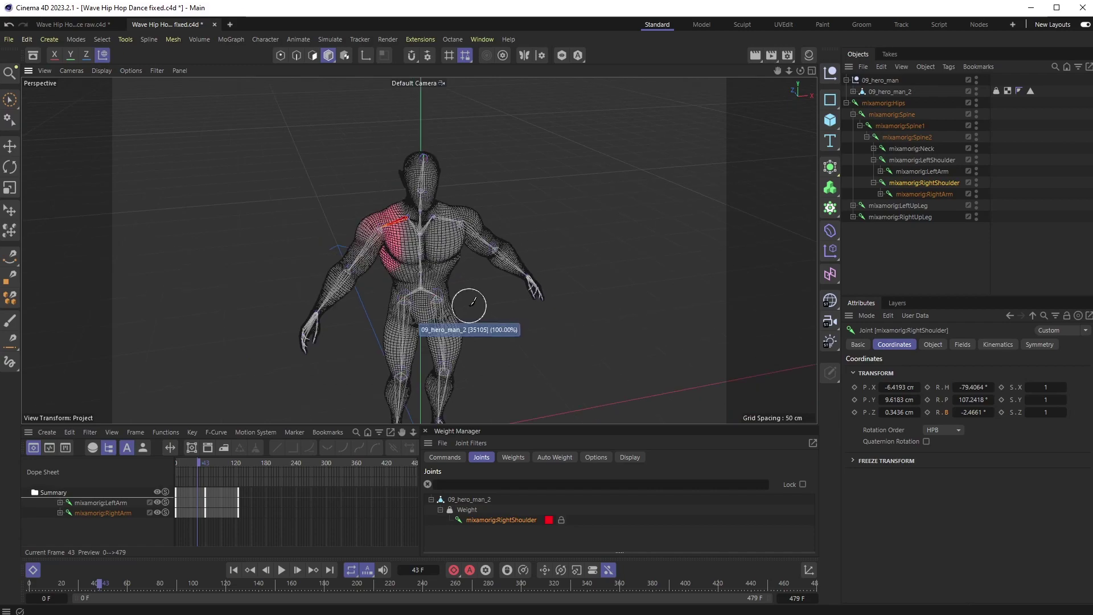
# Return to frame 0, activate the mixamo.com take and play the dance, examining the right shoulder and armpit deformation from several angles.
pyautogui.scroll(5, 431, 281)
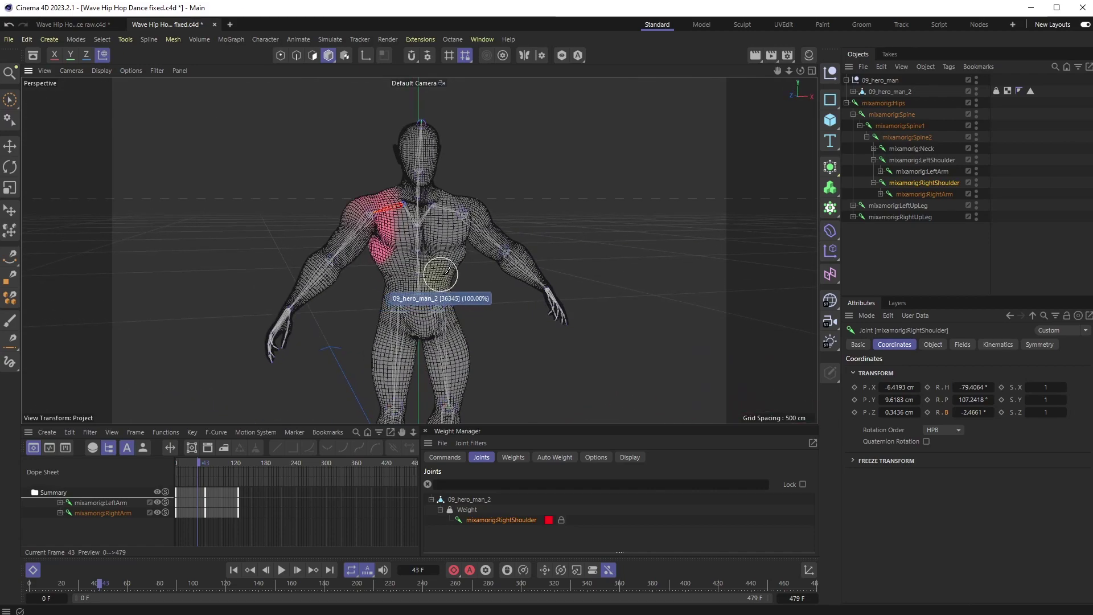
pyautogui.moveTo(199, 462); pyautogui.dragTo(155, 493)
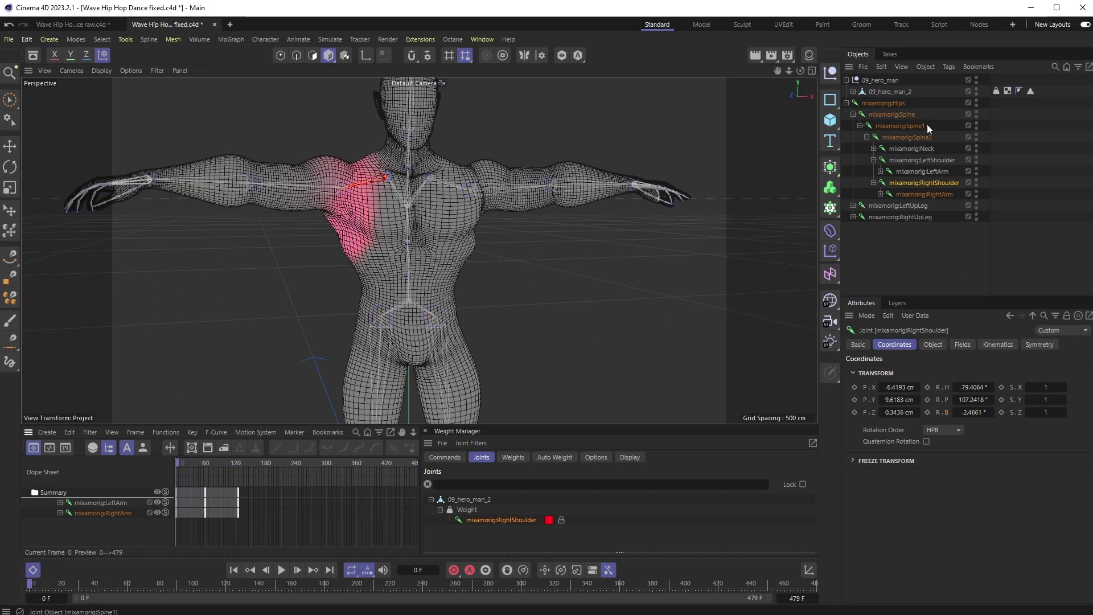
pyautogui.click(890, 54)
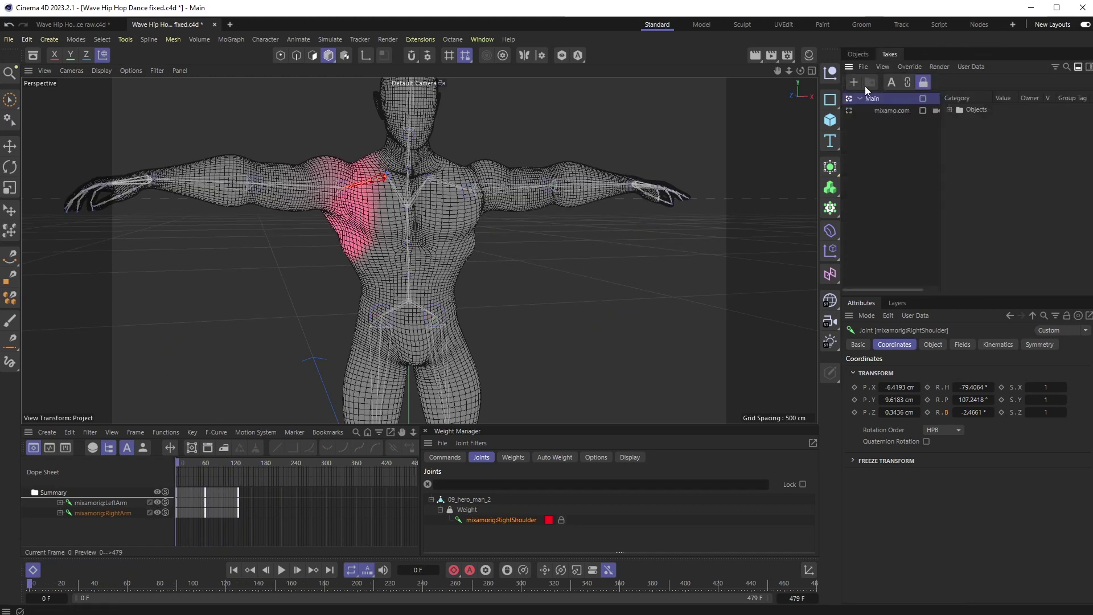
pyautogui.click(849, 112)
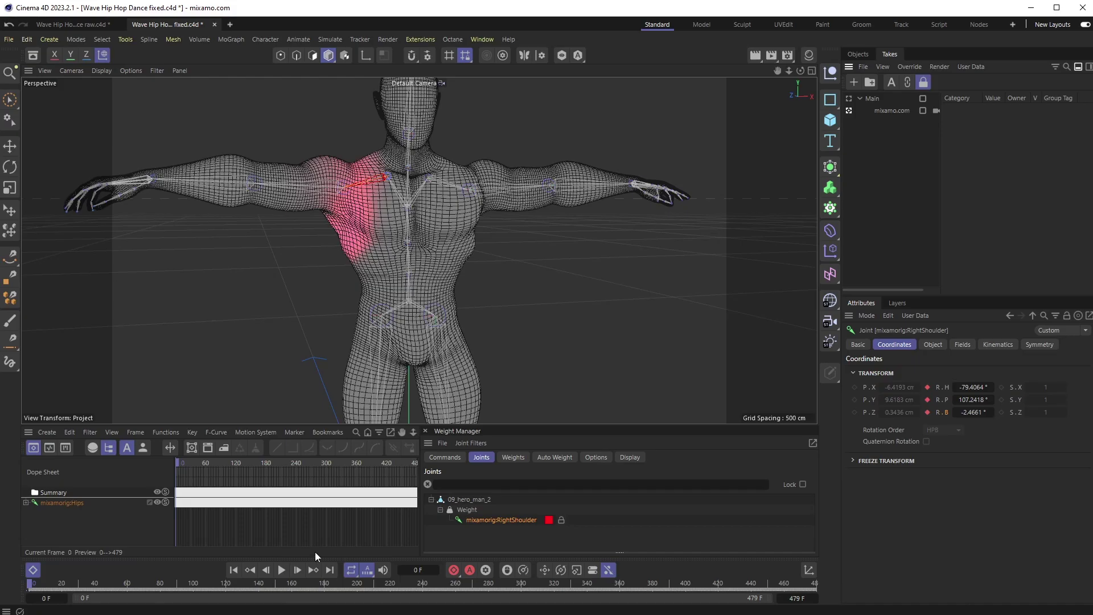
pyautogui.click(282, 571)
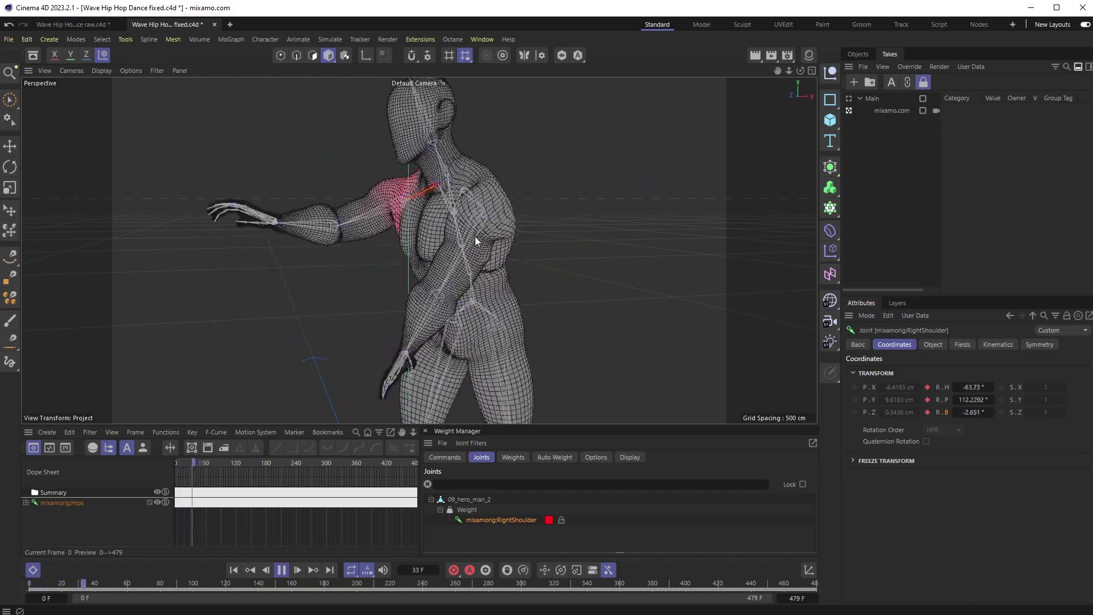
pyautogui.keyDown('alt'); pyautogui.moveTo(492, 265); pyautogui.dragTo(401, 258); pyautogui.keyUp('alt')
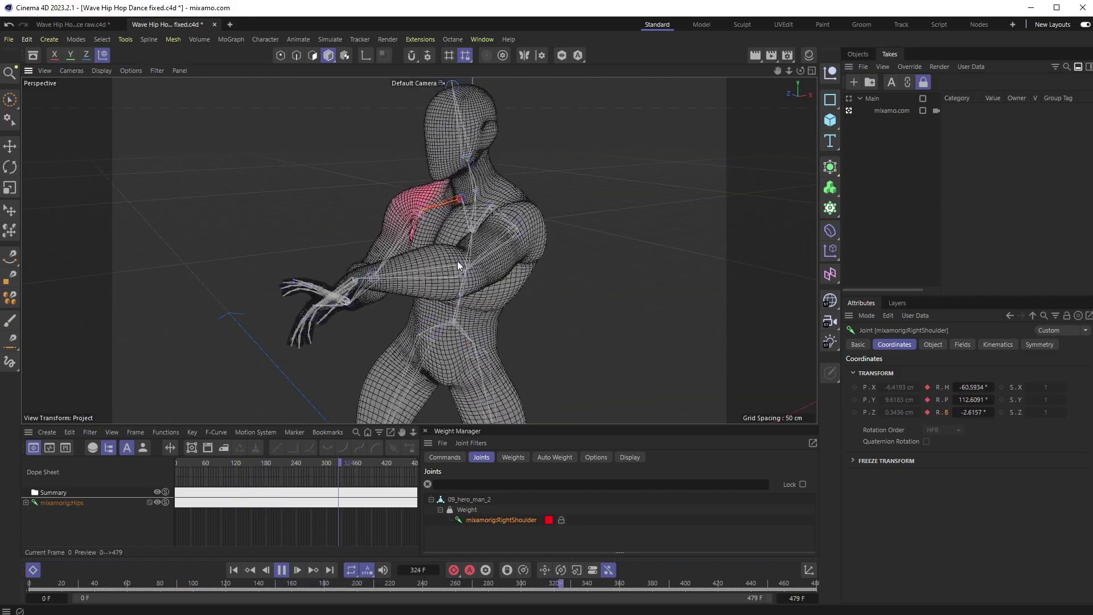
pyautogui.moveTo(402, 279)
pyautogui.keyDown('alt'); pyautogui.mouseDown()
pyautogui.moveTo(451, 268)
pyautogui.moveTo(503, 276)
pyautogui.moveTo(392, 265)
pyautogui.mouseUp(); pyautogui.keyUp('alt')
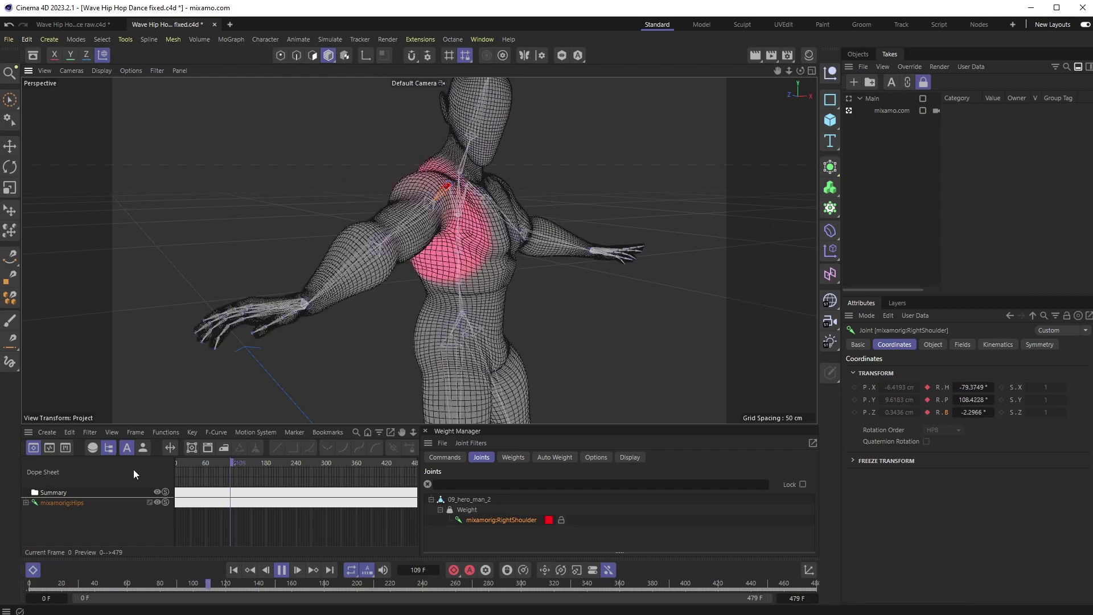
pyautogui.click(281, 570)
pyautogui.click(234, 570)
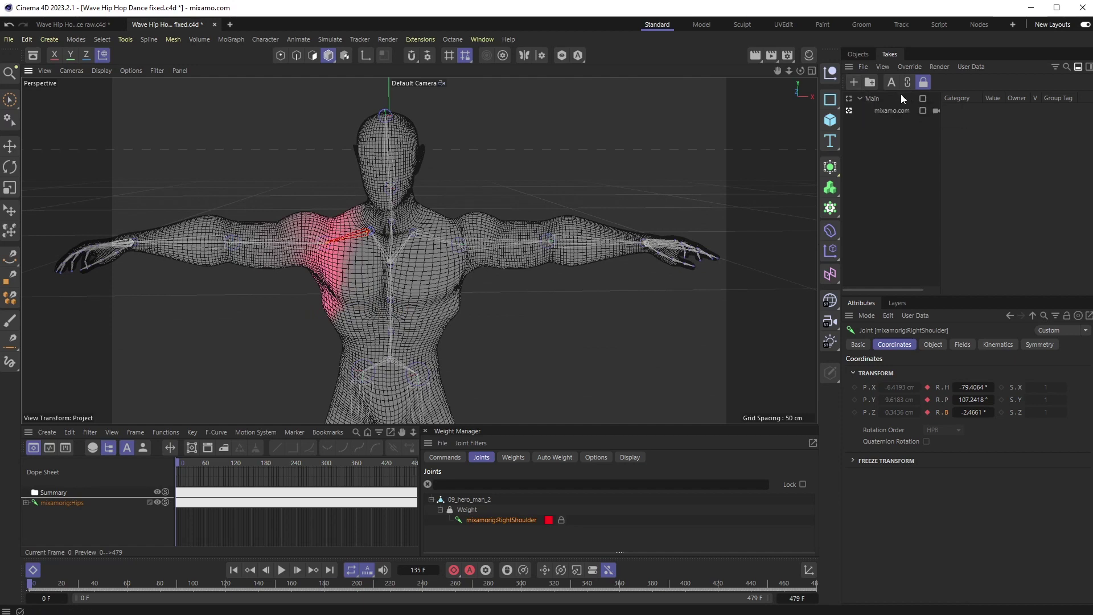
# Reactivate the Main take and add a Delta Mush deformer as a child of 09_hero_man_2, below Skin.
pyautogui.click(867, 98)
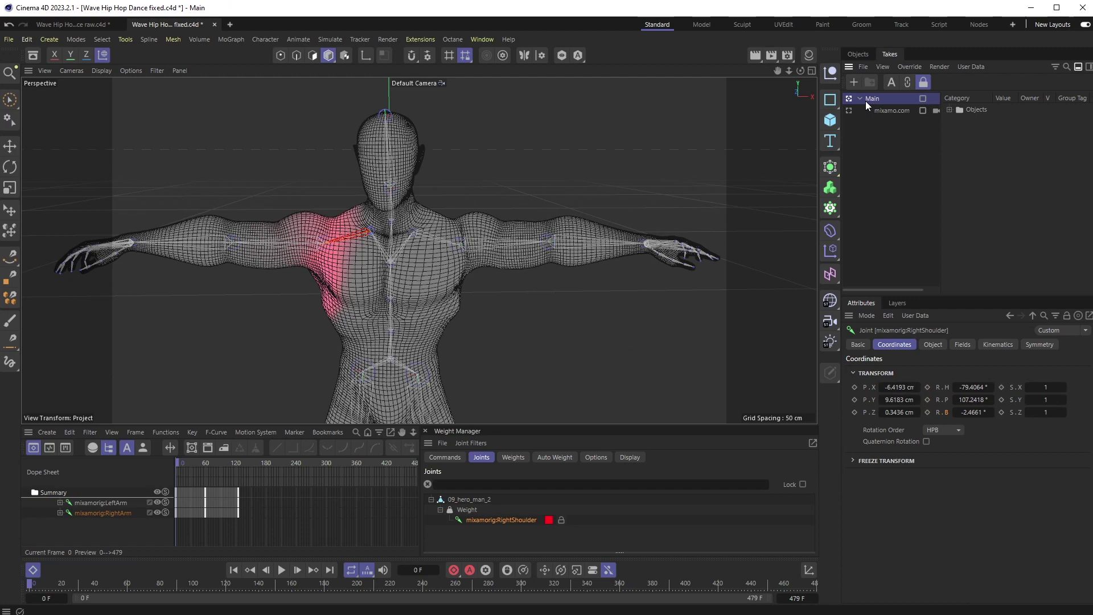
pyautogui.click(861, 53)
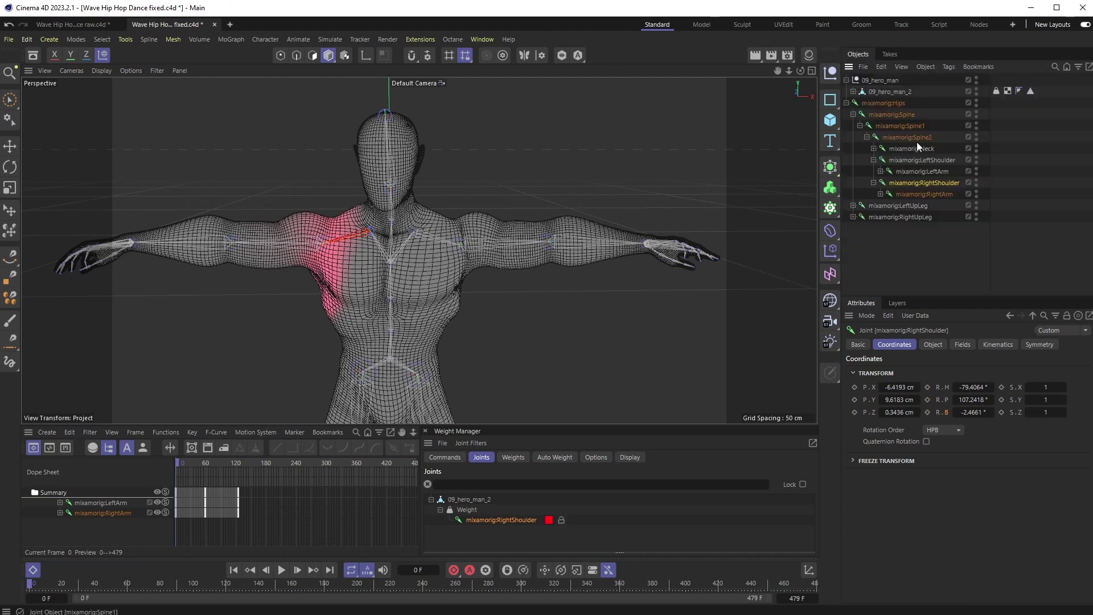
pyautogui.click(853, 92)
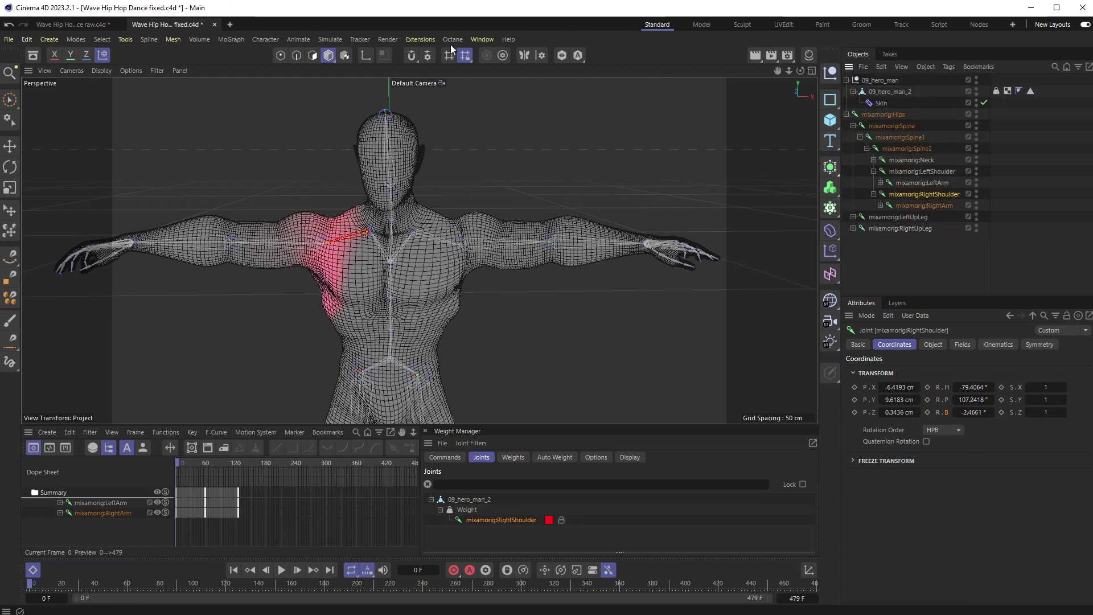
pyautogui.click(830, 234)
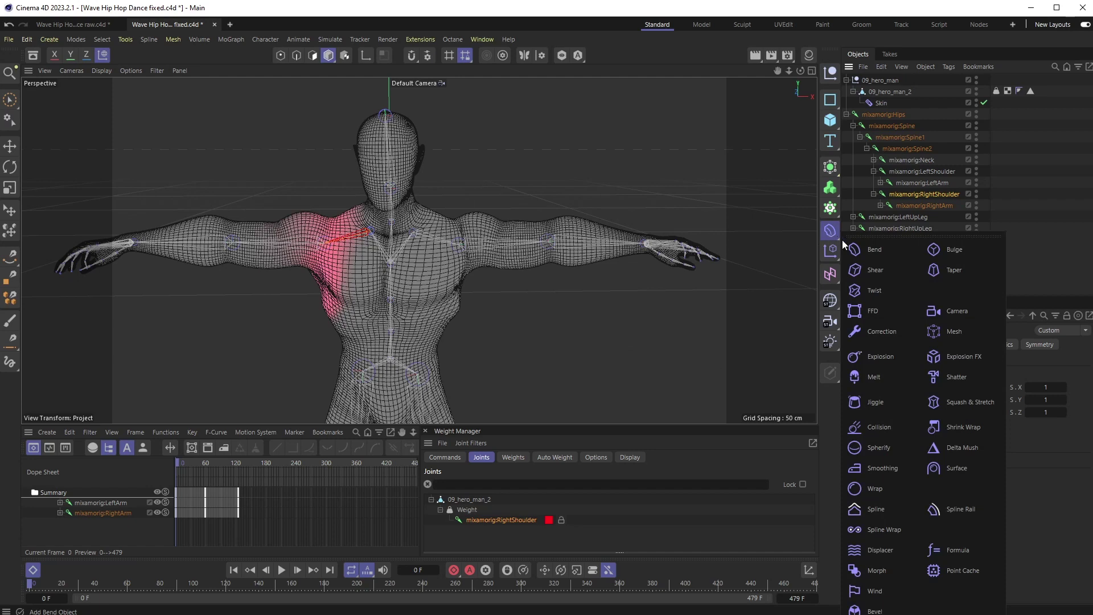
pyautogui.click(977, 449)
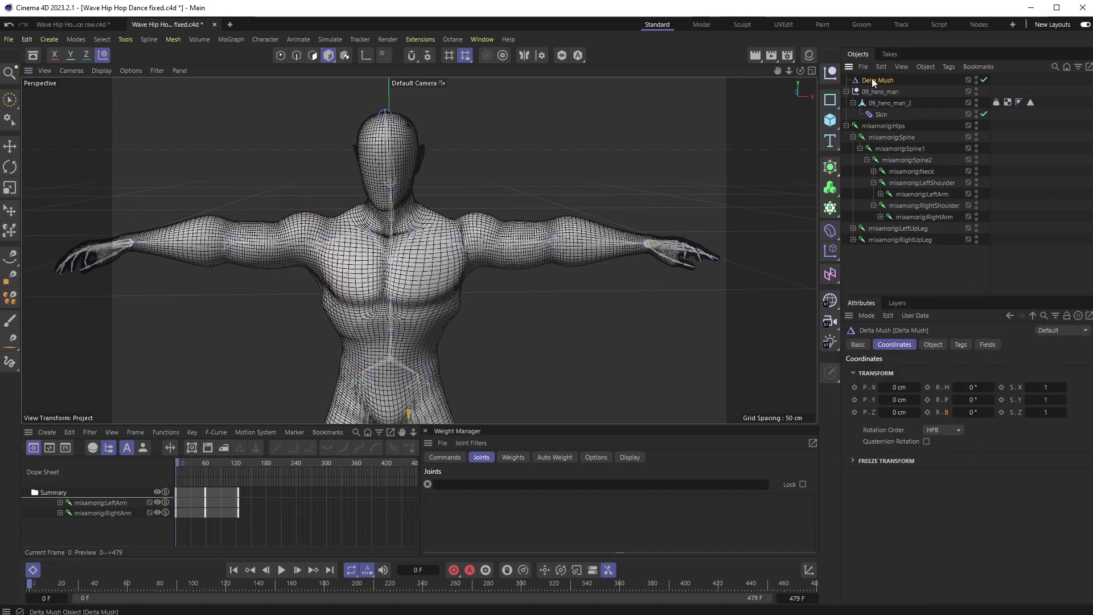
pyautogui.moveTo(873, 79); pyautogui.dragTo(886, 119)
pyautogui.moveTo(887, 118); pyautogui.dragTo(887, 119)
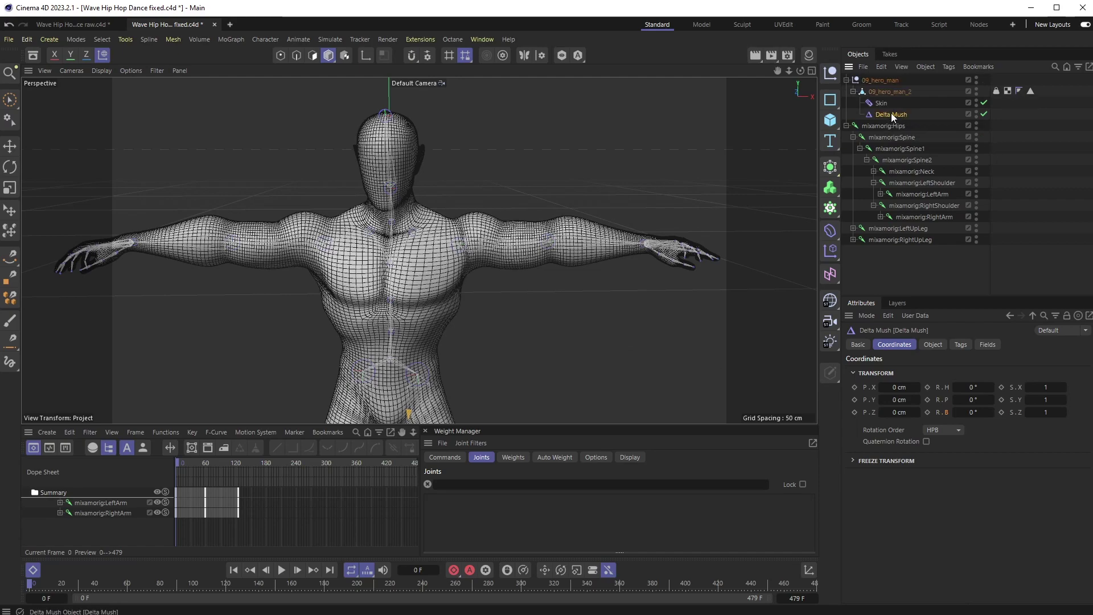
# Display the Delta Mush object properties and examine the smoothed chest, armpits and torso in the T-pose.
pyautogui.scroll(6, 364, 312)
pyautogui.moveTo(312, 288)
pyautogui.keyDown('alt'); pyautogui.mouseDown()
pyautogui.moveTo(378, 261)
pyautogui.moveTo(306, 286)
pyautogui.mouseUp(); pyautogui.keyUp('alt')
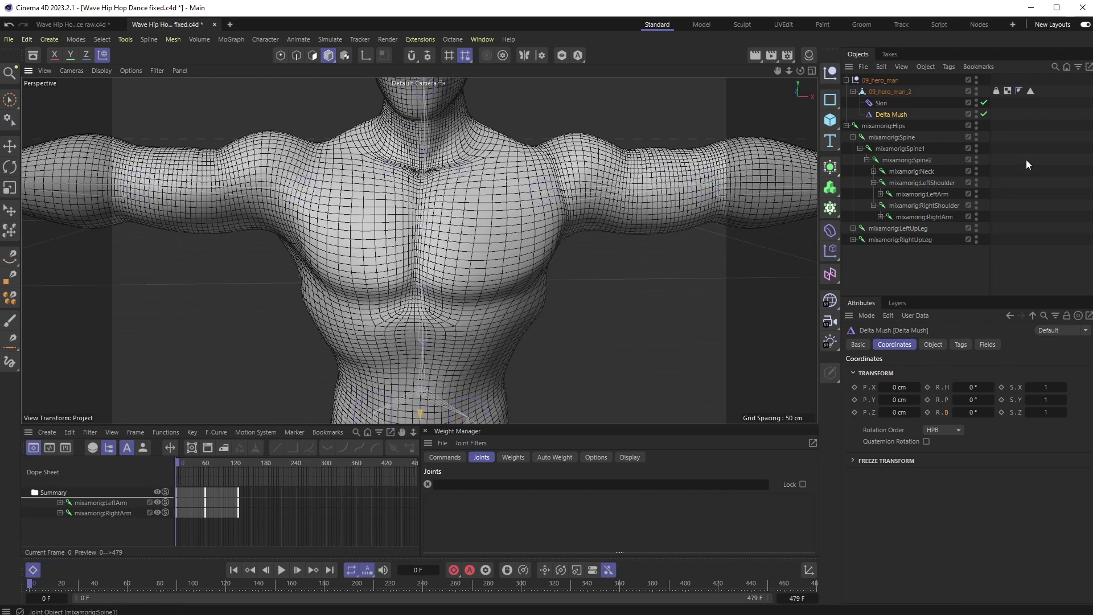
pyautogui.click(932, 344)
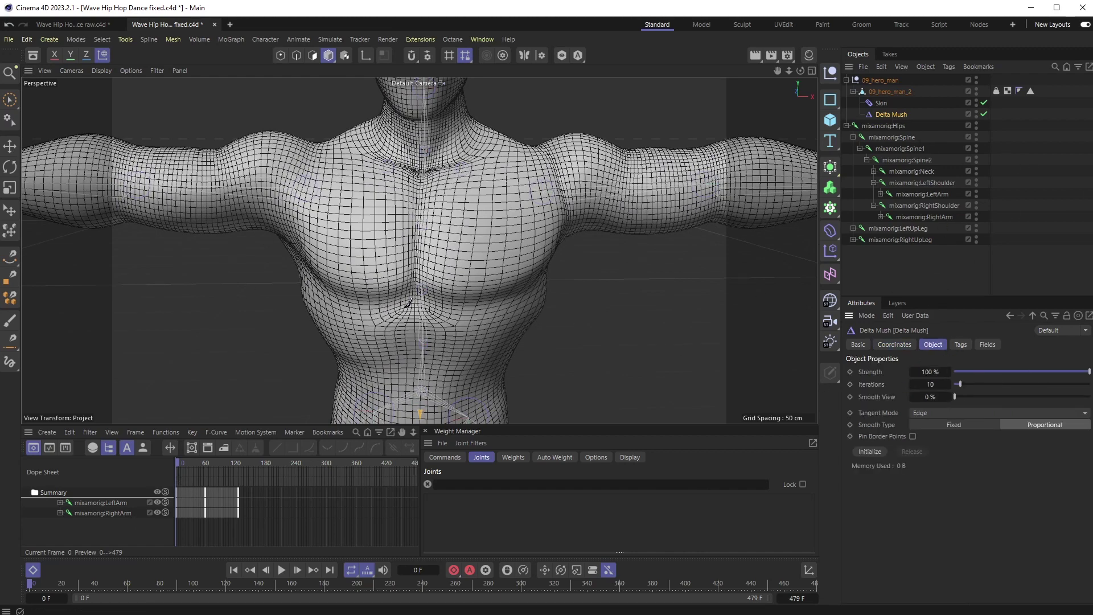
pyautogui.scroll(-6, 333, 321)
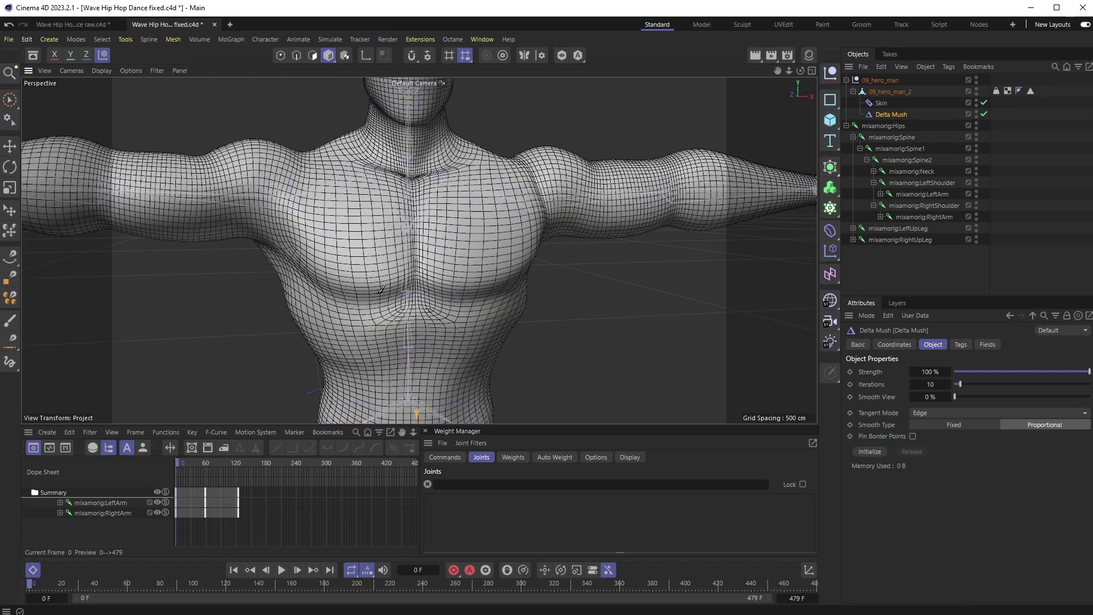
pyautogui.scroll(-1, 408, 322)
pyautogui.keyDown('alt'); pyautogui.moveTo(424, 340); pyautogui.dragTo(426, 259, button='middle'); pyautogui.keyUp('alt')
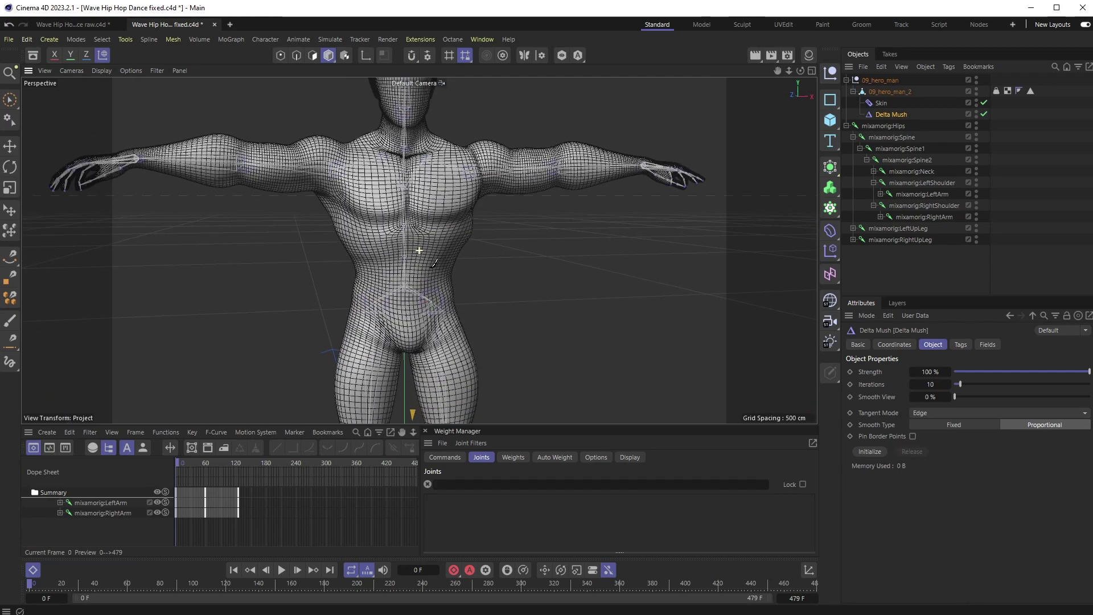
pyautogui.keyDown('alt'); pyautogui.moveTo(431, 285); pyautogui.dragTo(391, 236); pyautogui.keyUp('alt')
pyautogui.scroll(2, 368, 210)
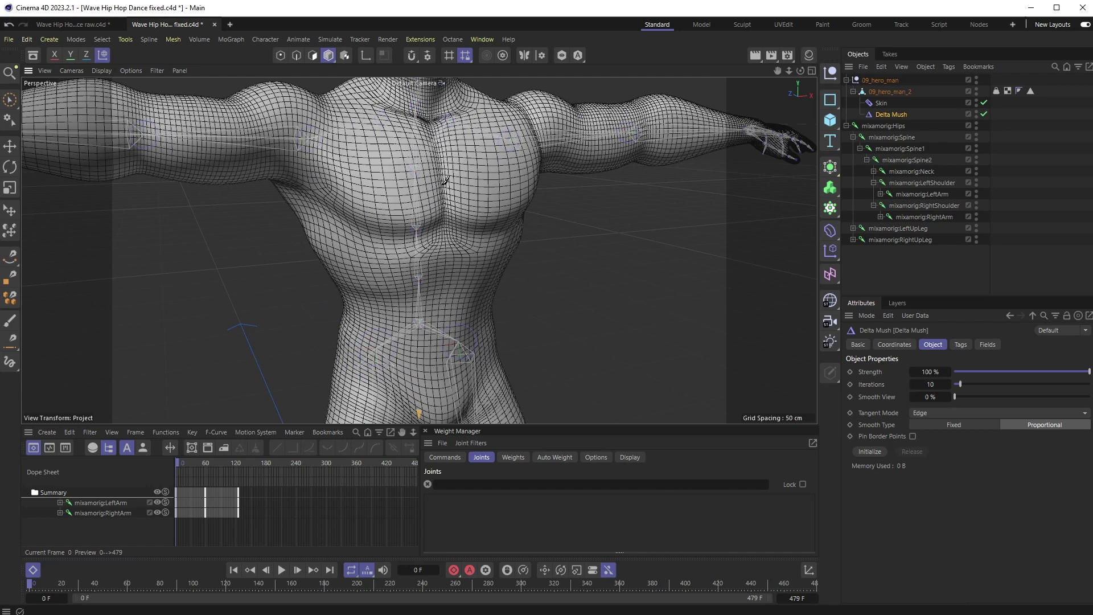
pyautogui.scroll(-1, 446, 182)
# Try adjusting the Delta Mush strength, keeping it at 100 %, and set its iterations to 200.
pyautogui.moveTo(1044, 372); pyautogui.dragTo(1092, 393)
pyautogui.click(1008, 371)
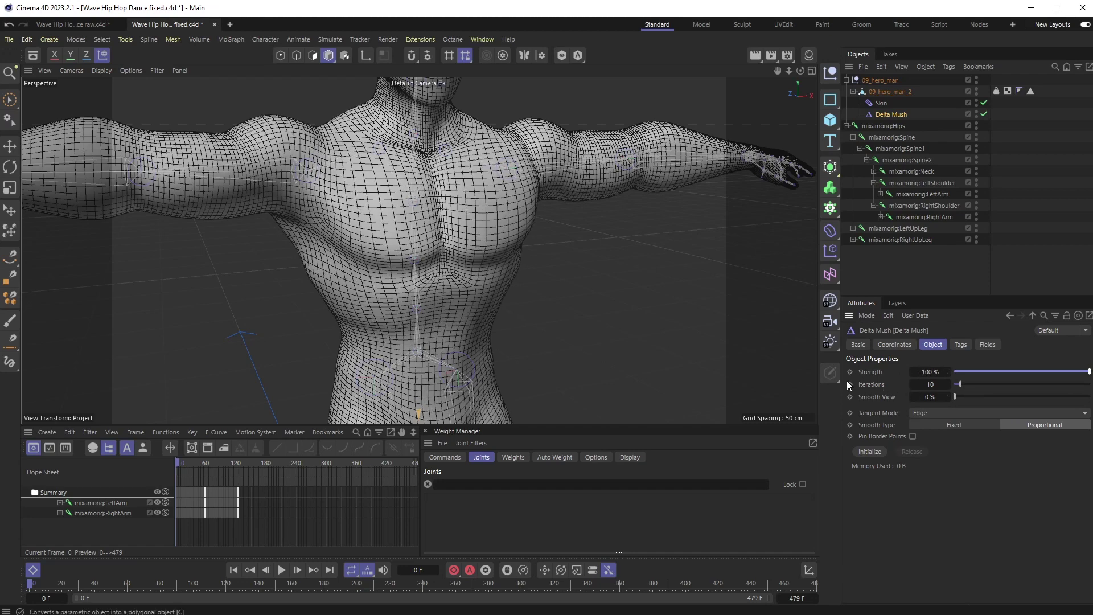
pyautogui.moveTo(960, 384); pyautogui.dragTo(1092, 386)
# Play the dance in the mixamo.com take to judge the 200-iteration Delta Mush smoothing, stopping and rewinding to frame 0.
pyautogui.click(890, 54)
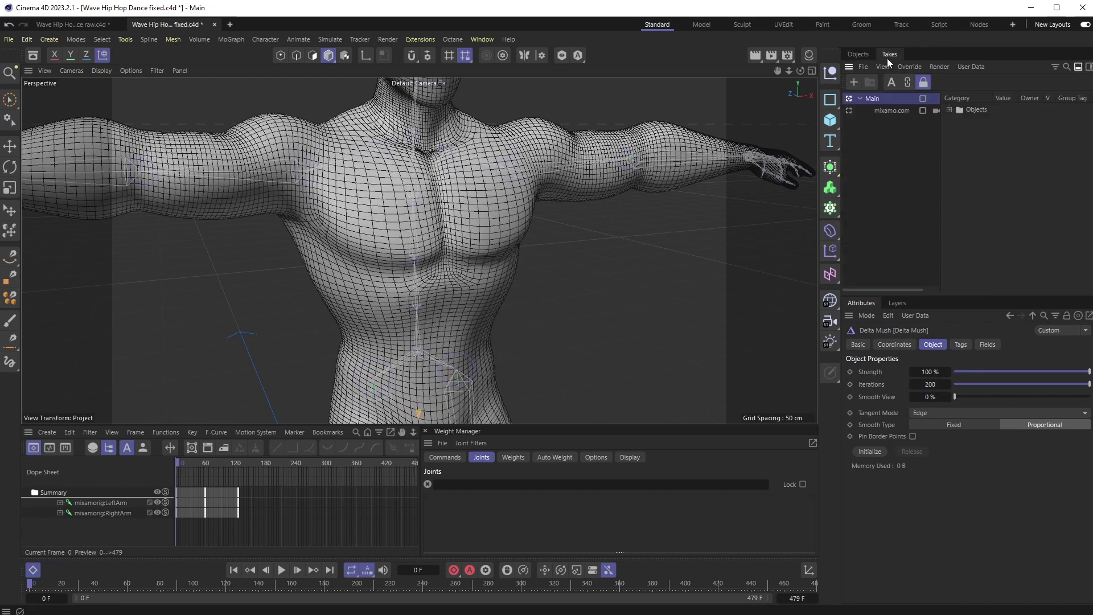
pyautogui.click(855, 110)
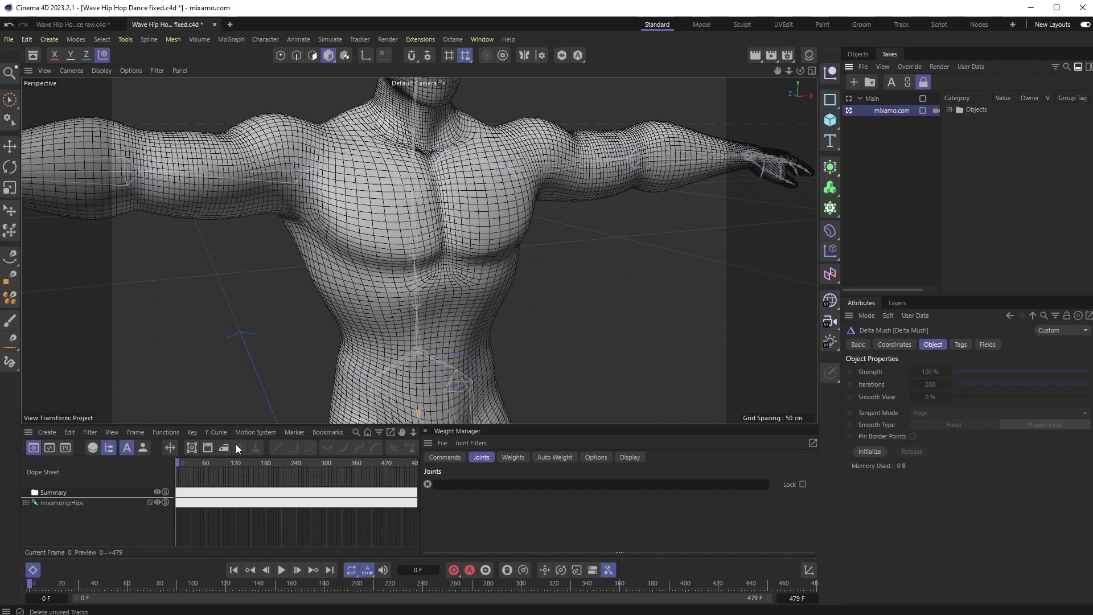
pyautogui.click(277, 570)
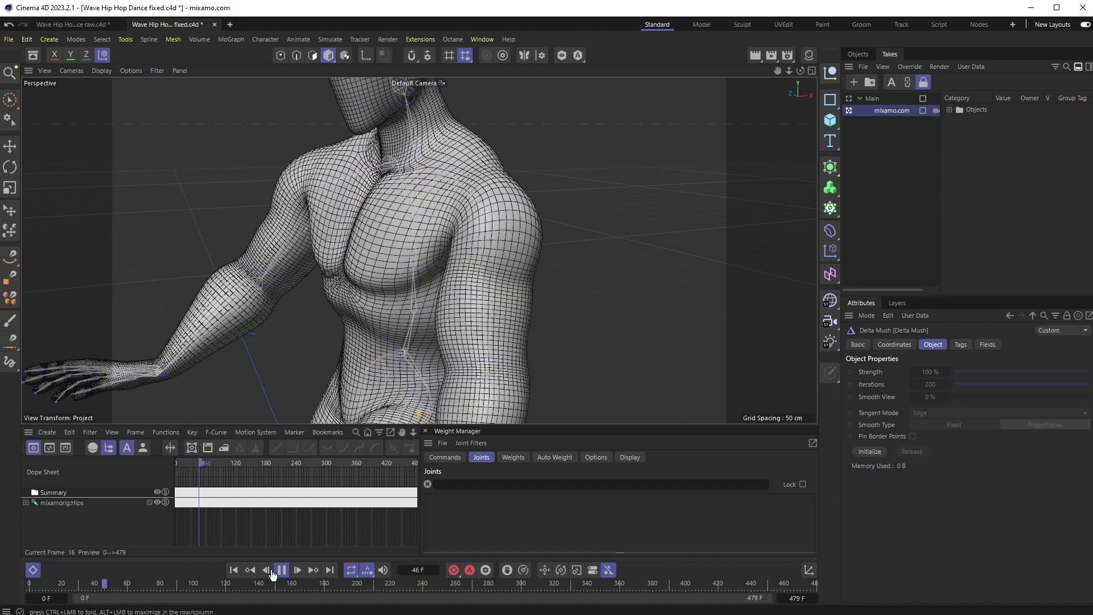
pyautogui.click(283, 571)
pyautogui.click(233, 571)
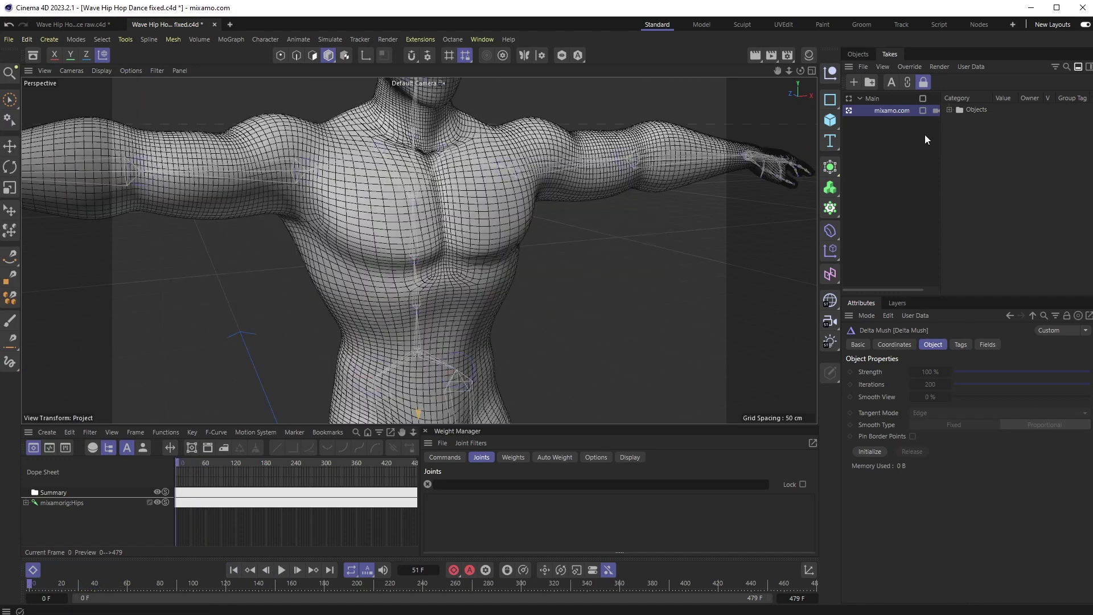
# Reactivate the Main take, try lowering the Delta Mush iterations to 4, and reset them to the default of 10.
pyautogui.click(856, 54)
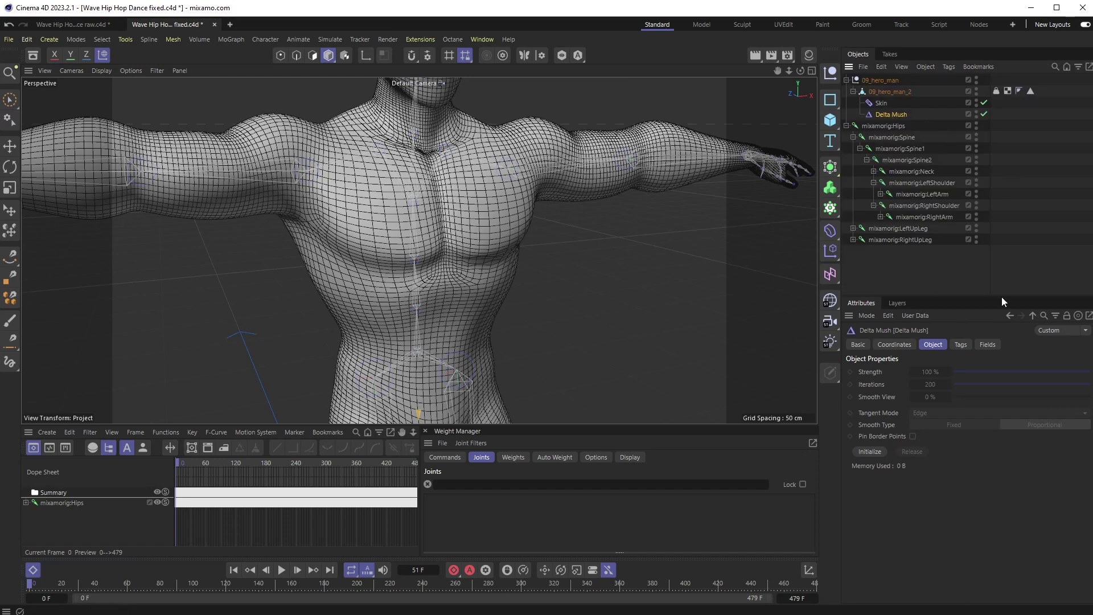
pyautogui.click(890, 55)
pyautogui.click(858, 54)
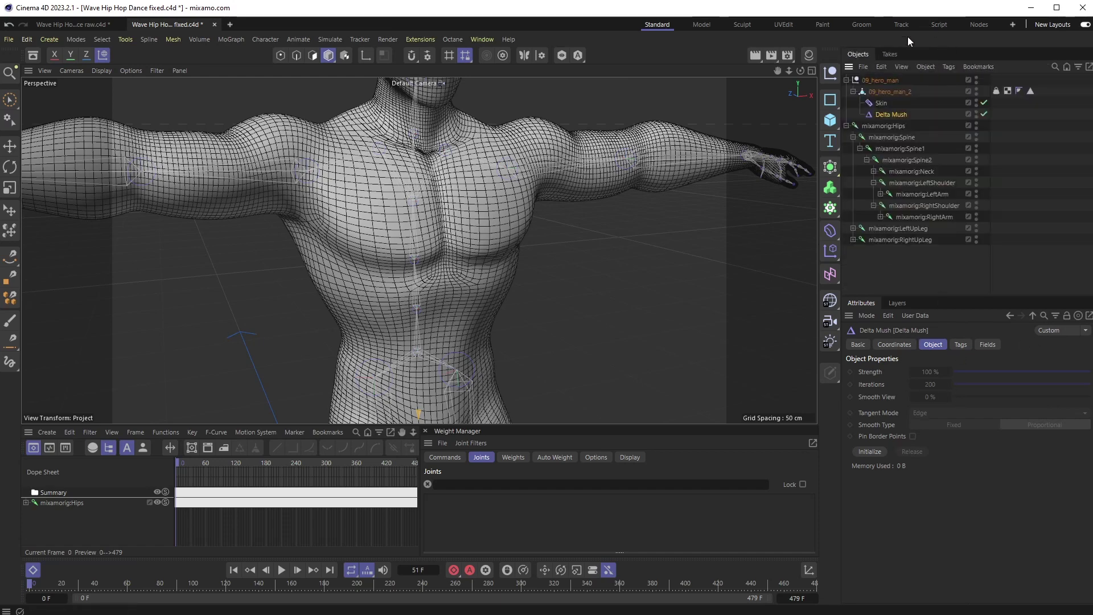
pyautogui.click(890, 53)
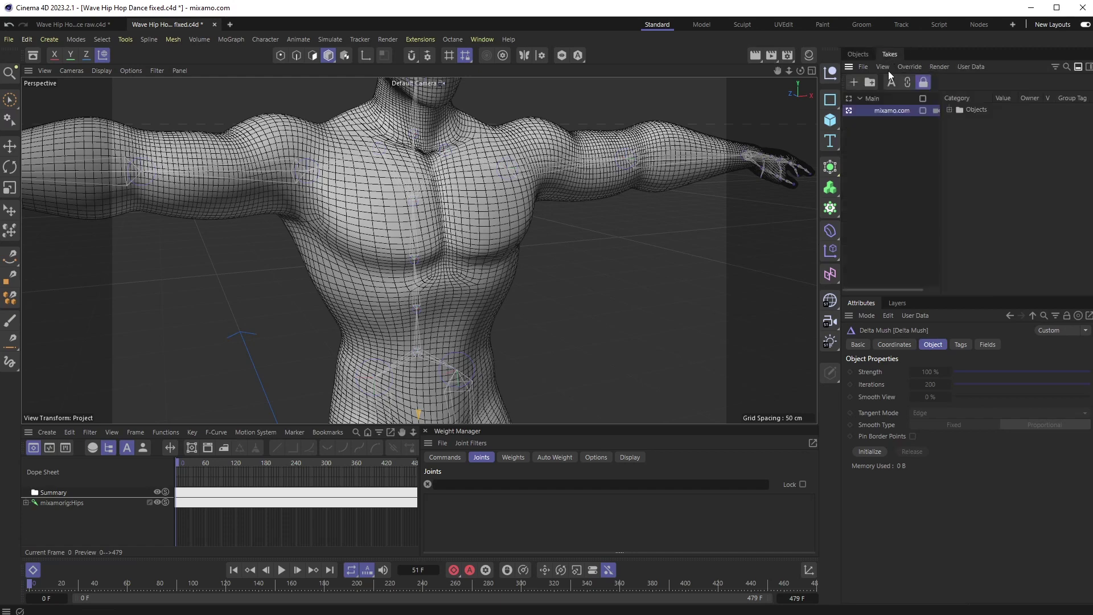
pyautogui.click(851, 98)
pyautogui.click(859, 54)
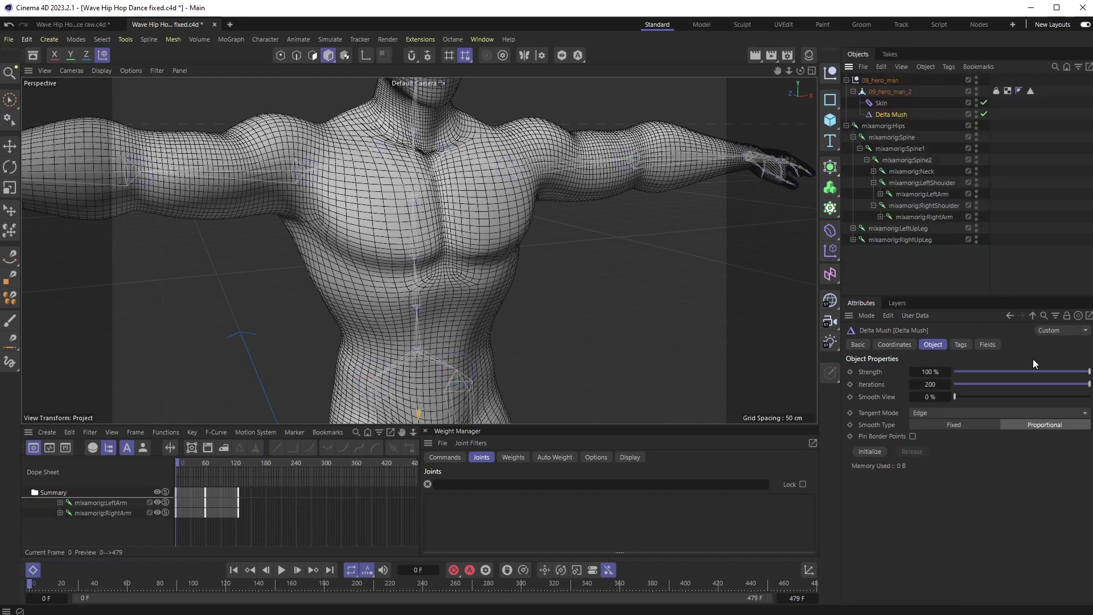
pyautogui.moveTo(1005, 384); pyautogui.dragTo(958, 389)
pyautogui.rightClick(879, 383)
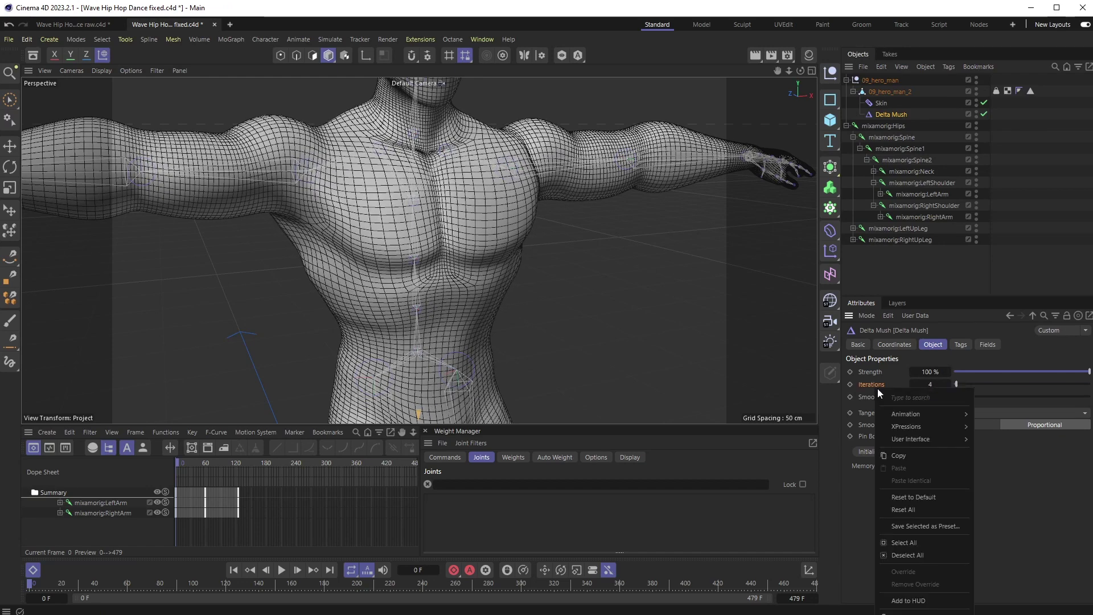
pyautogui.click(902, 497)
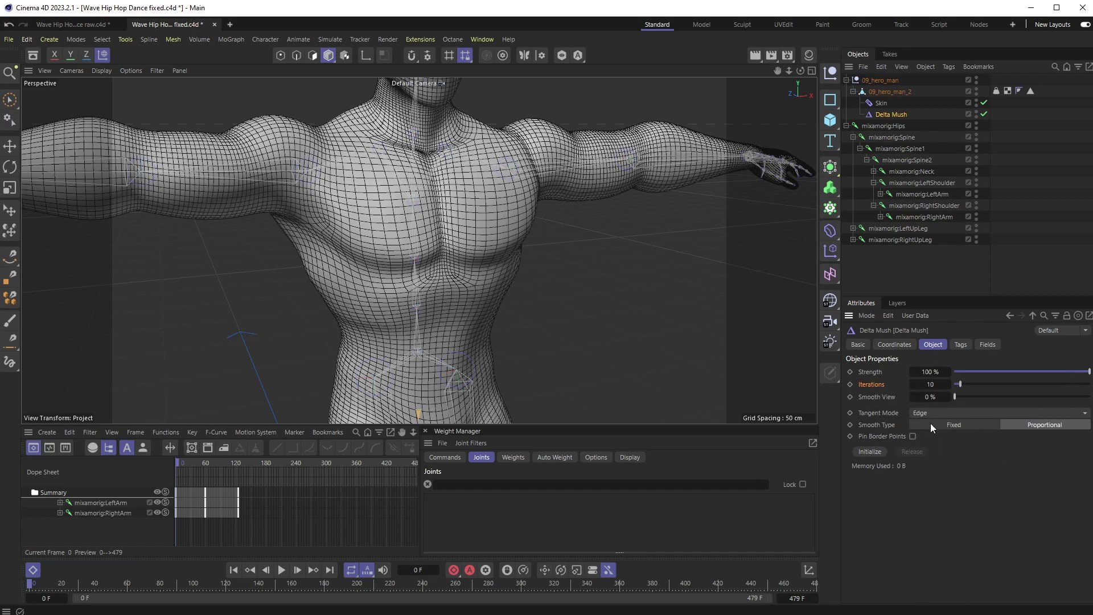
# Activate the mixamo.com take and play the dance, checking the whole body's deformation with the default Delta Mush smoothing.
pyautogui.click(889, 55)
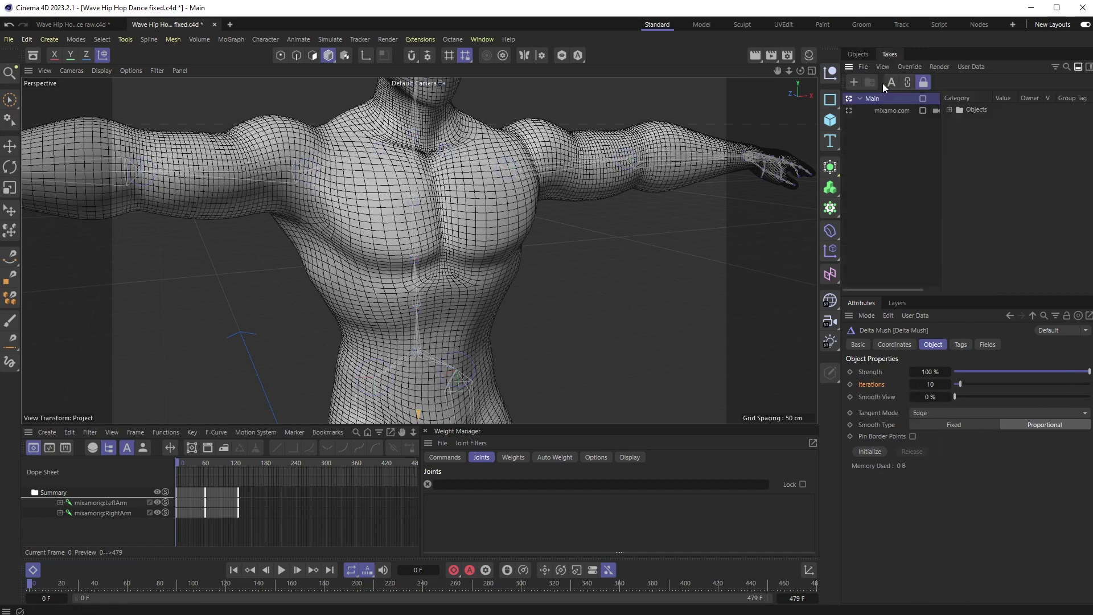
pyautogui.click(849, 110)
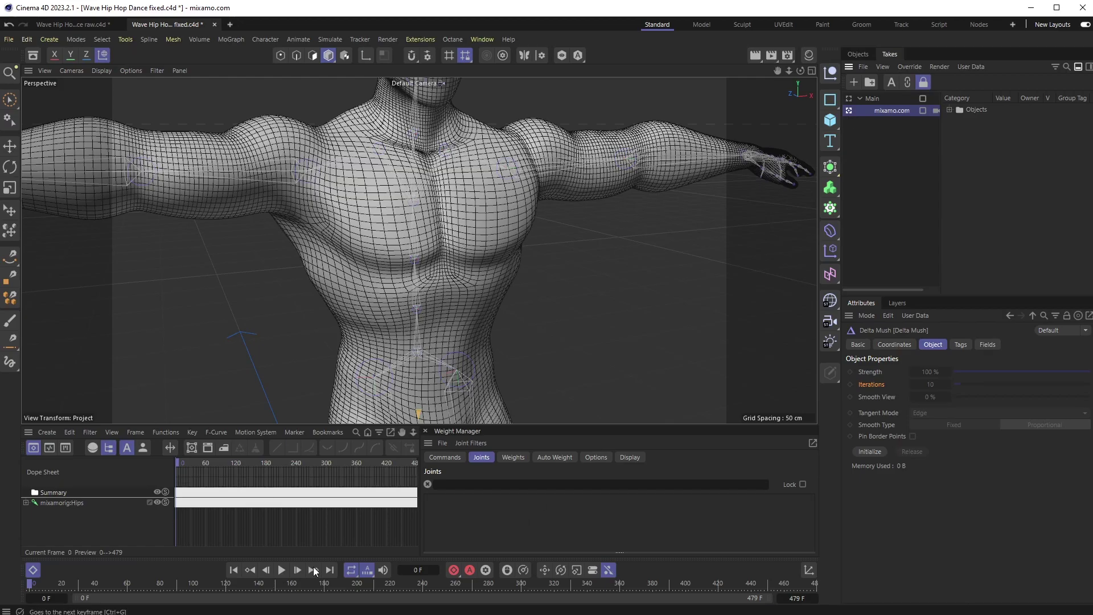
pyautogui.click(282, 570)
pyautogui.scroll(-5, 387, 326)
pyautogui.keyDown('alt'); pyautogui.moveTo(493, 286); pyautogui.dragTo(460, 280); pyautogui.keyUp('alt')
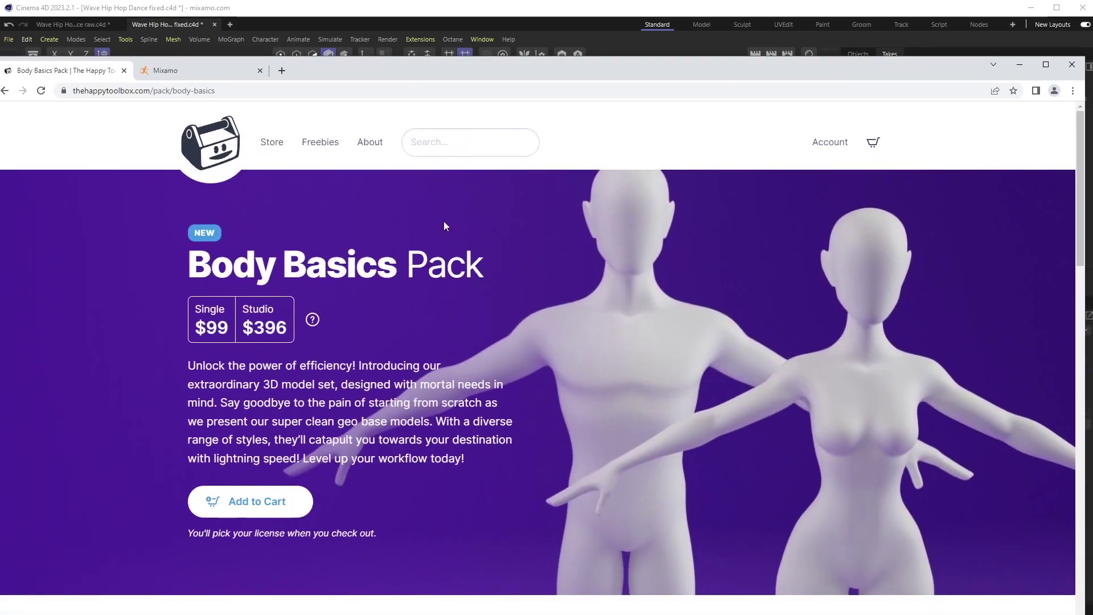
# Switch to the Body Basics Pack page in the browser and look through its list of included models.
pyautogui.scroll(-3, 471, 449)
pyautogui.scroll(-2, 471, 448)
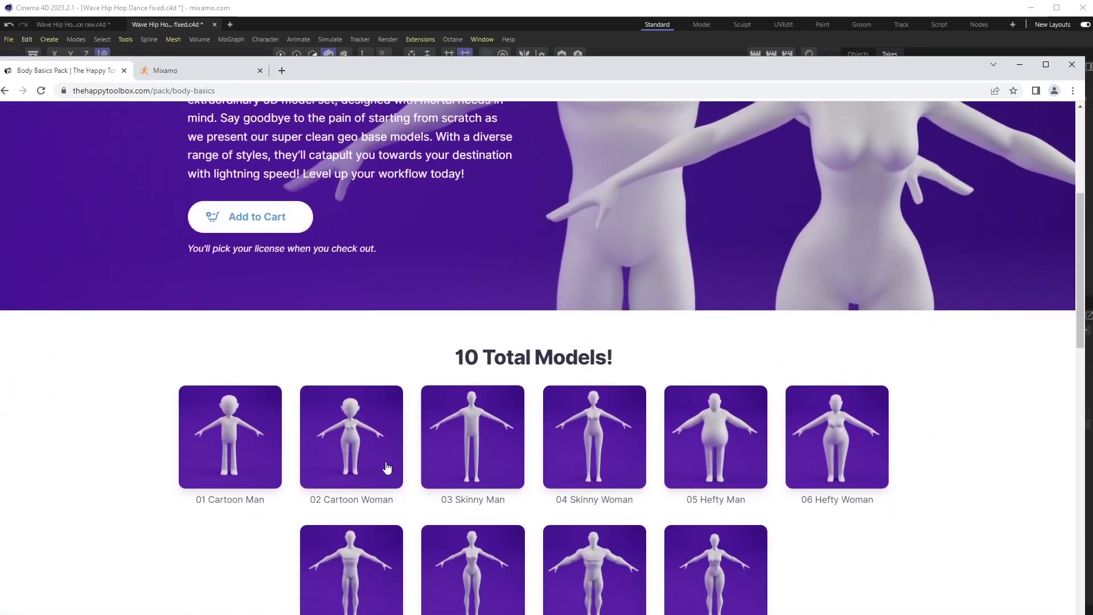
pyautogui.scroll(-2, 868, 435)
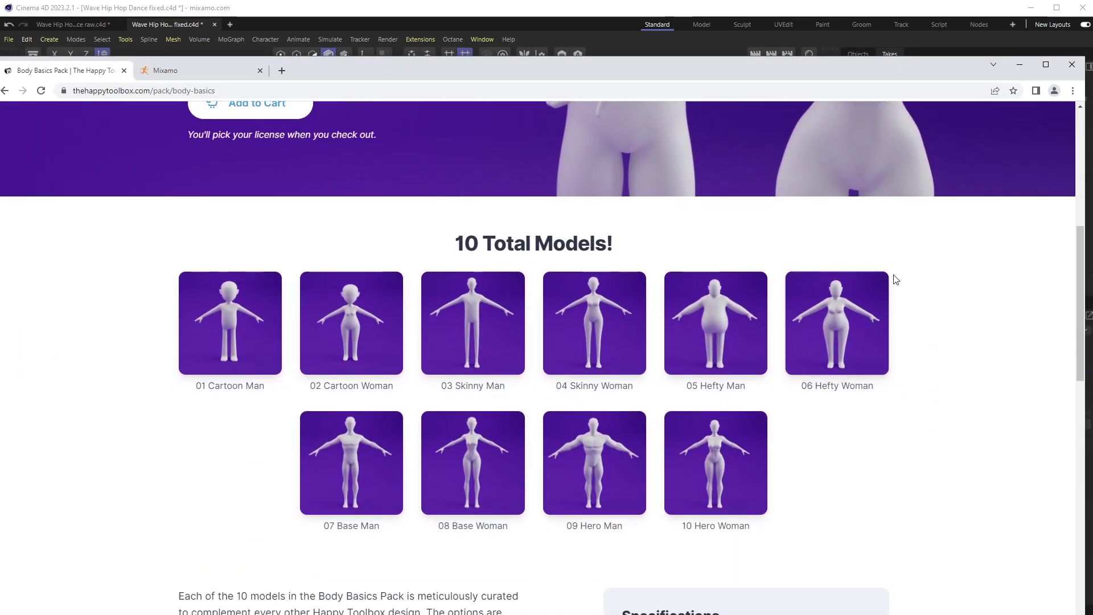